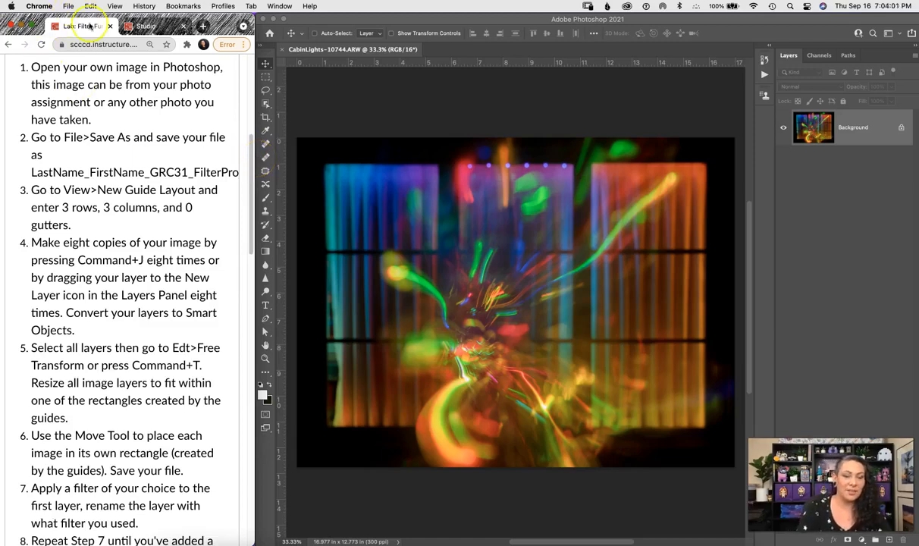
Start saving the image under a new name: the student's last and first name followed by GRC31_FilterProject_working
{"action": "left_click", "coordinate": [328, 88]}
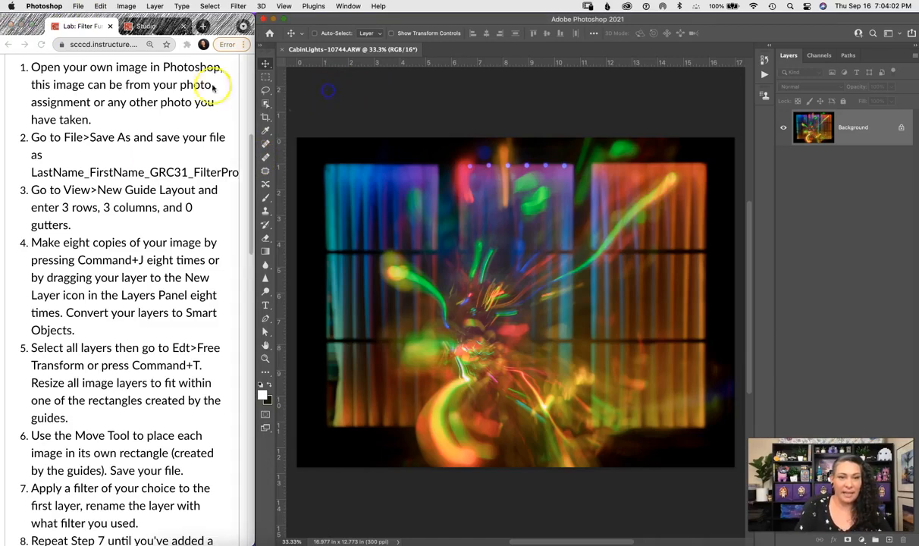
{"action": "left_click", "coordinate": [78, 6]}
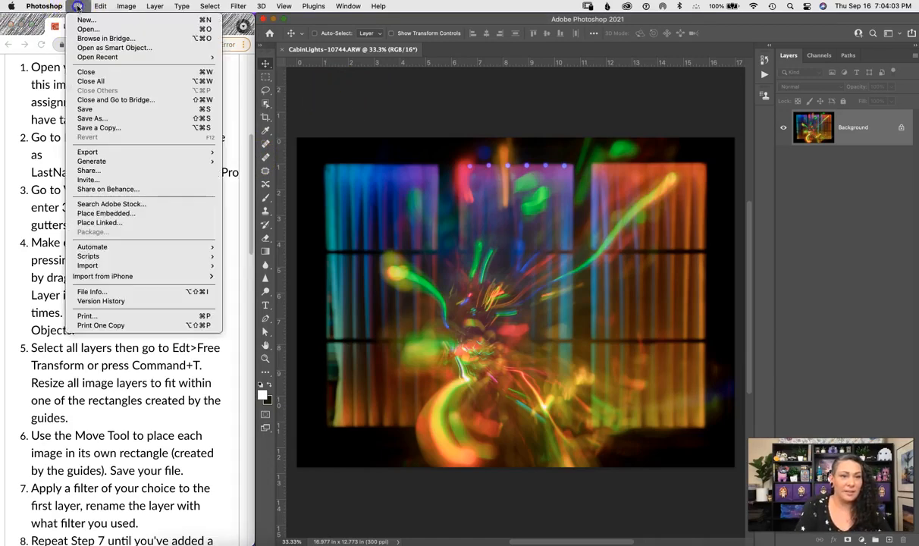
{"action": "left_click", "coordinate": [136, 118]}
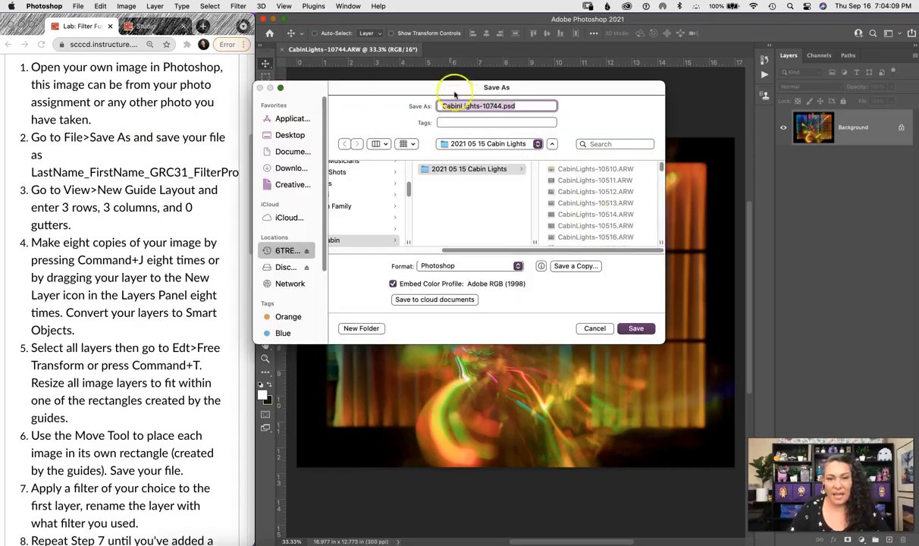
{"action": "left_click_drag", "start_coordinate": [452, 88], "coordinate": [485, 84]}
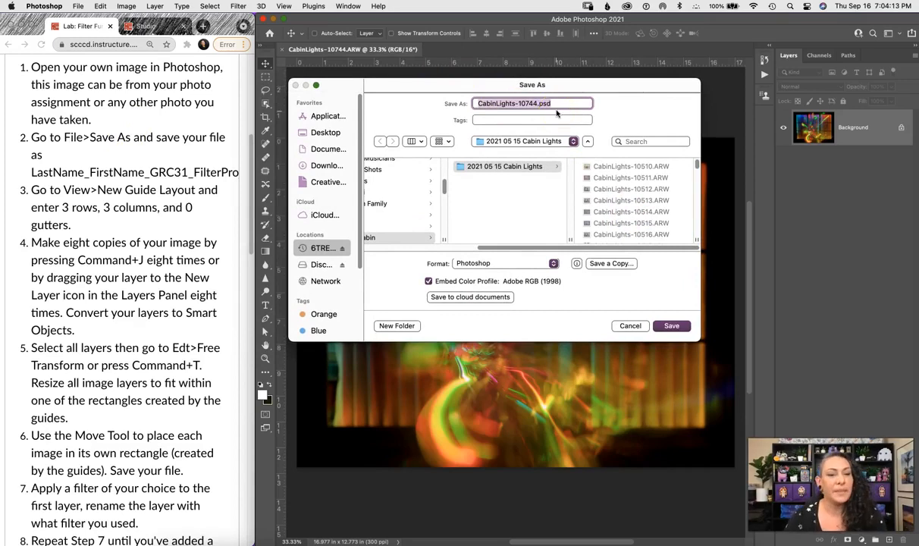
{"action": "type", "text": "Re"}
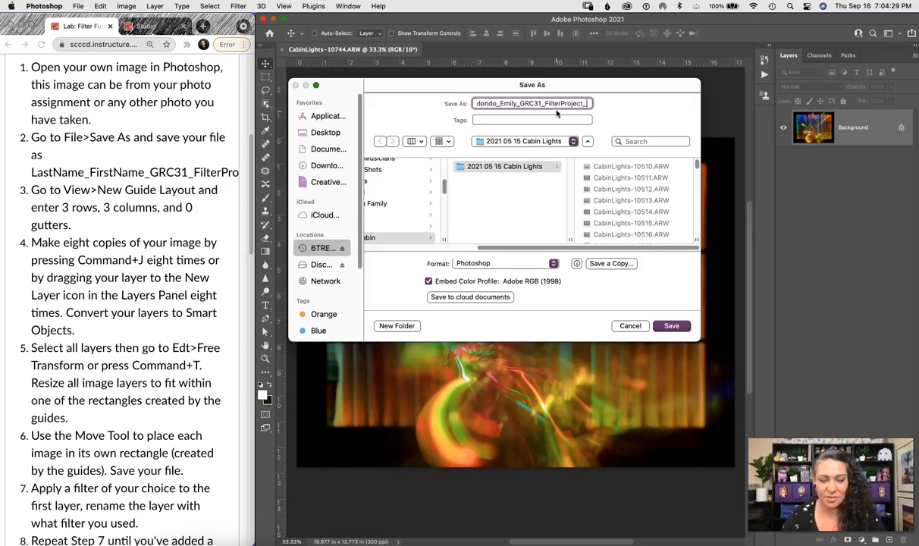
{"action": "type", "text": "ing"}
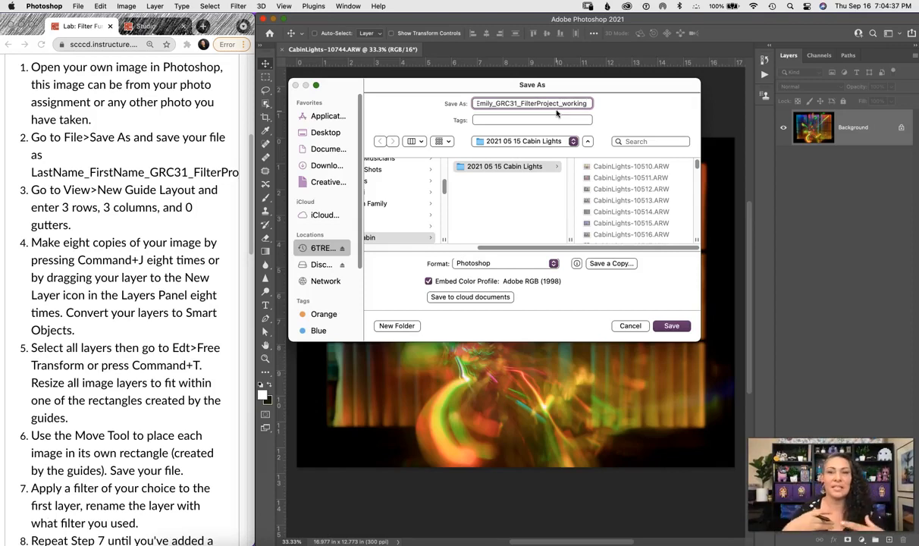
Save the Photoshop file into the Desktop's Filter Project folder, replacing the existing file of the same name
{"action": "left_click_drag", "start_coordinate": [512, 247], "coordinate": [406, 246]}
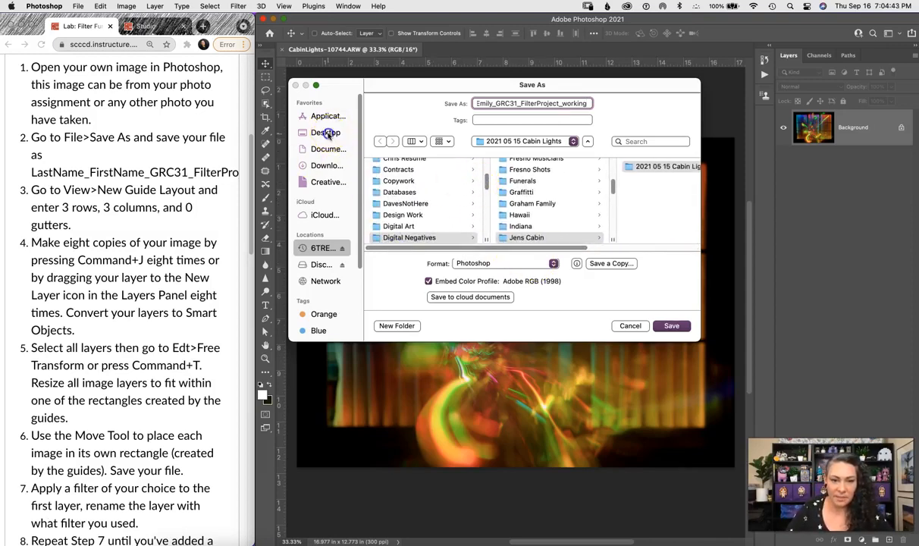
{"action": "left_click", "coordinate": [325, 133]}
{"action": "scroll", "coordinate": [443, 193], "scroll_direction": "down", "scroll_amount": 5}
{"action": "left_click", "coordinate": [383, 184]}
{"action": "mouse_move", "coordinate": [612, 191]}
{"action": "left_mouse_down"}
{"action": "mouse_move", "coordinate": [613, 209]}
{"action": "mouse_move", "coordinate": [612, 174]}
{"action": "left_mouse_up"}
{"action": "left_click", "coordinate": [542, 211]}
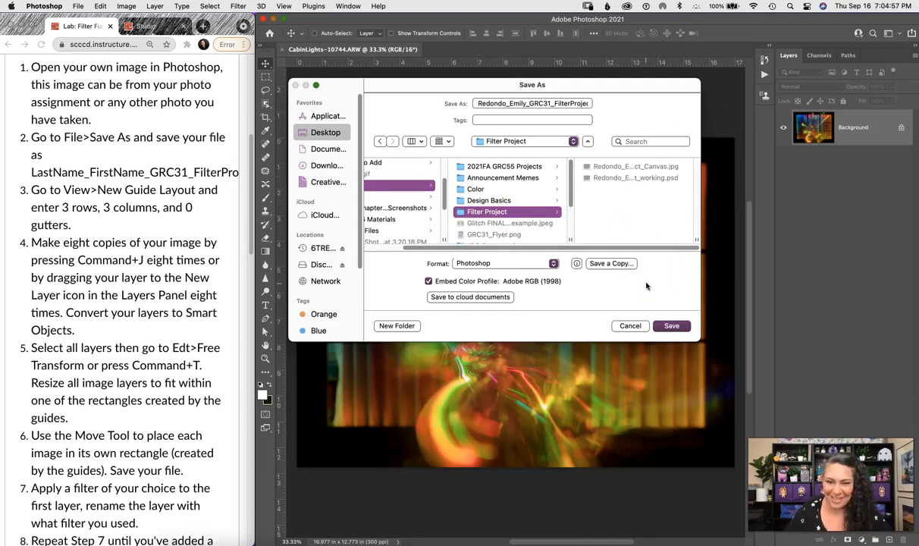
{"action": "left_click", "coordinate": [671, 325]}
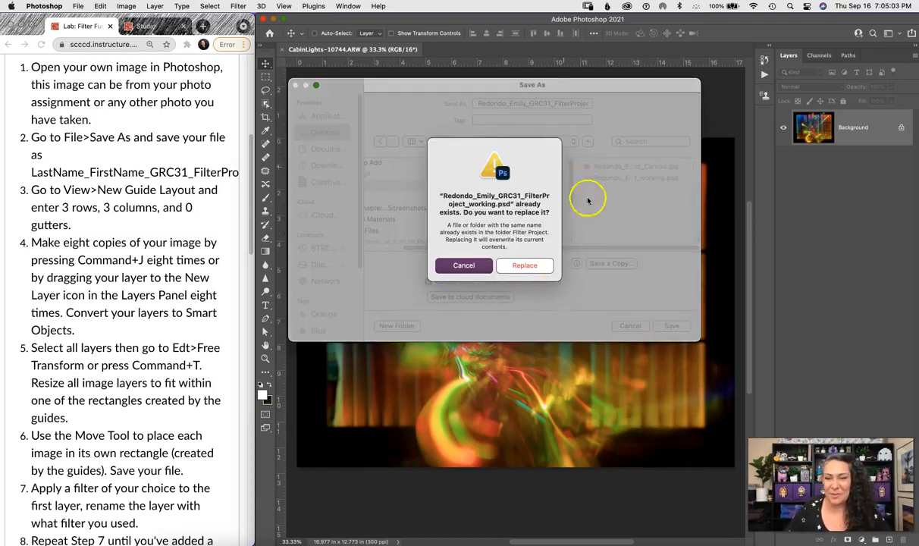
{"action": "left_click", "coordinate": [525, 265]}
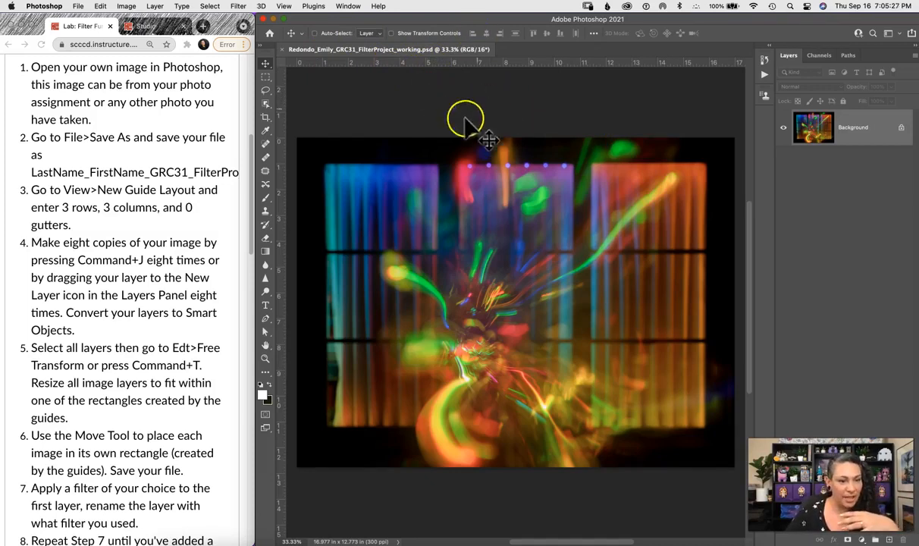
Set up a new guide layout with 3 columns and 3 rows
{"action": "left_click", "coordinate": [283, 6]}
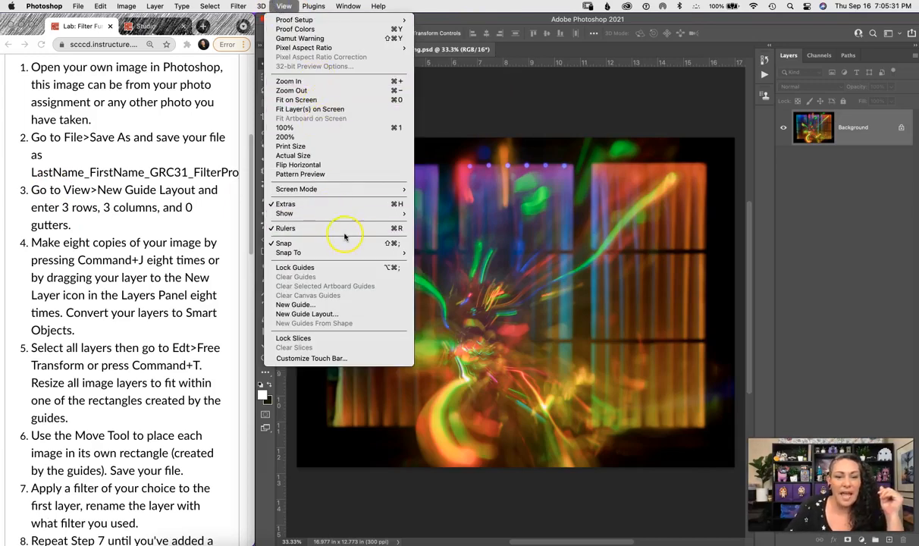
{"action": "left_click", "coordinate": [348, 313]}
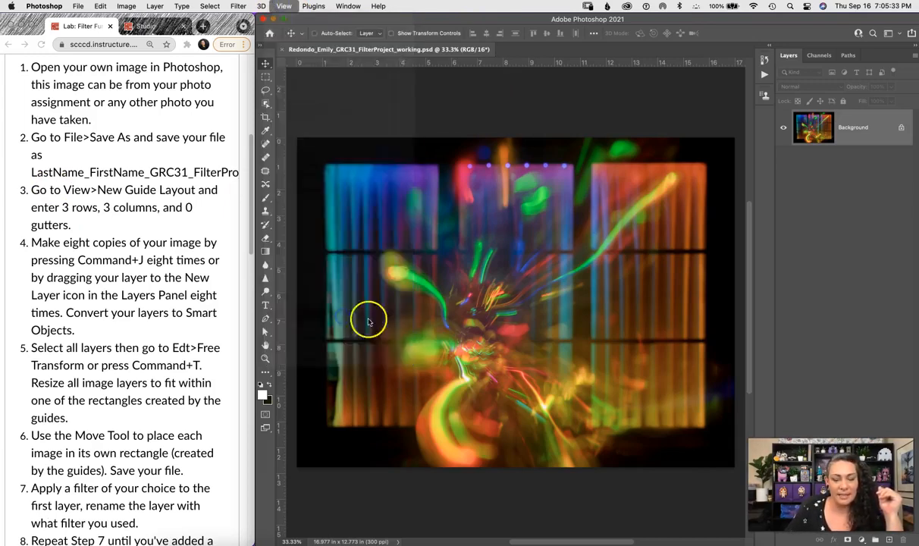
{"action": "left_click_drag", "start_coordinate": [453, 174], "coordinate": [625, 153]}
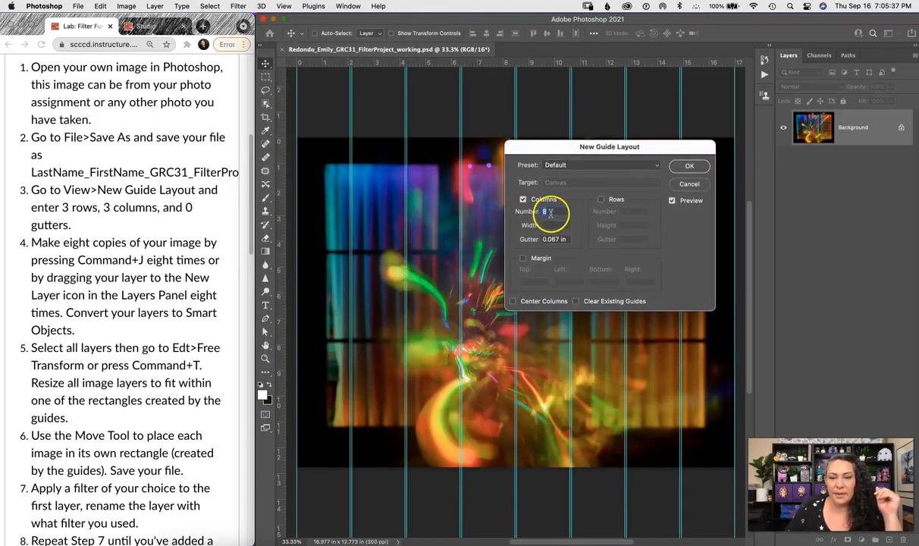
{"action": "type", "text": "3"}
{"action": "left_click", "coordinate": [604, 202]}
{"action": "left_click", "coordinate": [626, 212]}
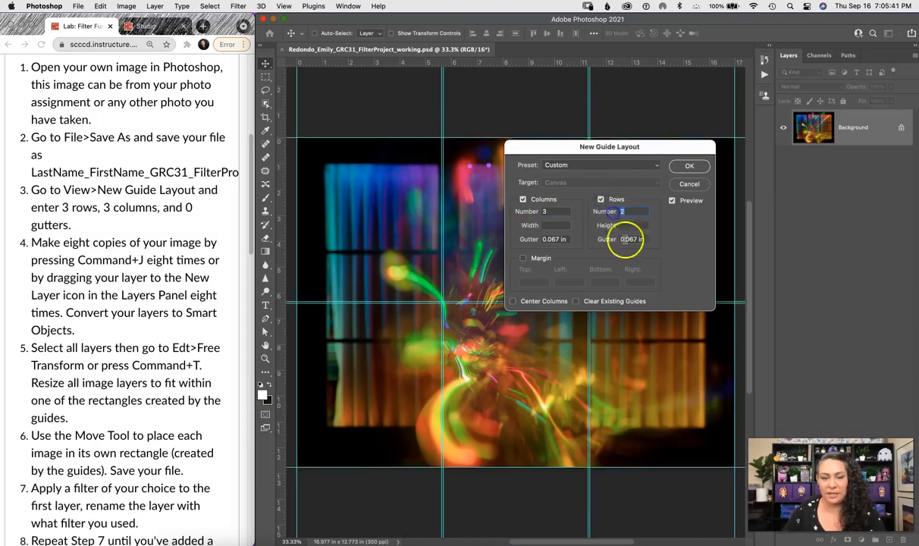
{"action": "type", "text": "3"}
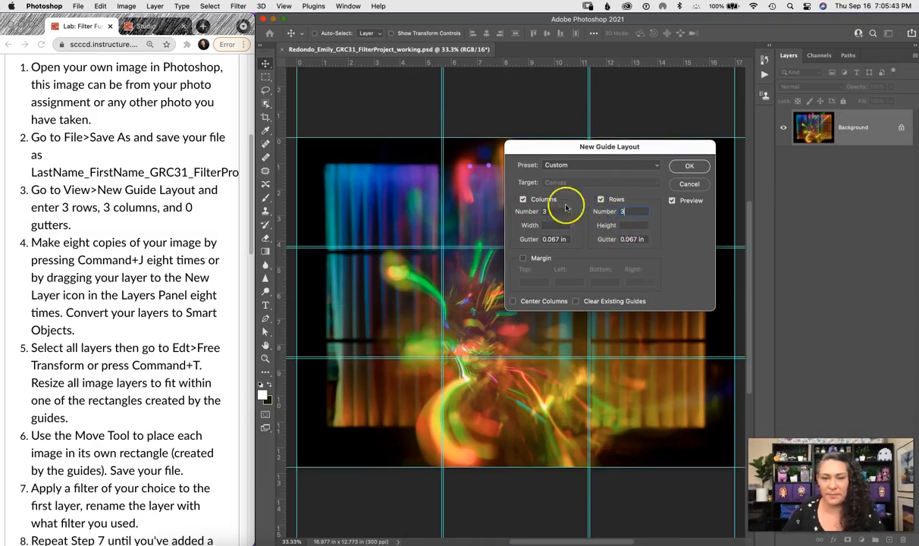
Set the column and row gutters to 0 and create the guide layout
{"action": "left_click", "coordinate": [566, 240]}
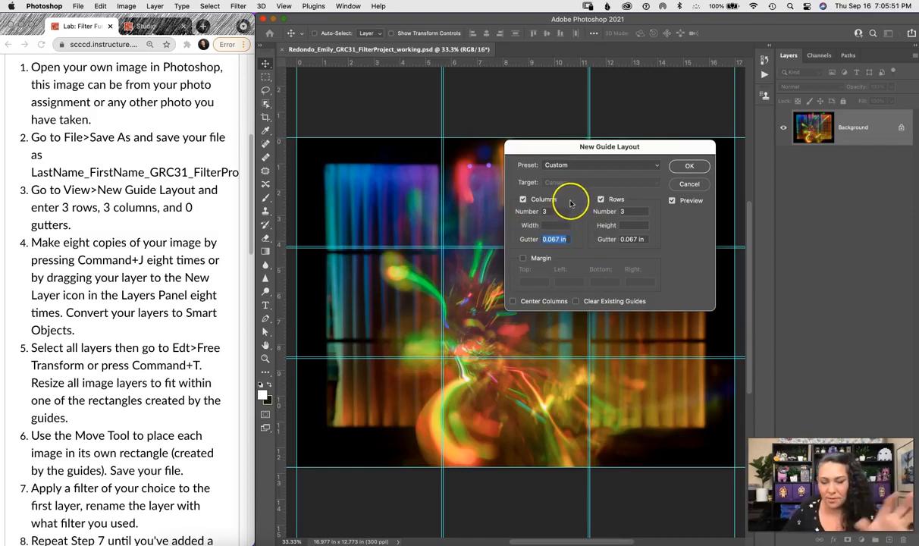
{"action": "type", "text": "0"}
{"action": "double_click", "coordinate": [636, 238]}
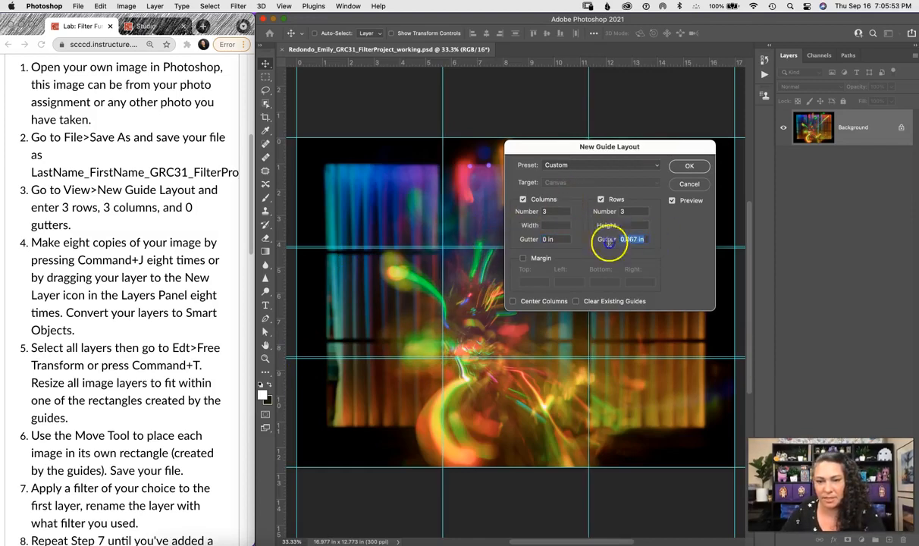
{"action": "type", "text": "0"}
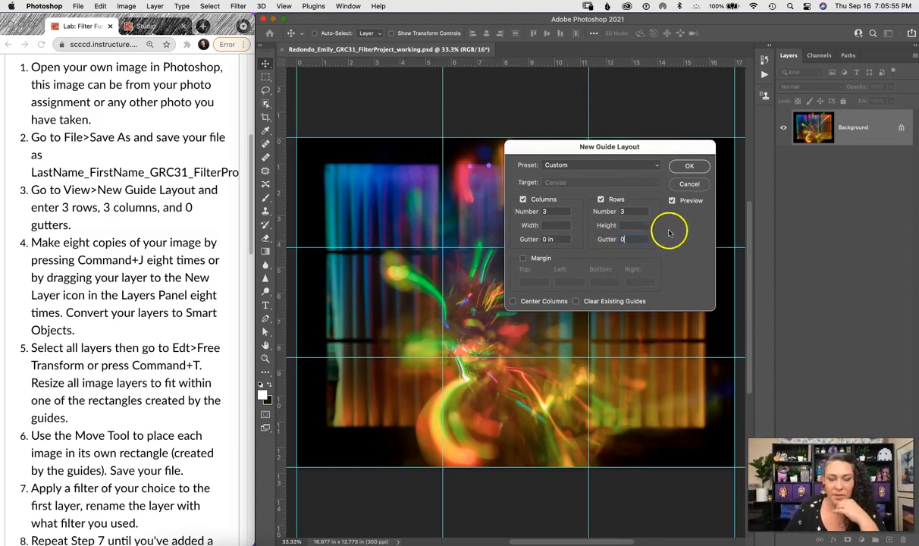
{"action": "left_click", "coordinate": [690, 166]}
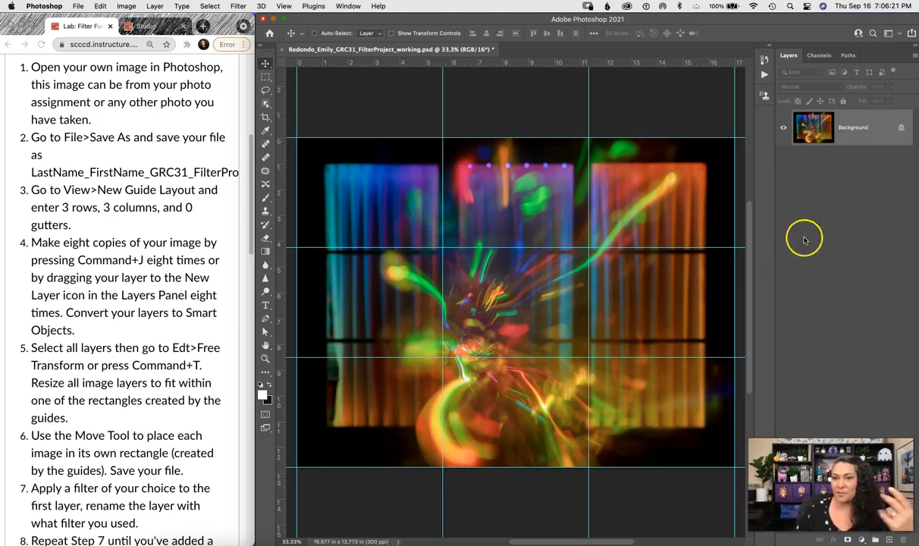
Unlock the Background layer and make one copy of it
{"action": "left_click", "coordinate": [900, 129]}
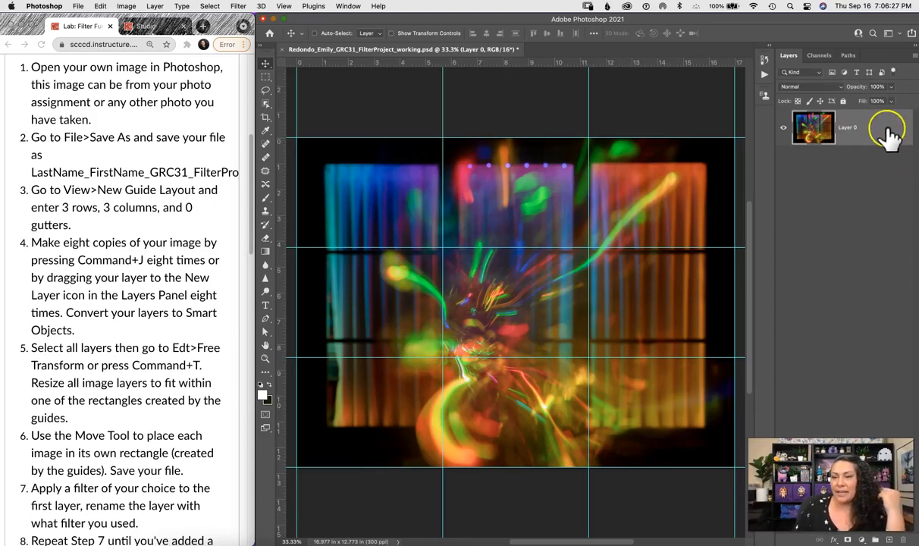
{"action": "left_click_drag", "start_coordinate": [885, 128], "coordinate": [890, 500]}
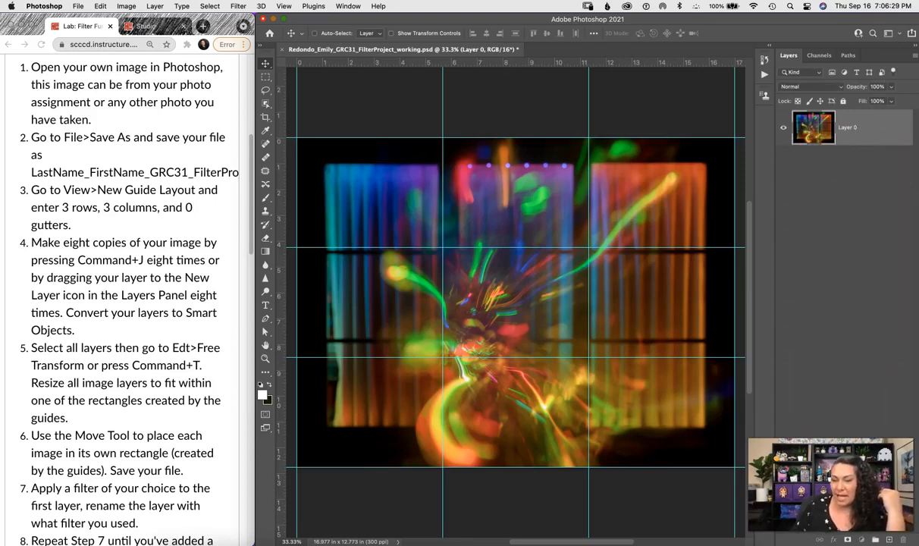
{"action": "left_click_drag", "start_coordinate": [889, 537], "coordinate": [889, 540]}
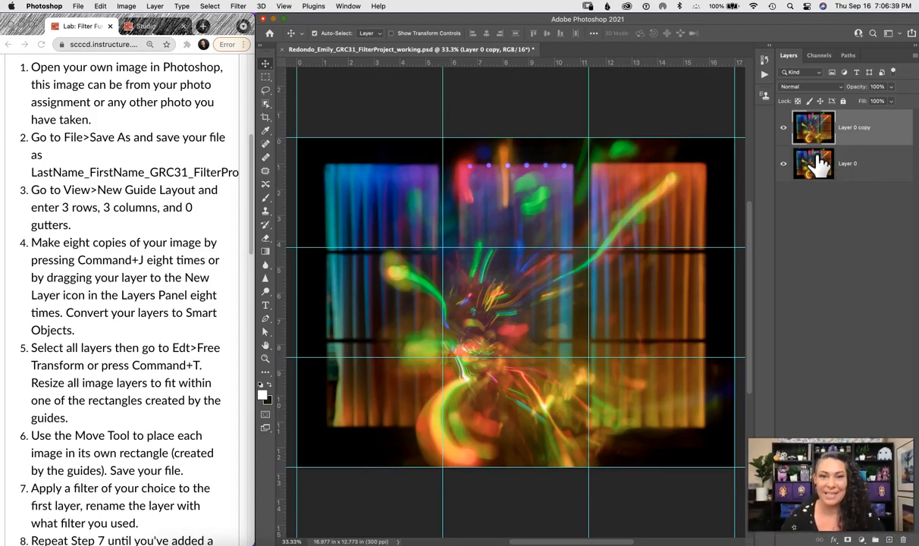
Keep duplicating the copied layer until there are eight copies of the image above the original
{"action": "key", "text": "super+j"}
{"action": "key", "text": "super+j"}
{"action": "key", "text": "super+j"}
{"action": "key", "text": "super+j"}
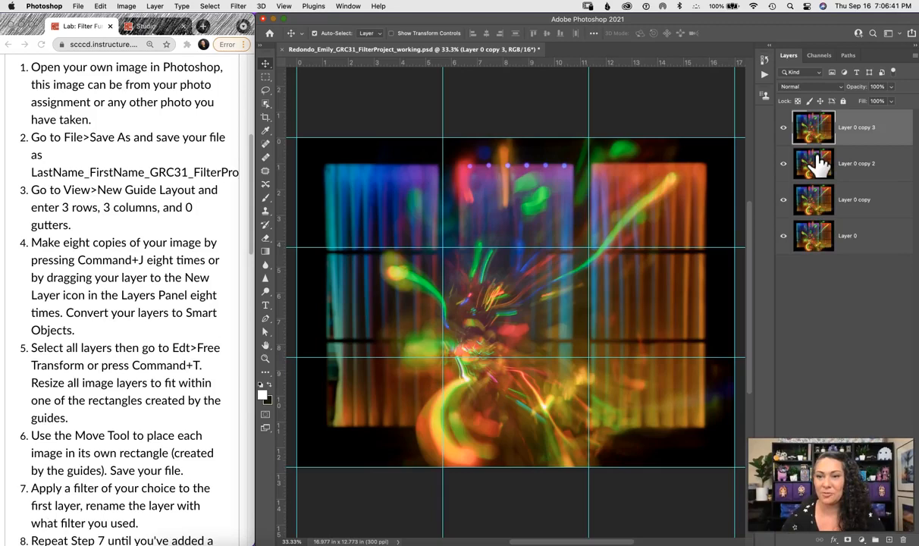
{"action": "key", "text": "super+j"}
{"action": "key", "text": "super+j"}
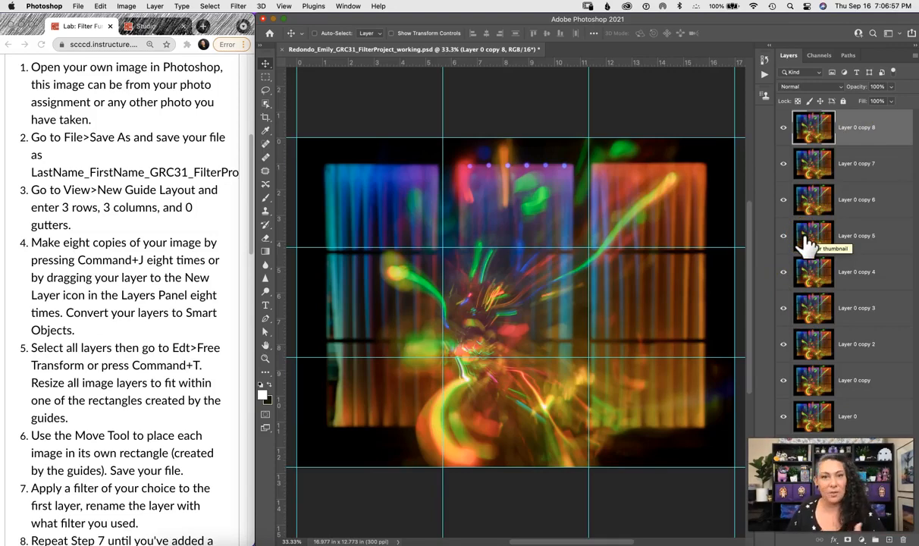
Convert the topmost layer, Layer 0 copy 8, to a smart object
{"action": "right_click", "coordinate": [859, 135]}
{"action": "left_click", "coordinate": [797, 194]}
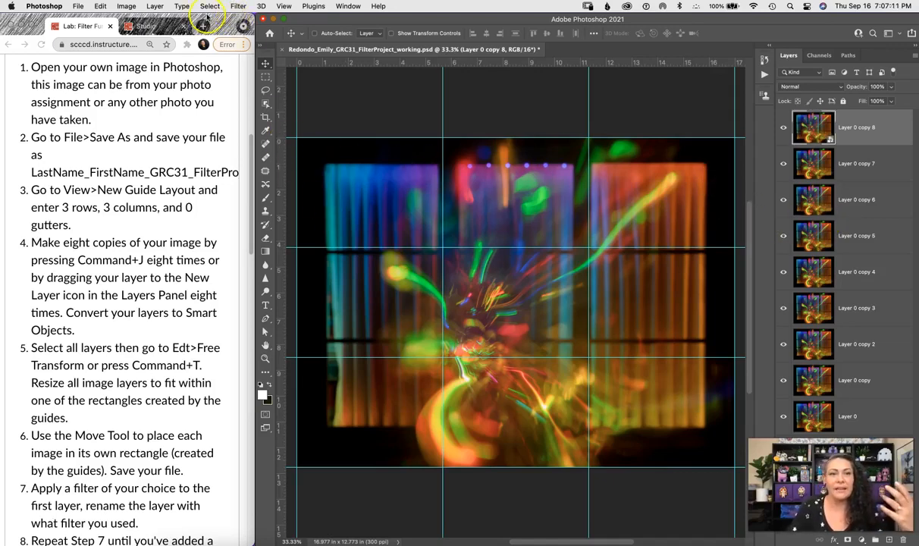
{"action": "left_click", "coordinate": [238, 6]}
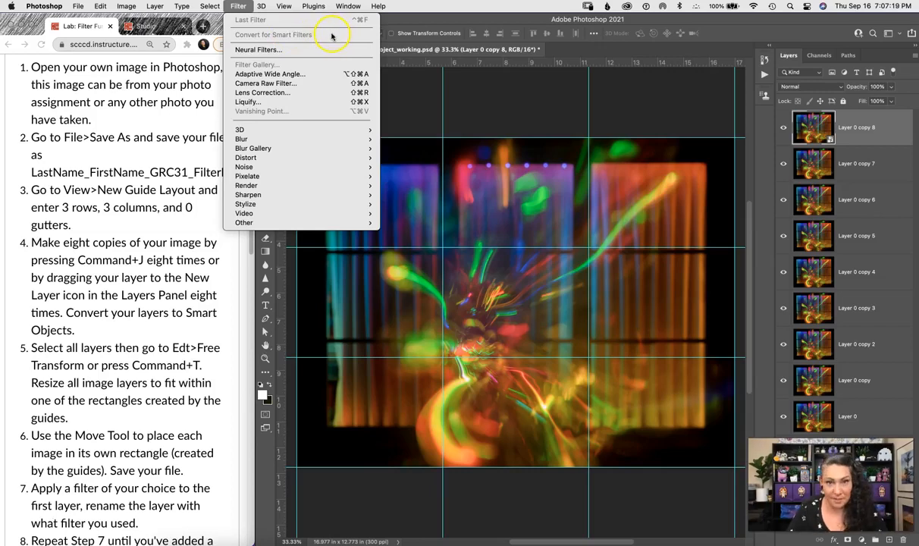
{"action": "left_click", "coordinate": [822, 159]}
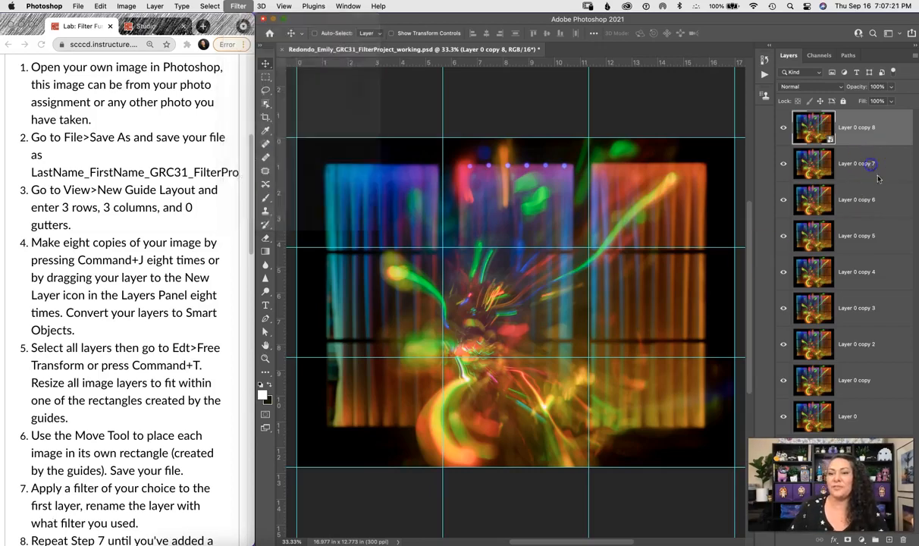
Convert Layer 0 copy 7 for Smart Filters
{"action": "left_click", "coordinate": [875, 173]}
{"action": "left_click", "coordinate": [239, 8]}
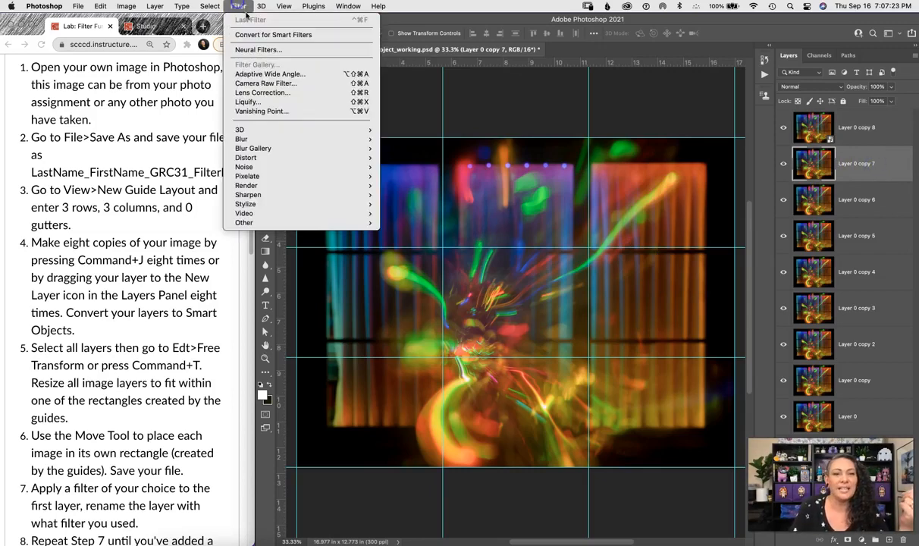
{"action": "left_click", "coordinate": [290, 36]}
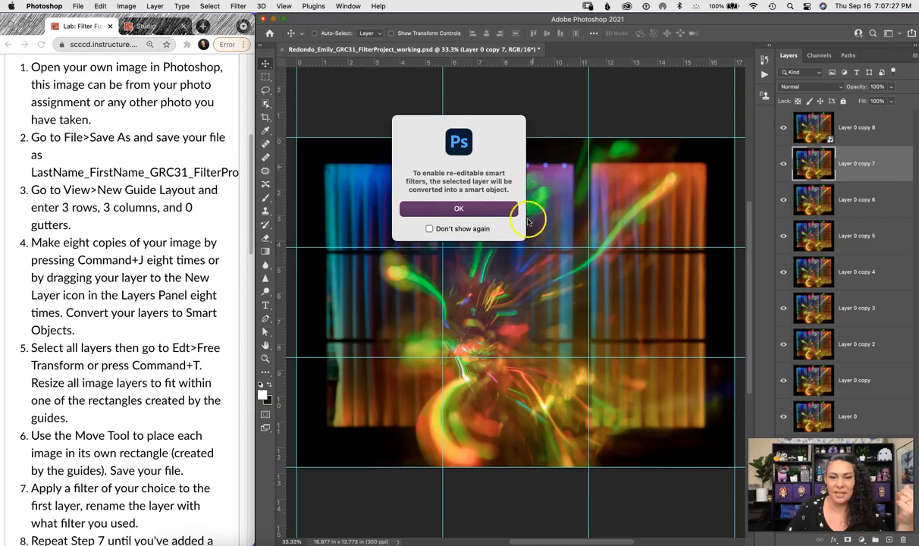
{"action": "left_click", "coordinate": [458, 210]}
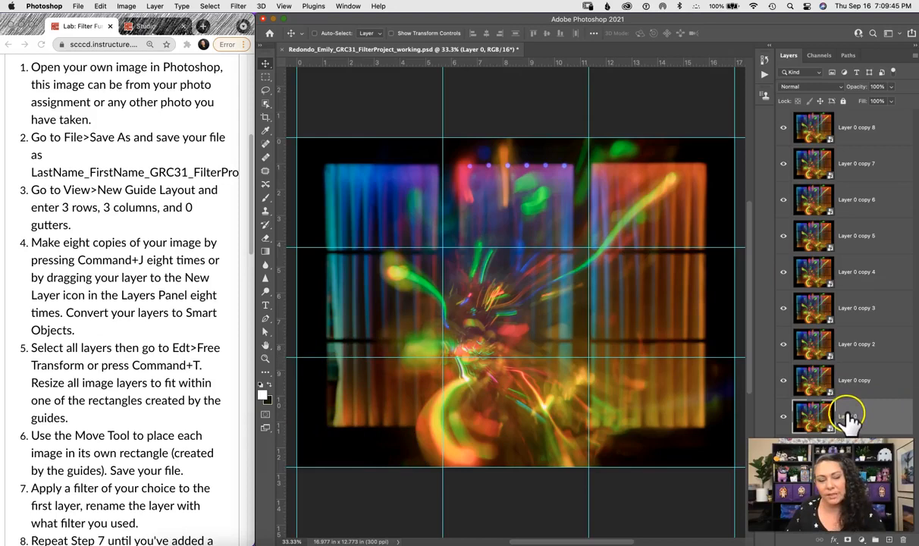
Select all nine image layers, from Layer 0 through Layer 0 copy 8
{"action": "left_click", "coordinate": [874, 134]}
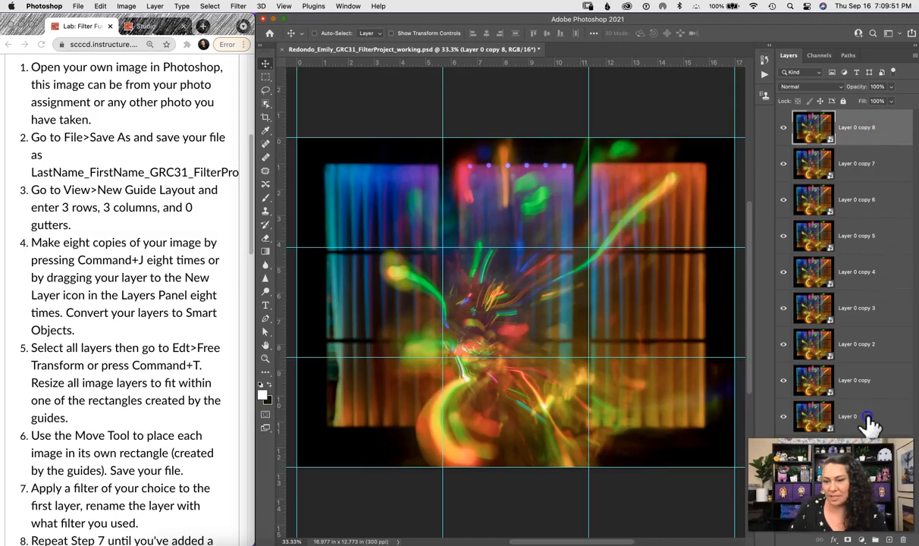
{"action": "left_click", "coordinate": [868, 422]}
{"action": "left_click", "coordinate": [857, 133], "text": "shift"}
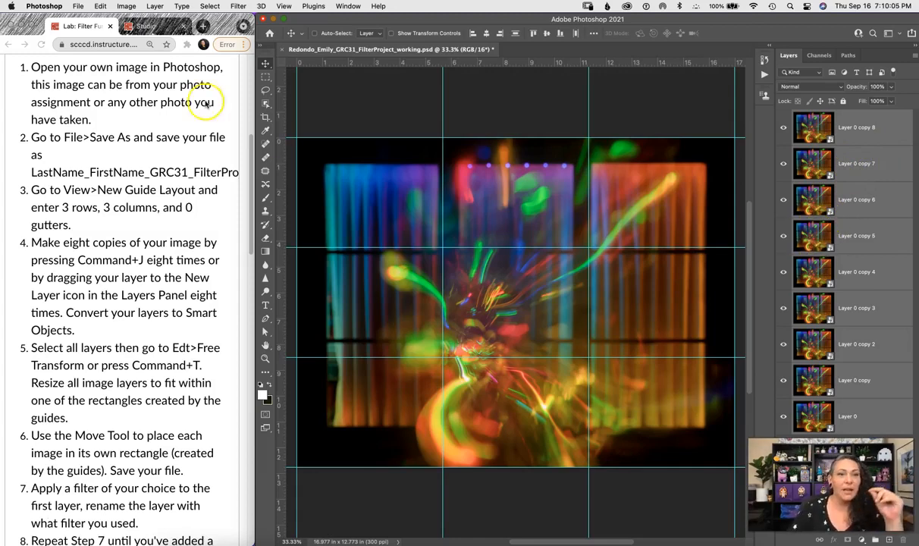
{"action": "left_click", "coordinate": [100, 6]}
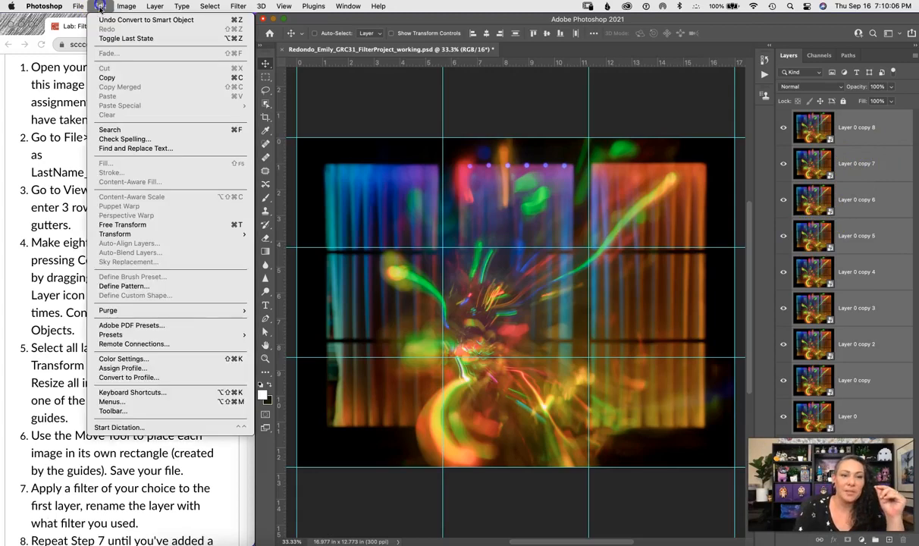
{"action": "left_click", "coordinate": [144, 224]}
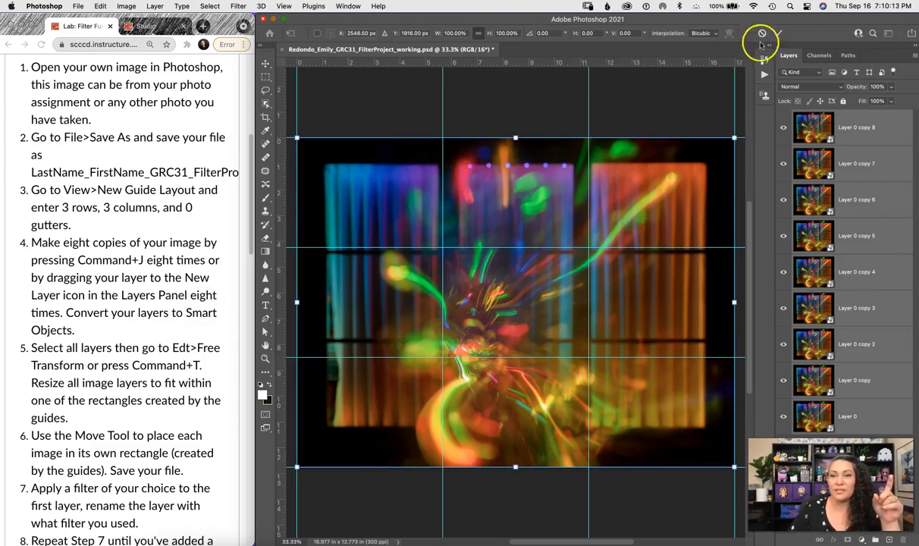
{"action": "left_click", "coordinate": [762, 34]}
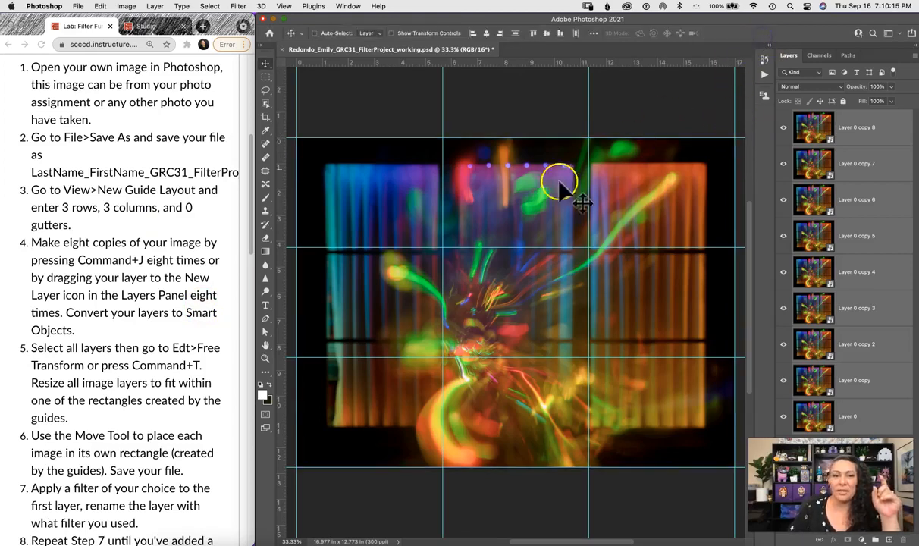
Check that snapping is enabled for the document
{"action": "left_click", "coordinate": [285, 6]}
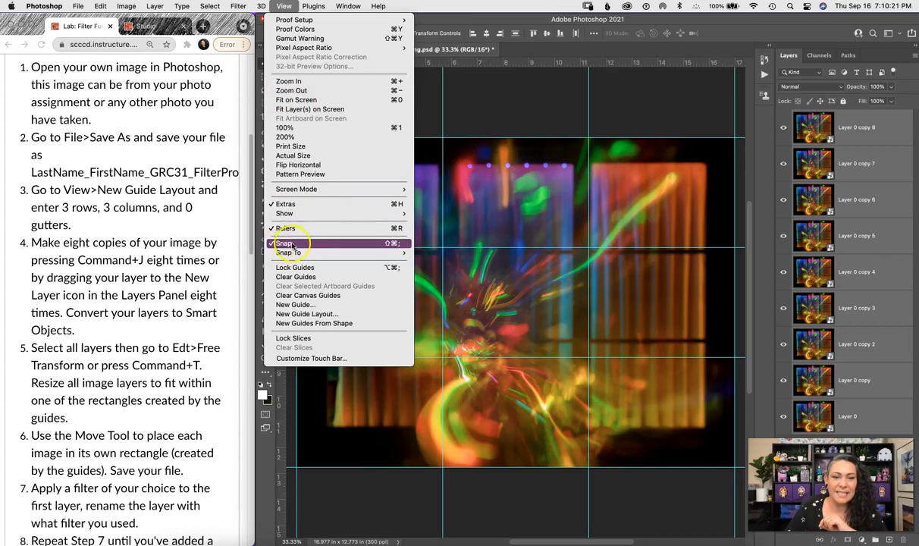
{"action": "mouse_move", "coordinate": [305, 254]}
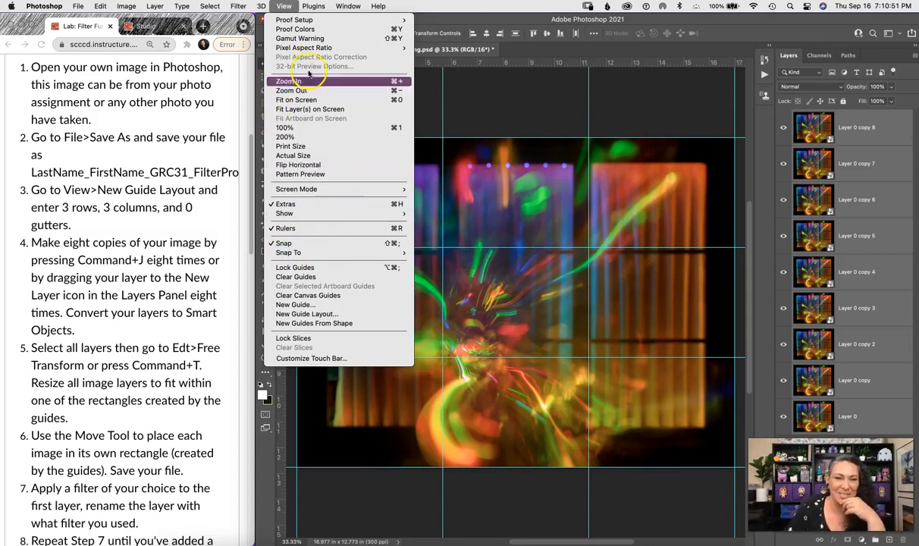
{"action": "left_click", "coordinate": [283, 7]}
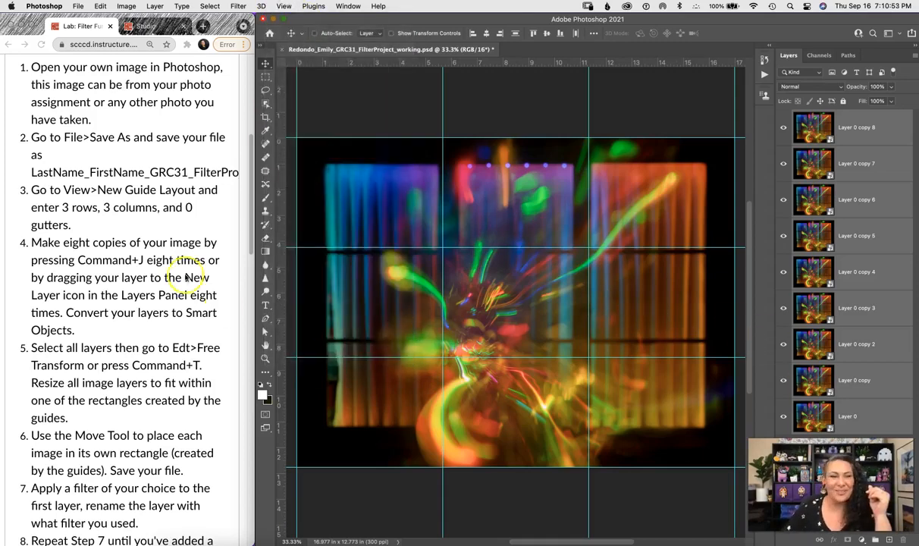
Scale all nine selected layers together to 33.39% so they fill the lower-left rectangle of the guide grid
{"action": "key", "text": "super+t"}
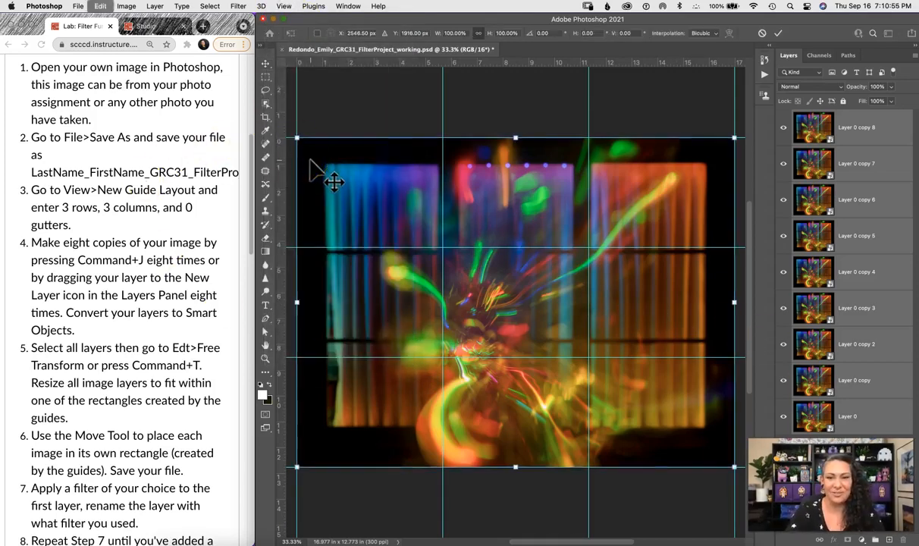
{"action": "left_click_drag", "start_coordinate": [733, 138], "coordinate": [455, 371]}
{"action": "left_click", "coordinate": [530, 412]}
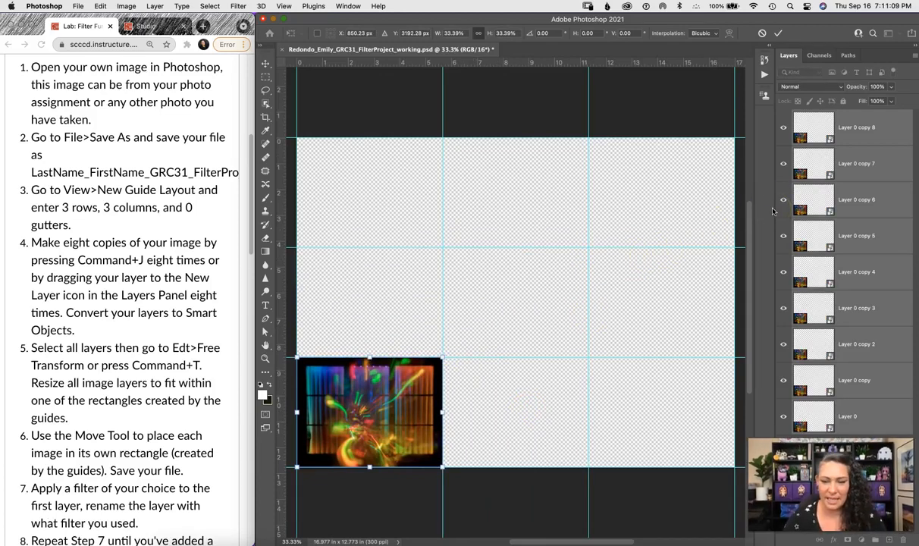
{"action": "key", "text": "super+equal"}
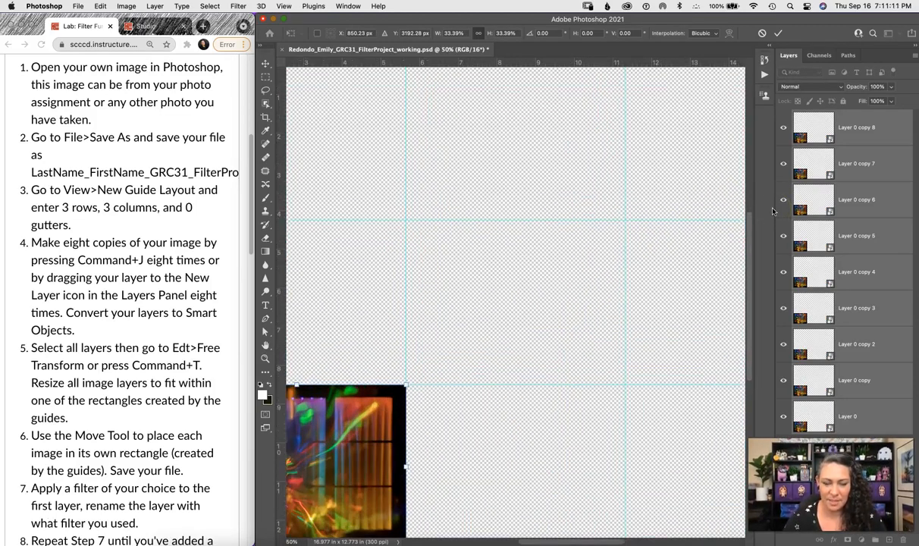
{"action": "key", "text": "super+equal"}
{"action": "left_click_drag", "start_coordinate": [440, 399], "coordinate": [447, 414]}
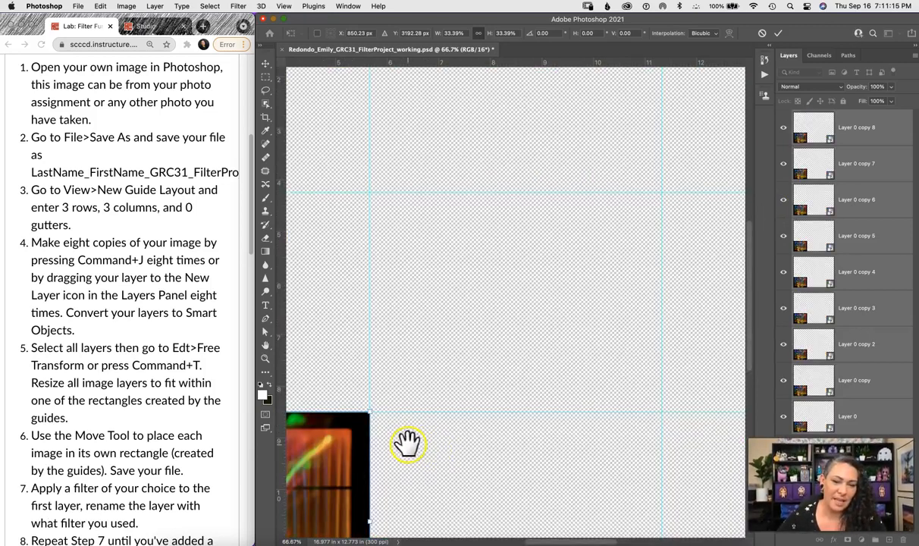
{"action": "left_click_drag", "start_coordinate": [395, 441], "coordinate": [627, 324]}
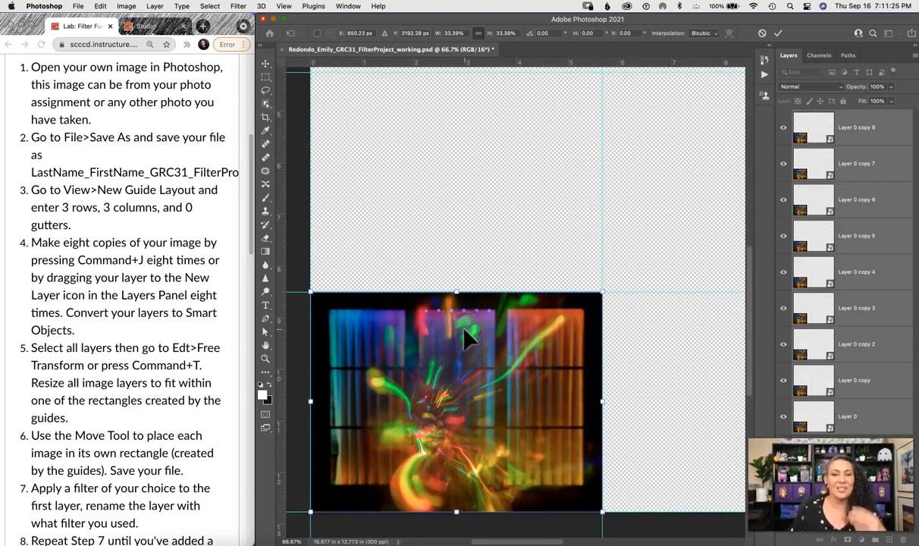
{"action": "left_click", "coordinate": [778, 34]}
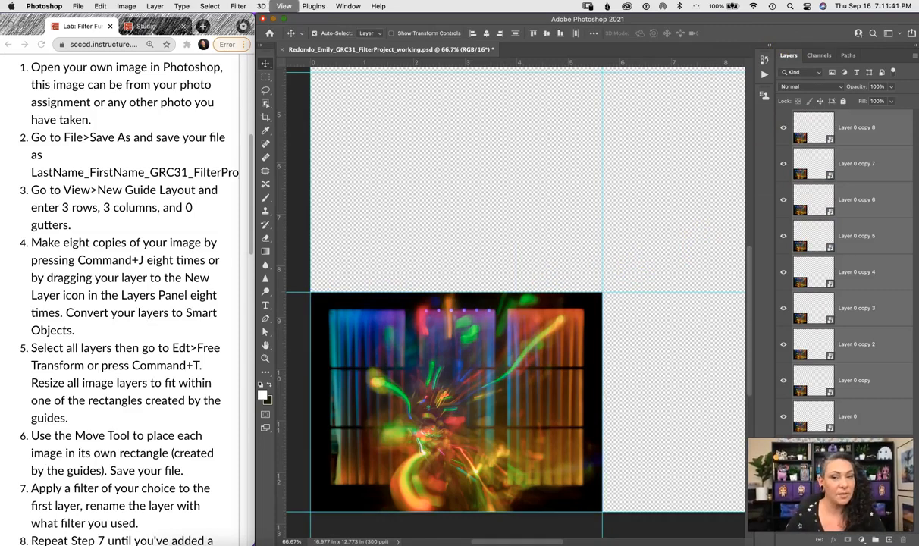
{"action": "key", "text": "super+0"}
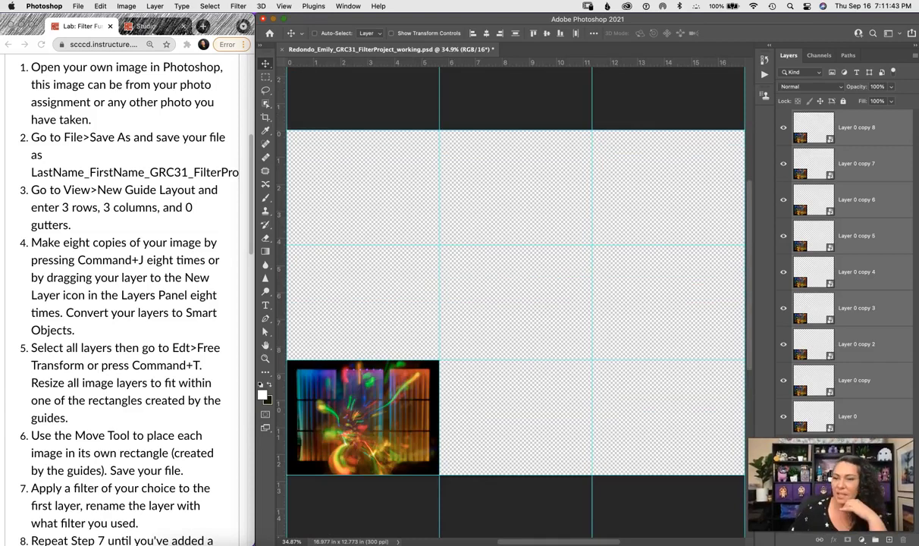
Place Layer 0 copy 8, copy 7 and copy 6 in the grid's top row, from left to right
{"action": "left_click", "coordinate": [862, 129]}
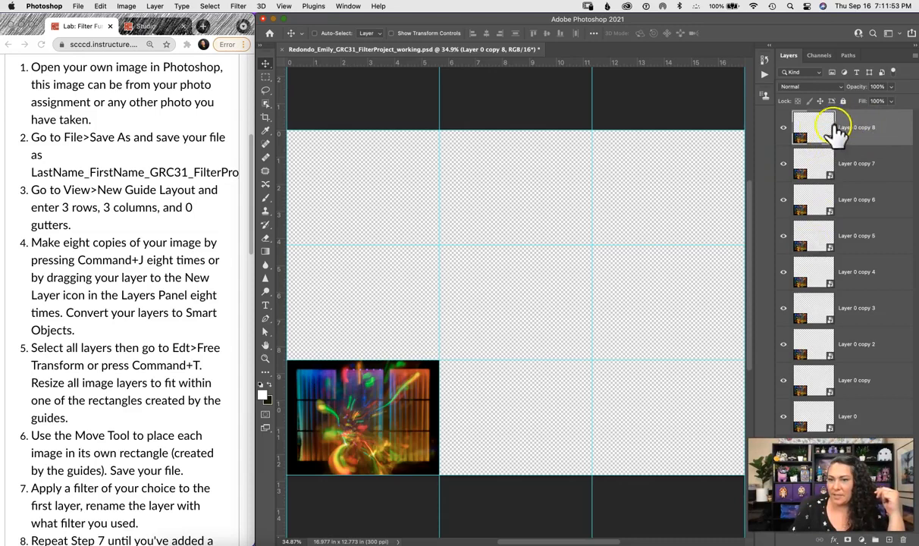
{"action": "left_click_drag", "start_coordinate": [365, 405], "coordinate": [345, 172]}
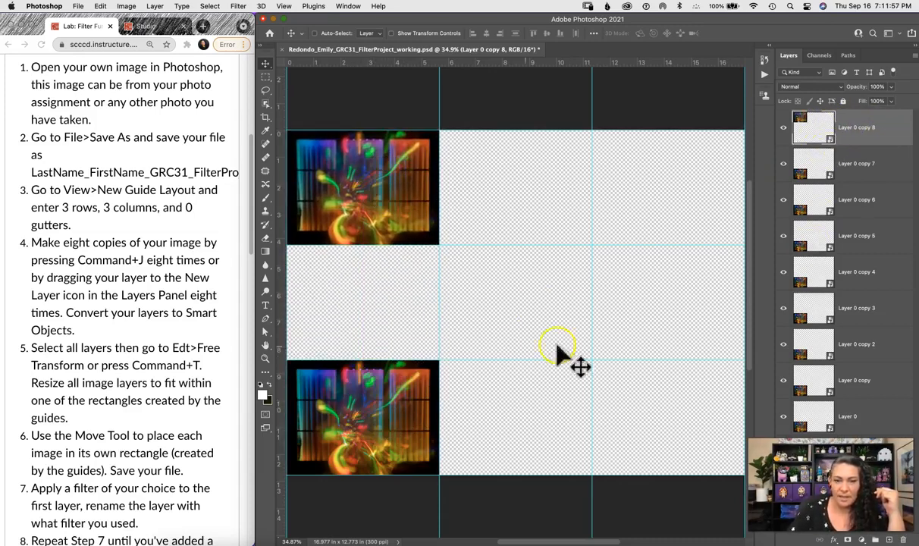
{"action": "left_click", "coordinate": [856, 168]}
{"action": "left_click_drag", "start_coordinate": [353, 434], "coordinate": [497, 187]}
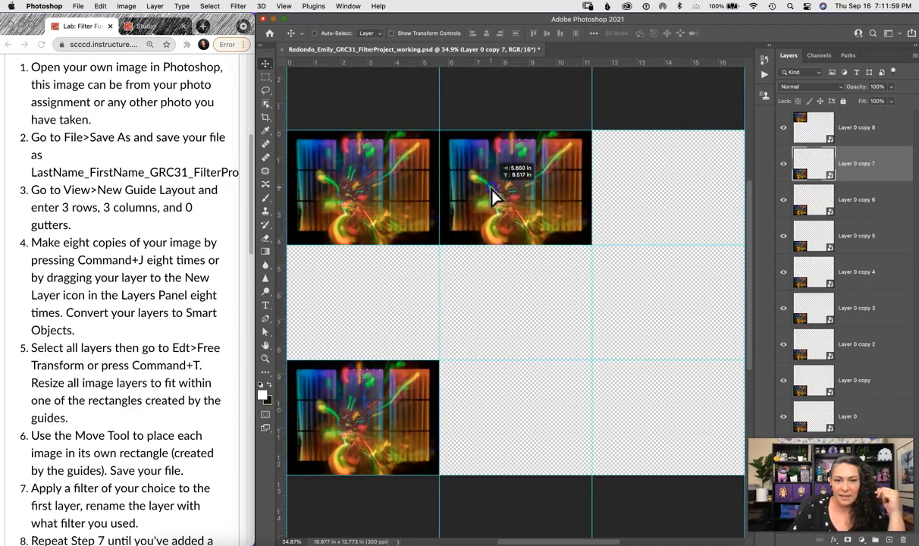
{"action": "left_click", "coordinate": [852, 199]}
{"action": "left_click_drag", "start_coordinate": [395, 396], "coordinate": [656, 181]}
Place Layer 0 copy 5, copy 4 and copy 3 in the grid's middle row, from left to right
{"action": "left_click", "coordinate": [868, 235]}
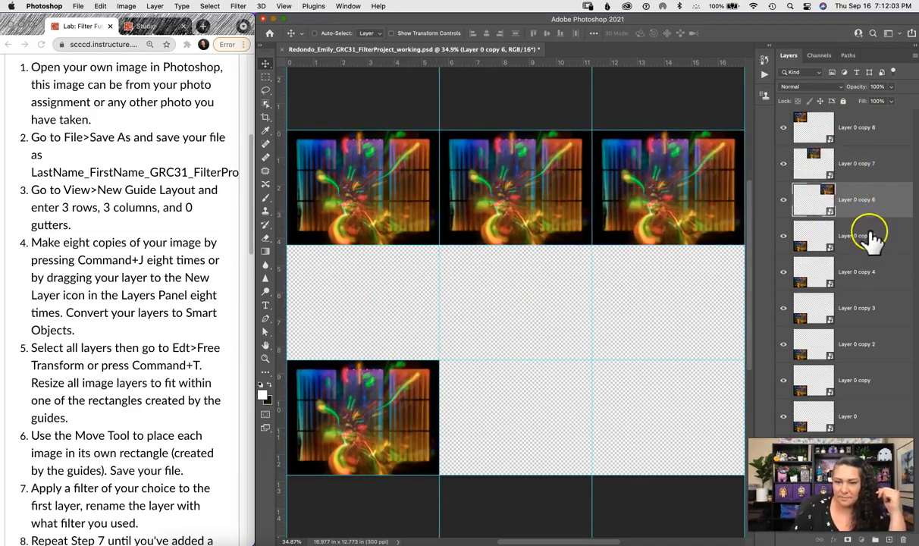
{"action": "left_click_drag", "start_coordinate": [365, 436], "coordinate": [353, 317]}
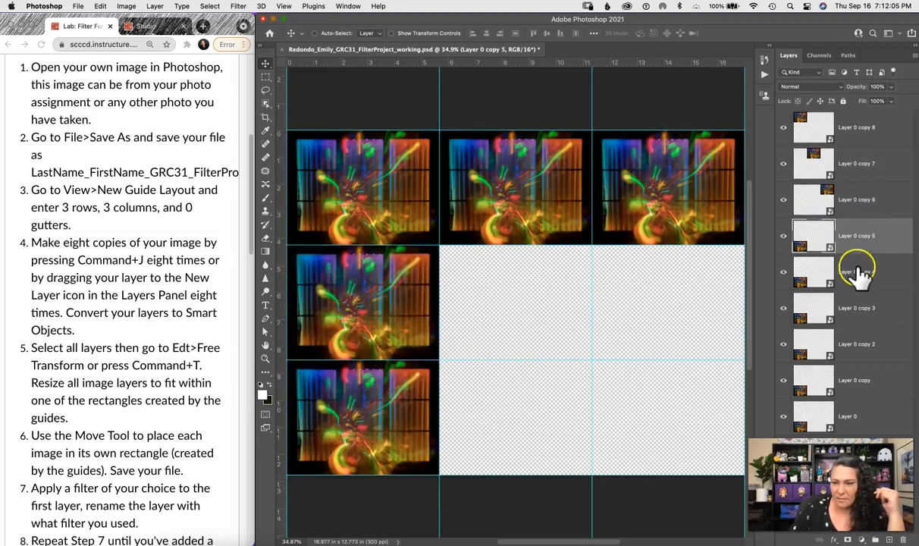
{"action": "left_click", "coordinate": [864, 272]}
{"action": "left_click_drag", "start_coordinate": [364, 437], "coordinate": [505, 307]}
{"action": "mouse_move", "coordinate": [369, 420]}
{"action": "left_mouse_down"}
{"action": "mouse_move", "coordinate": [529, 416]}
{"action": "mouse_move", "coordinate": [365, 424]}
{"action": "left_mouse_up"}
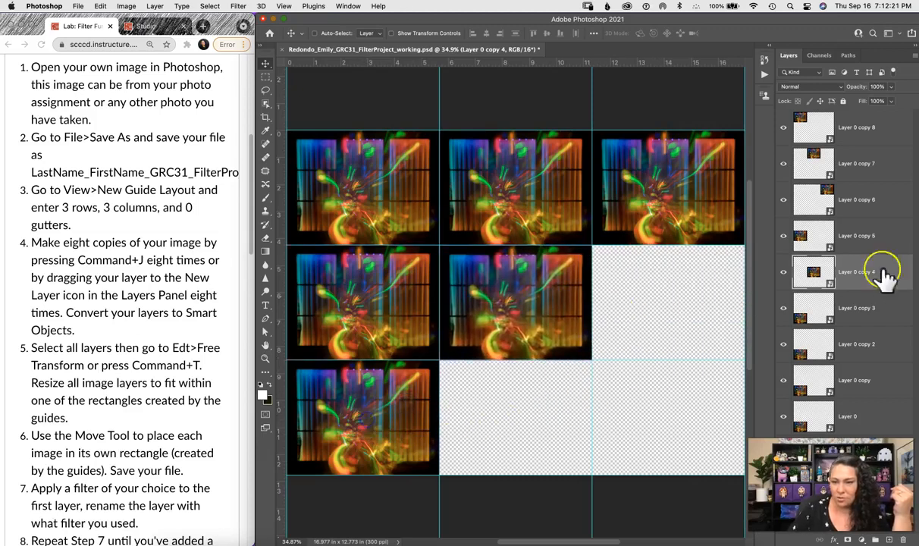
{"action": "left_click", "coordinate": [872, 311]}
{"action": "left_click_drag", "start_coordinate": [307, 424], "coordinate": [637, 316]}
Place Layer 0 copy 2 in the bottom row's middle rectangle and Layer 0 copy in its right rectangle
{"action": "left_click", "coordinate": [827, 347]}
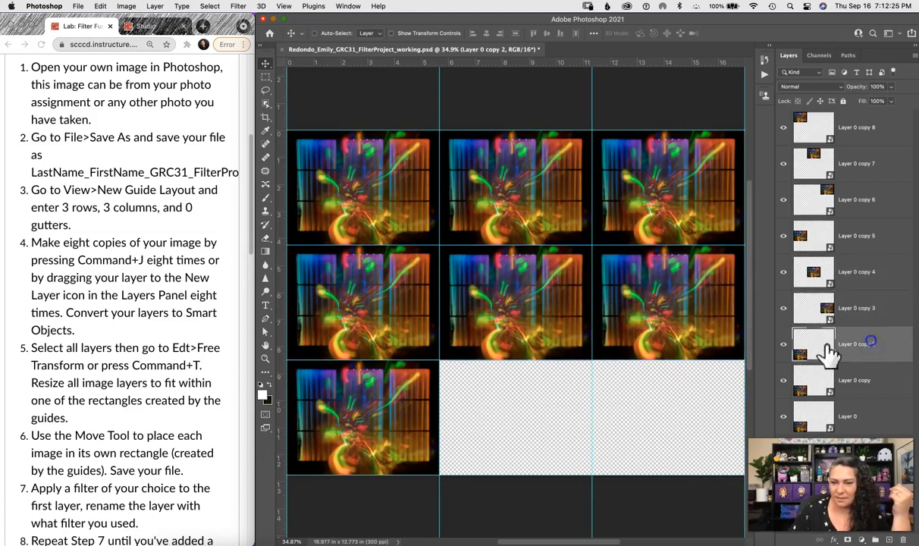
{"action": "left_click_drag", "start_coordinate": [365, 440], "coordinate": [516, 444]}
{"action": "left_click", "coordinate": [870, 382]}
{"action": "left_click_drag", "start_coordinate": [385, 424], "coordinate": [688, 416]}
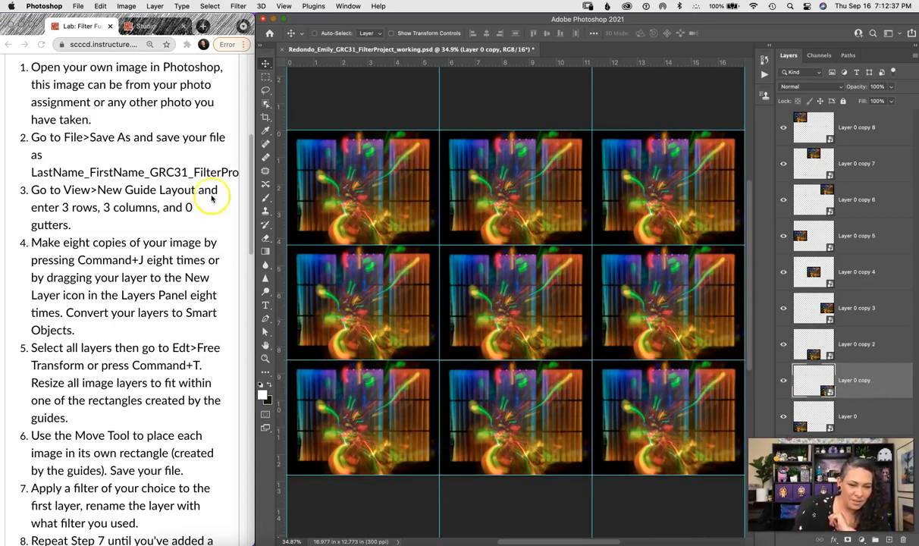
Review assignment steps 5 to 12 in Chrome and return to Photoshop
{"action": "left_click", "coordinate": [247, 148]}
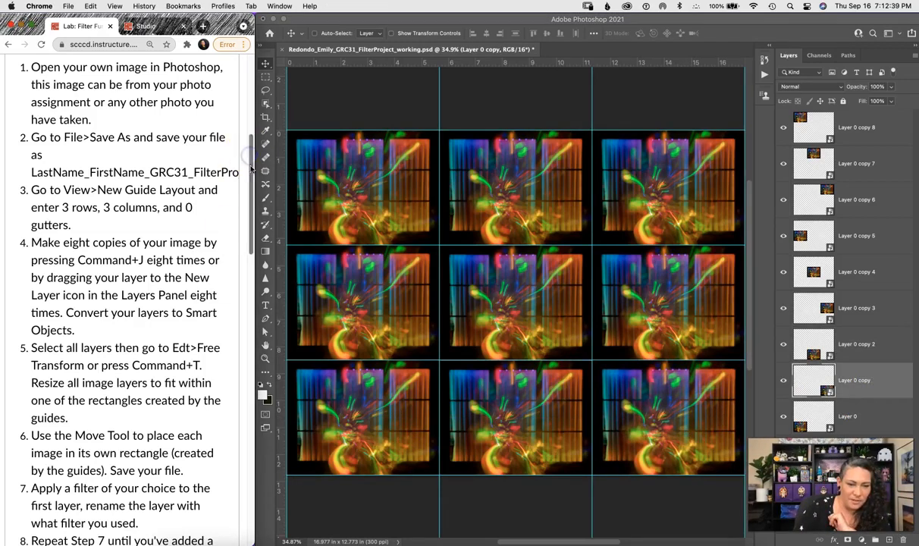
{"action": "left_click_drag", "start_coordinate": [247, 173], "coordinate": [246, 235]}
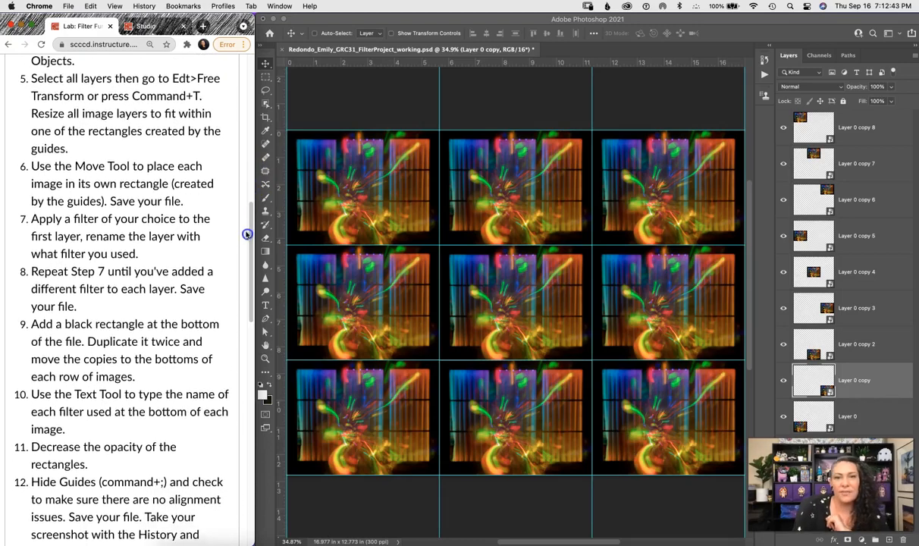
{"action": "left_click", "coordinate": [352, 74]}
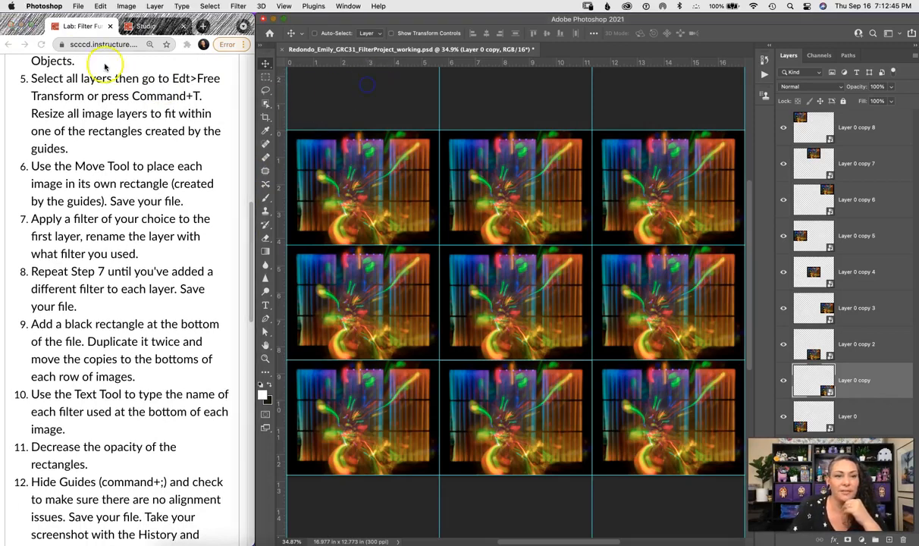
Save the working document with the finished grid of images
{"action": "left_click", "coordinate": [77, 7]}
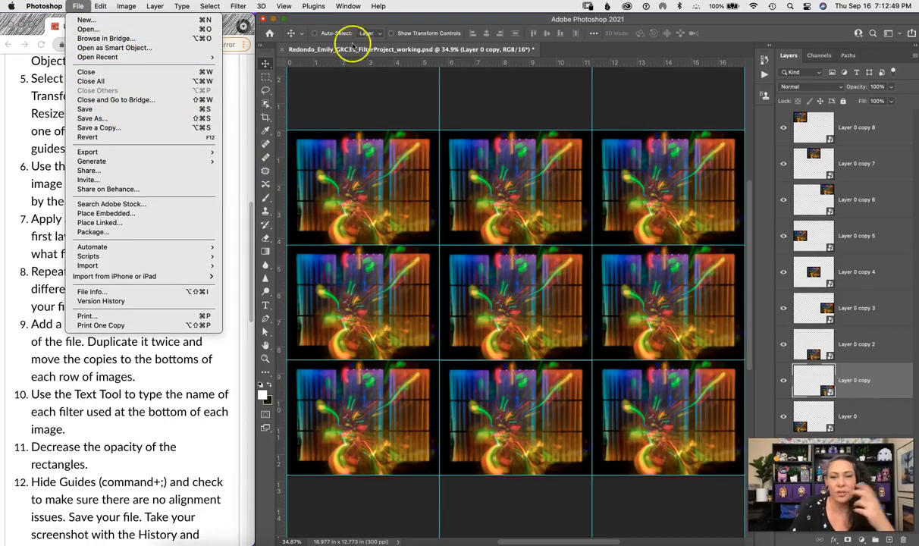
{"action": "left_click", "coordinate": [362, 96]}
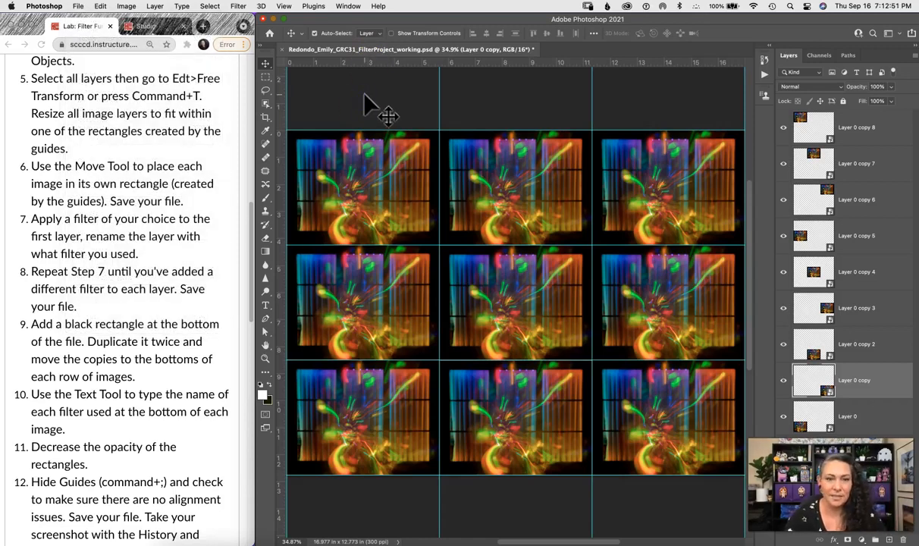
{"action": "key", "text": "super+s"}
{"action": "left_click", "coordinate": [585, 224]}
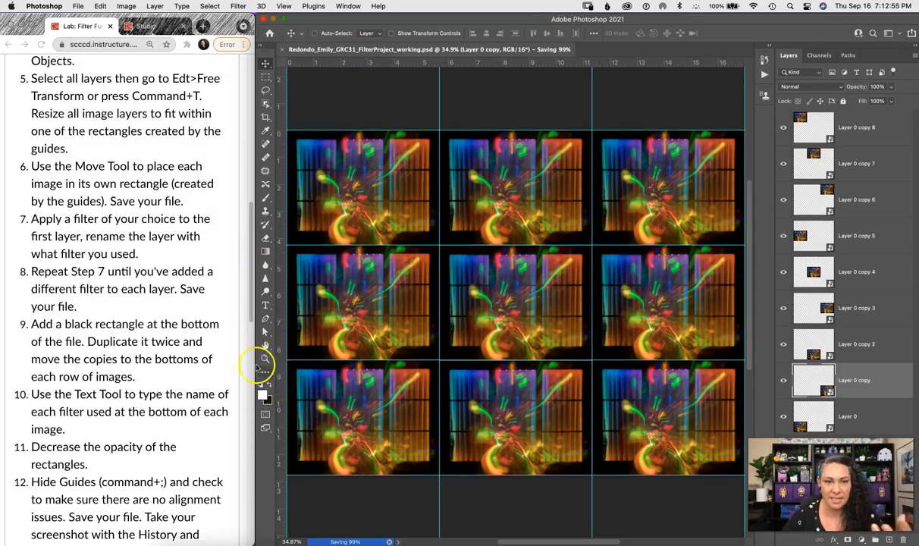
{"action": "left_click", "coordinate": [77, 6]}
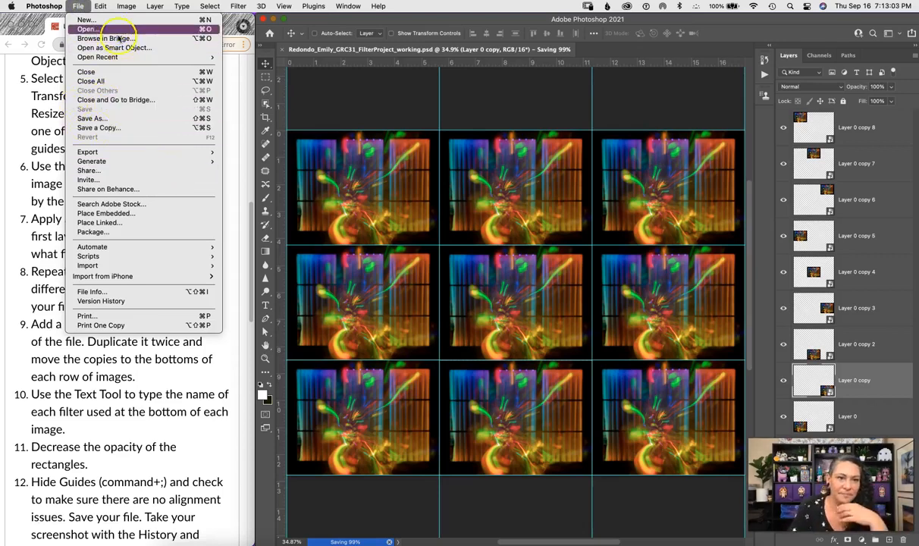
{"action": "left_click", "coordinate": [78, 7]}
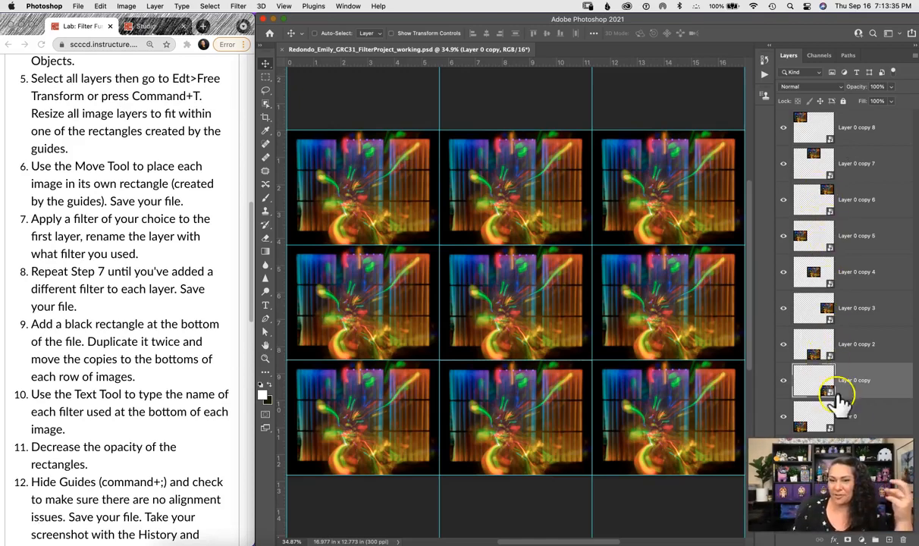
Select Layer 0 and convert the document's color depth to 8 Bits/Channel
{"action": "left_click", "coordinate": [853, 419]}
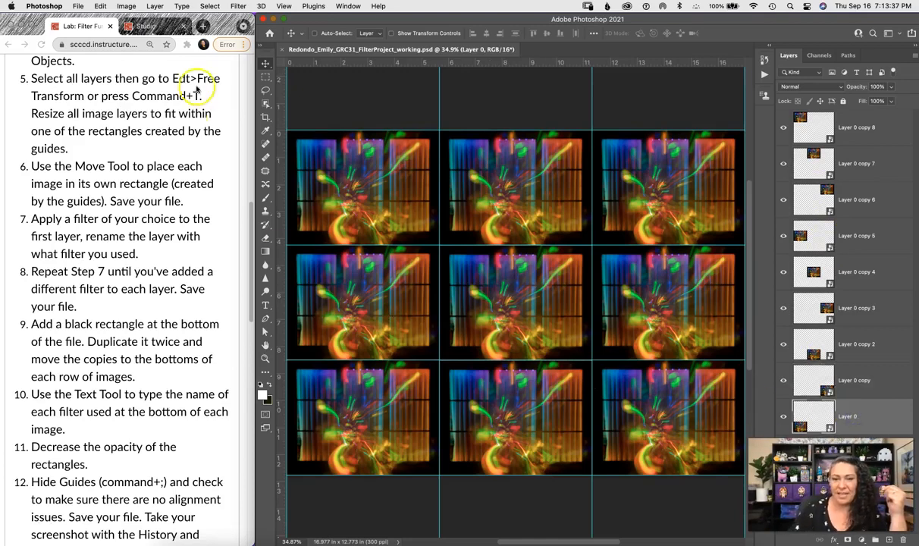
{"action": "left_click", "coordinate": [239, 8]}
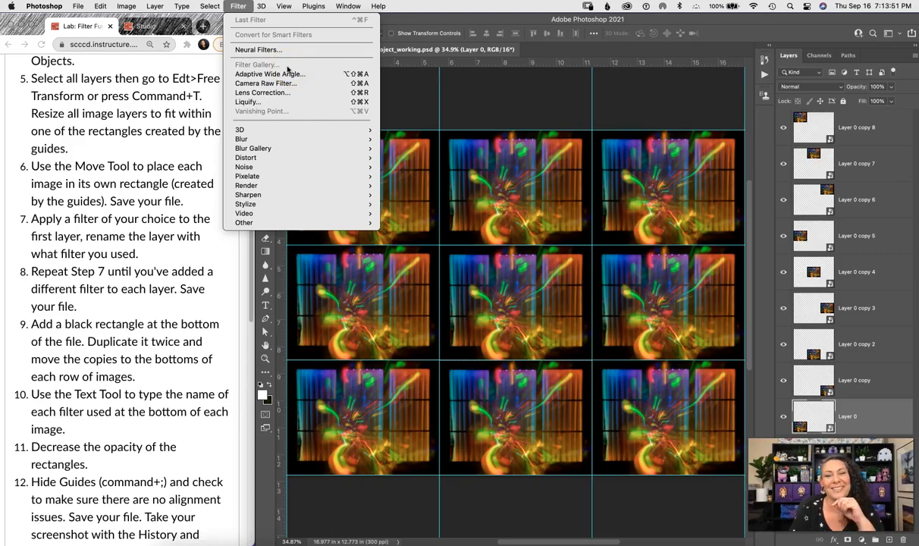
{"action": "left_click", "coordinate": [491, 91]}
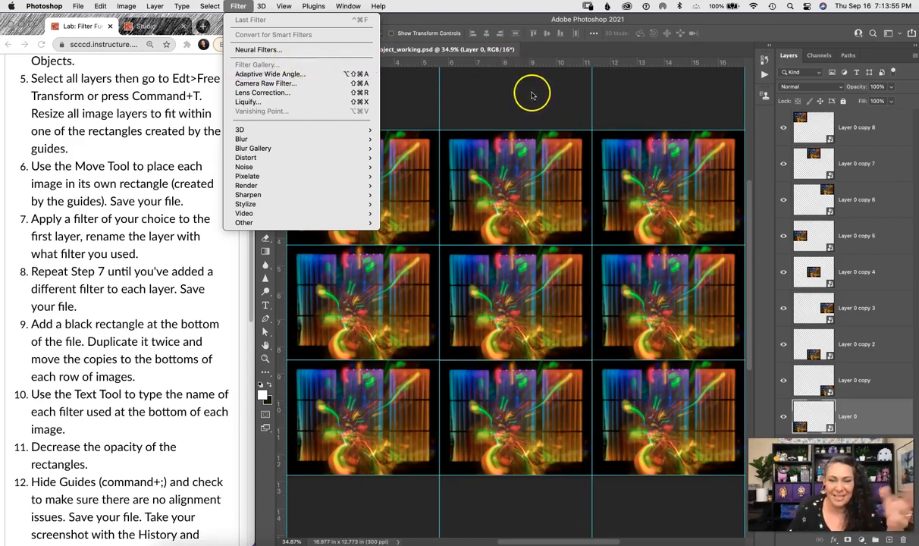
{"action": "mouse_move", "coordinate": [101, 7]}
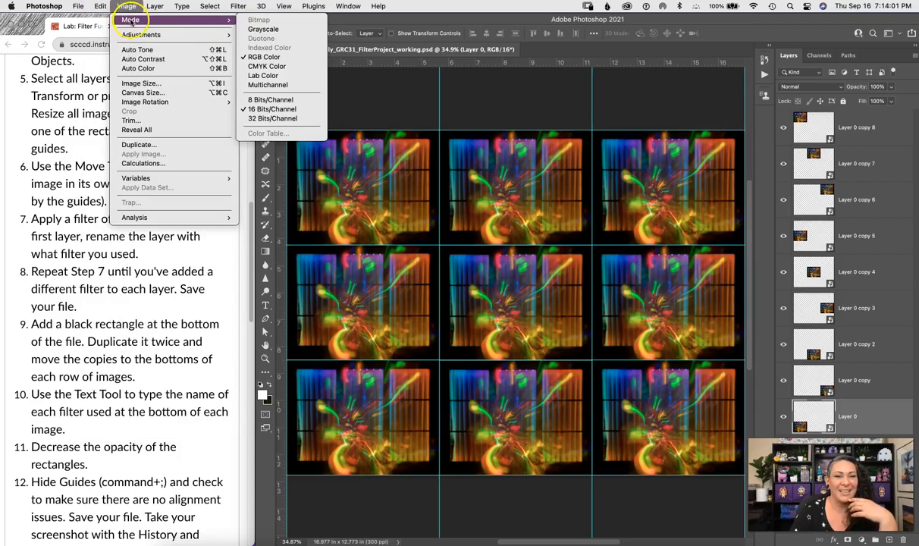
{"action": "mouse_move", "coordinate": [223, 19]}
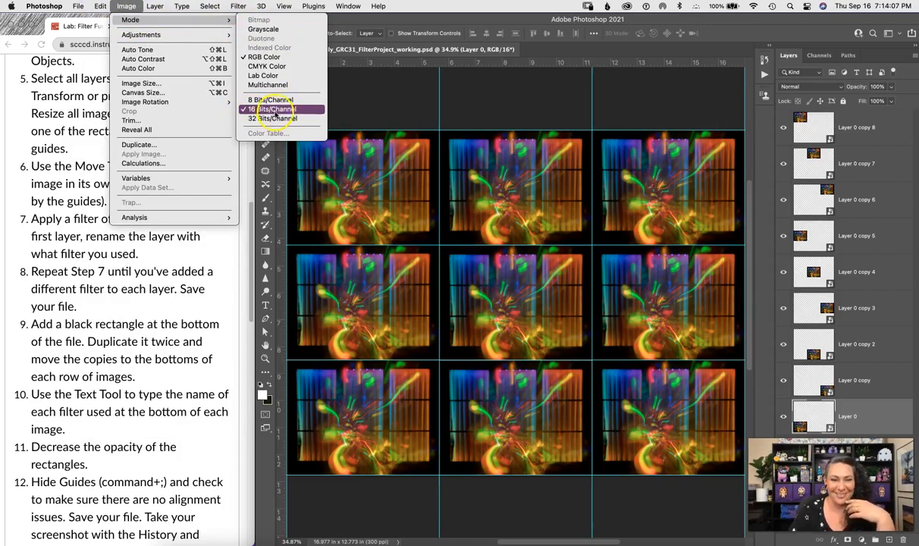
{"action": "left_click", "coordinate": [274, 100]}
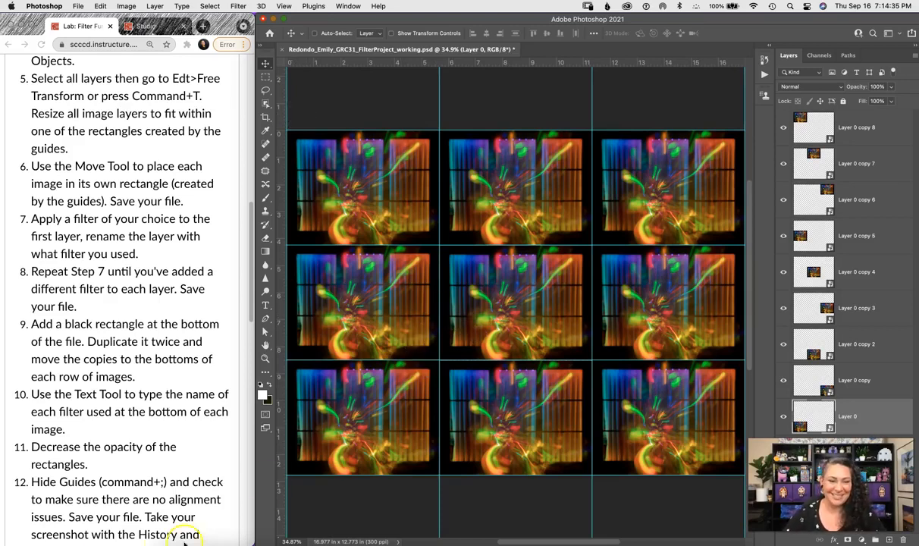
{"action": "left_click", "coordinate": [21, 521]}
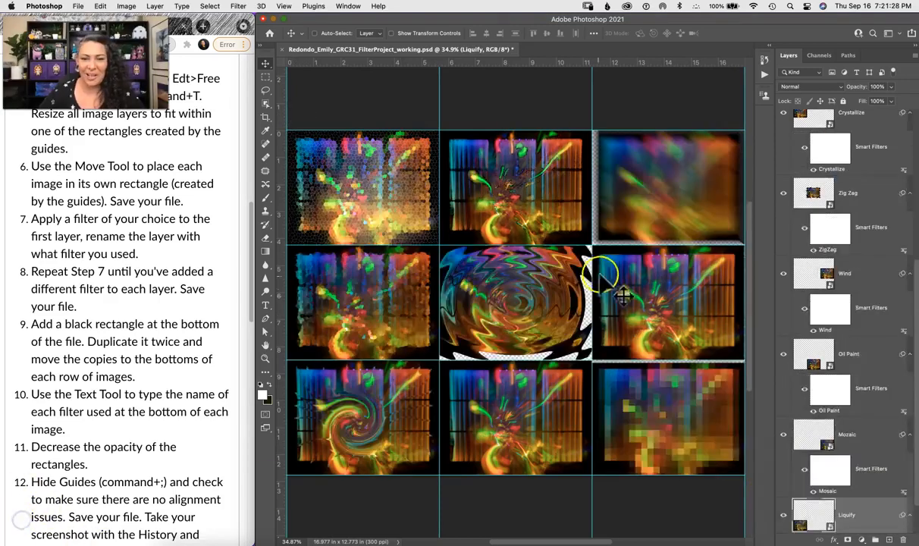
{"action": "left_click_drag", "start_coordinate": [611, 287], "coordinate": [626, 244]}
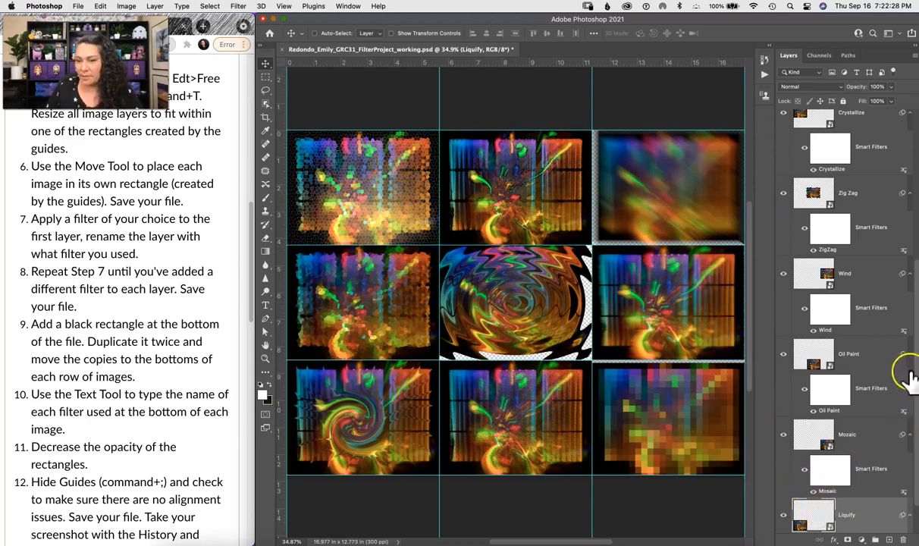
{"action": "scroll", "coordinate": [915, 343], "scroll_direction": "down", "scroll_amount": 2}
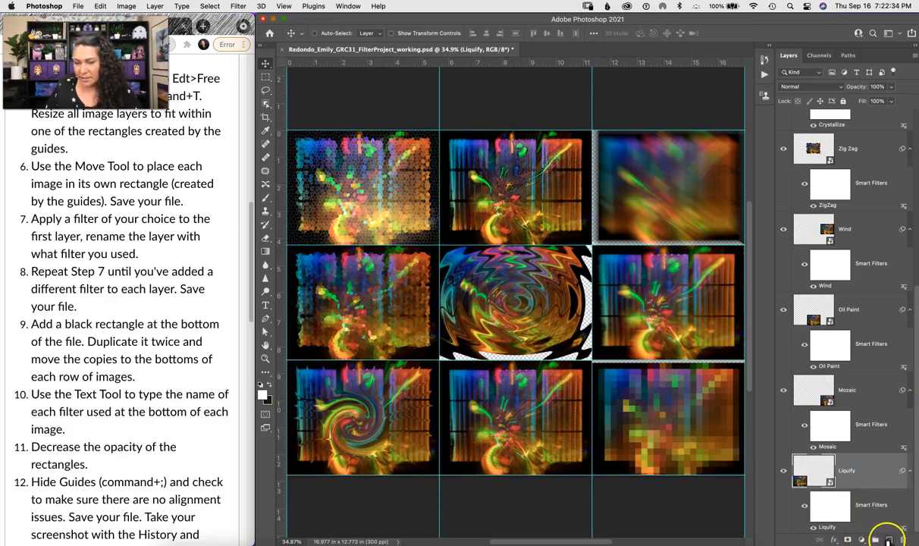
Add a new empty layer and move it below the Liquify layer to the bottom of the layer stack
{"action": "left_click", "coordinate": [889, 539]}
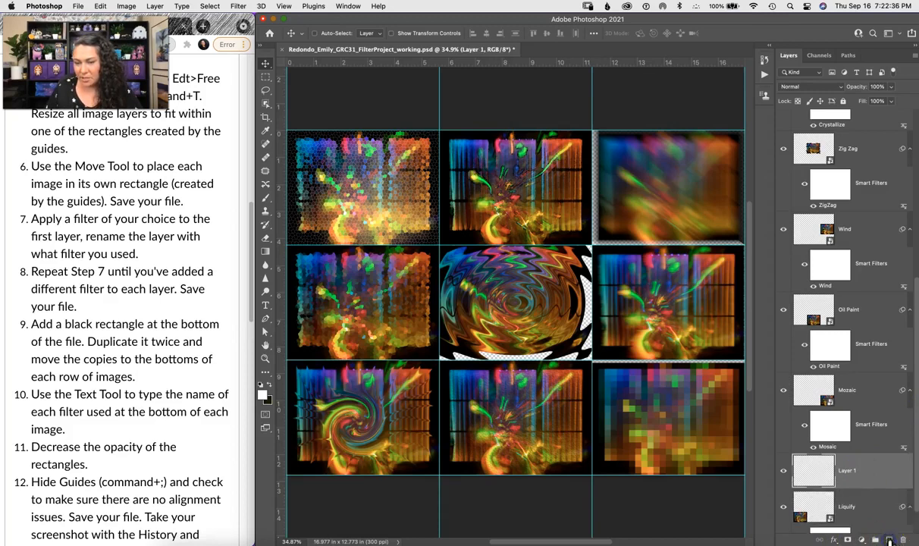
{"action": "left_click", "coordinate": [869, 469]}
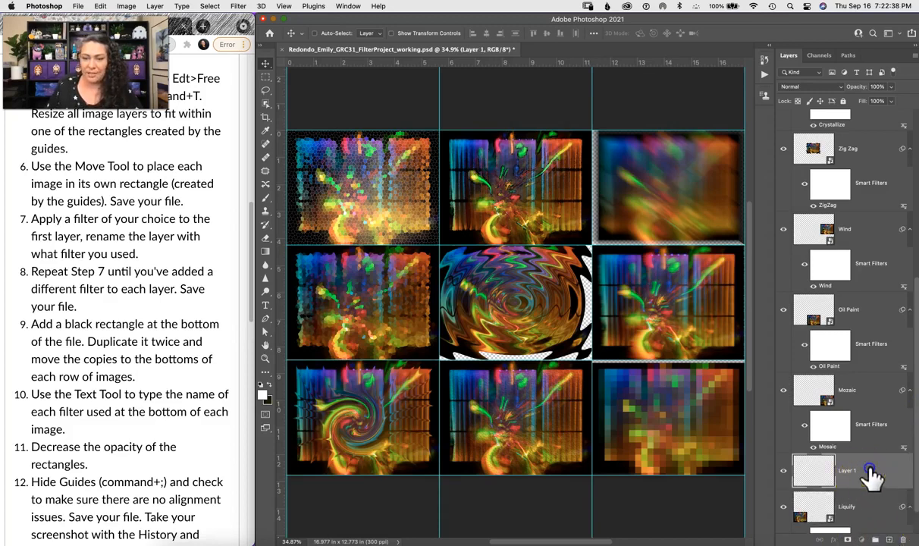
{"action": "left_click_drag", "start_coordinate": [869, 473], "coordinate": [862, 527]}
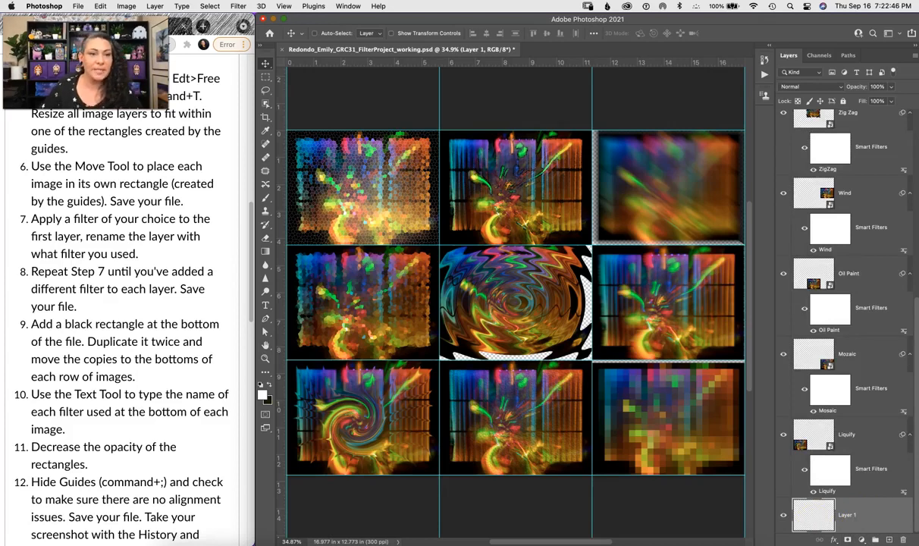
Fill the new bottom layer with solid black (000000) in Normal mode at 100% opacity
{"action": "left_click", "coordinate": [101, 6]}
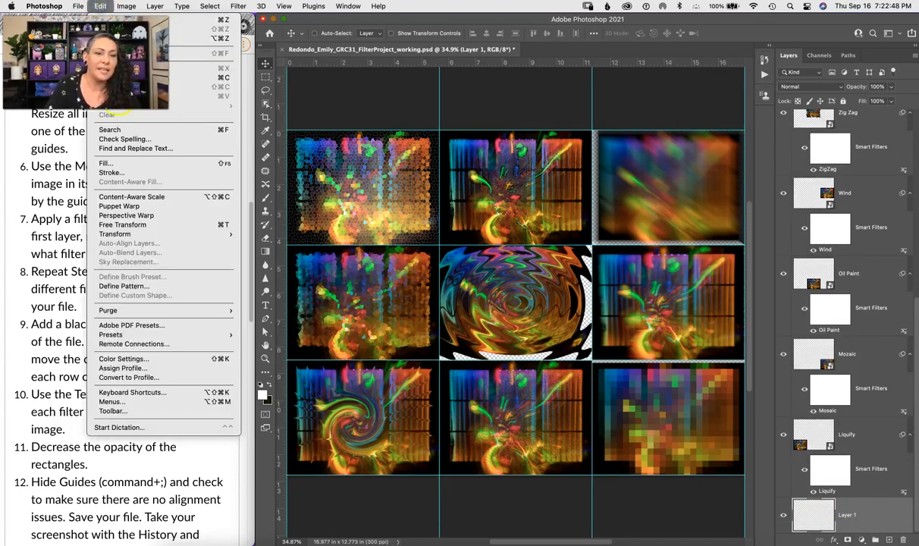
{"action": "left_click", "coordinate": [114, 164]}
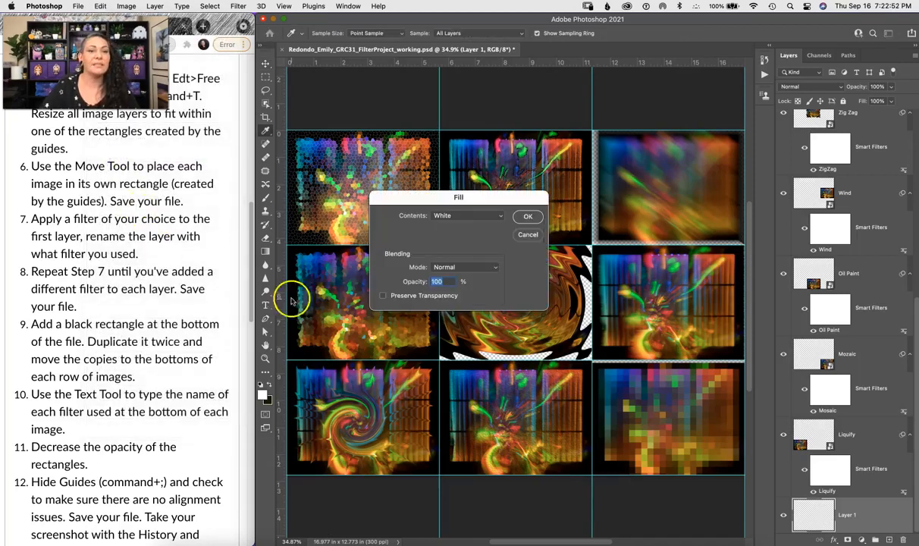
{"action": "left_click", "coordinate": [484, 216]}
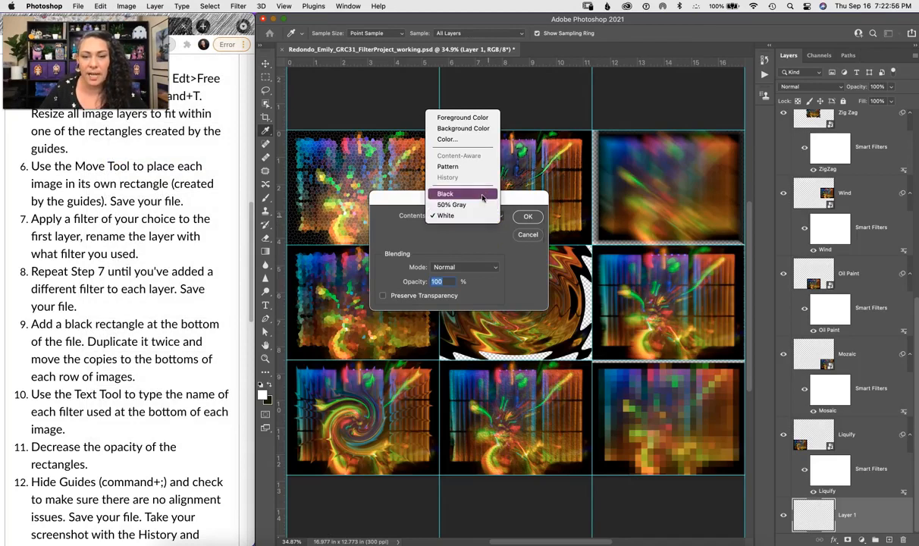
{"action": "left_click", "coordinate": [452, 141]}
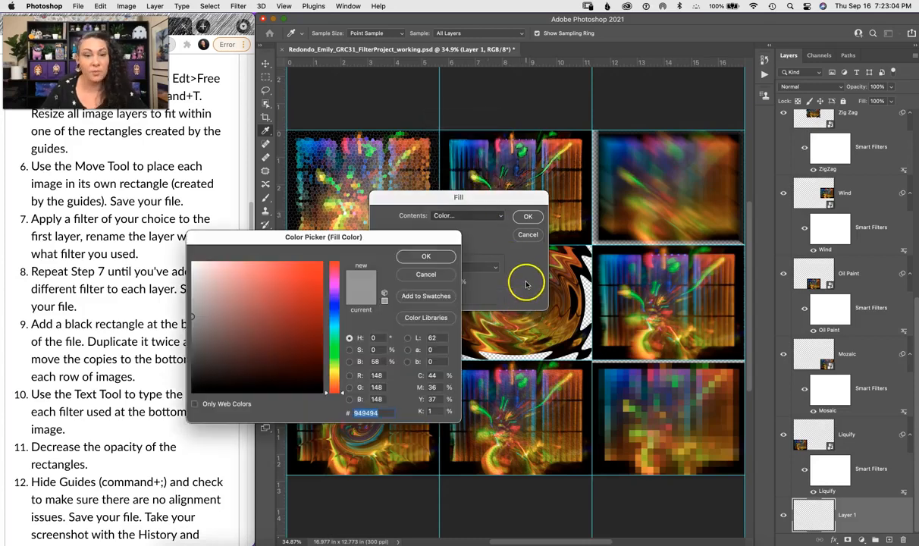
{"action": "left_click_drag", "start_coordinate": [207, 347], "coordinate": [181, 413]}
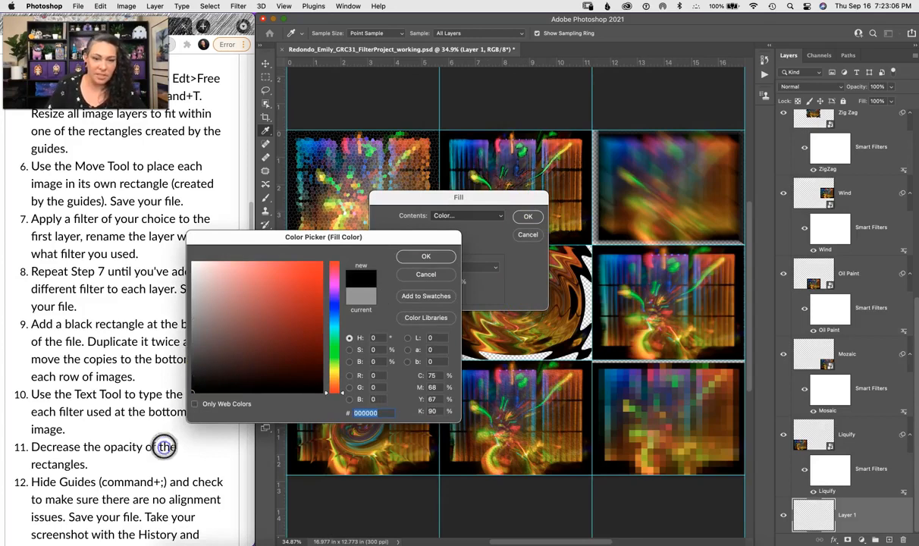
{"action": "left_click", "coordinate": [426, 256]}
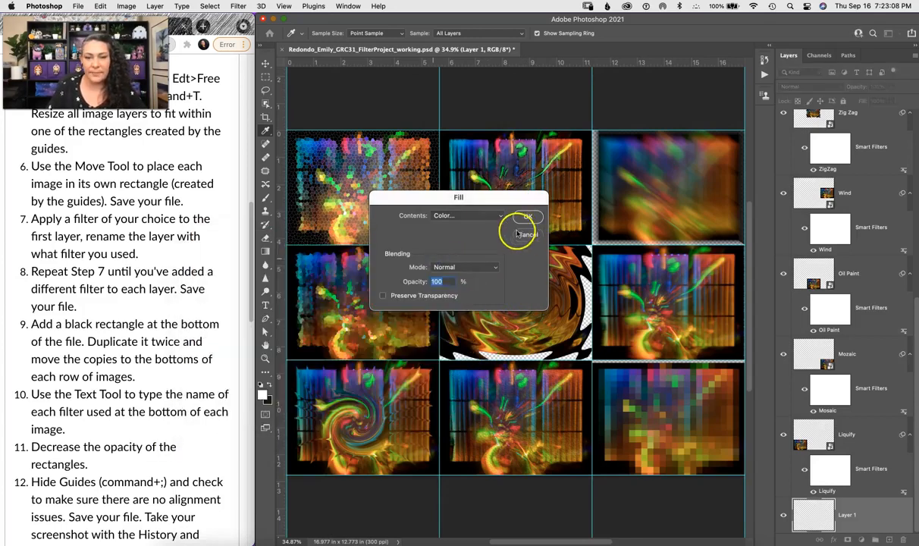
{"action": "left_click", "coordinate": [531, 218]}
{"action": "key", "text": "v"}
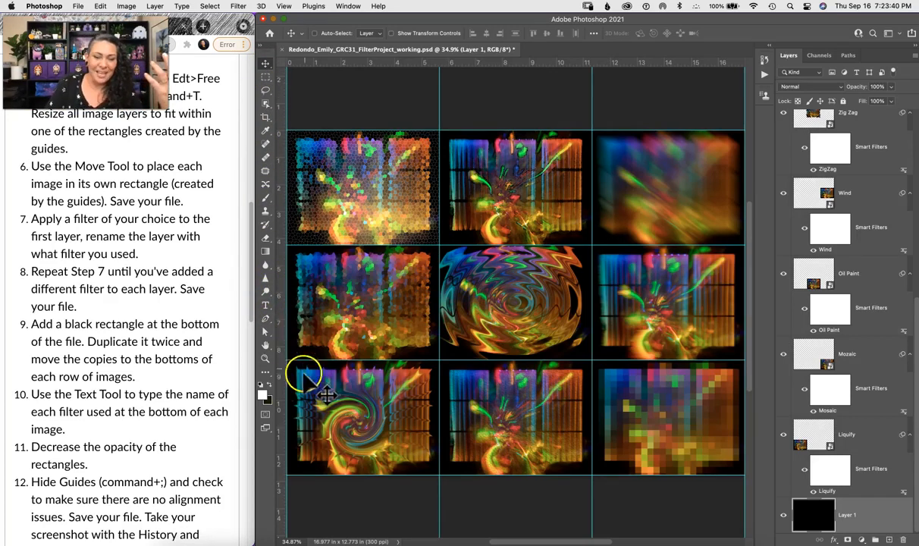
Draw a full-width rectangle shape, about 16.98 in by 1 in, along the bottom edge of the bottom image row
{"action": "left_click", "coordinate": [265, 375]}
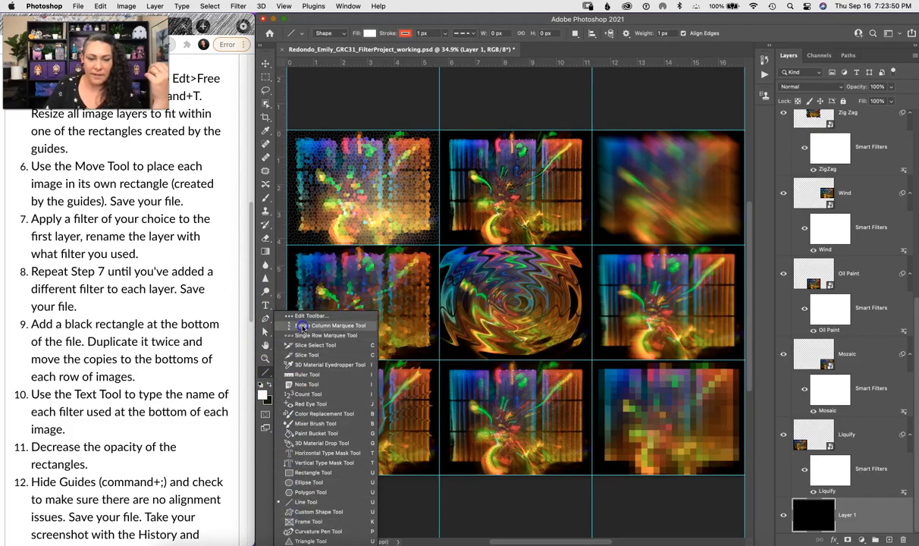
{"action": "left_click", "coordinate": [334, 472]}
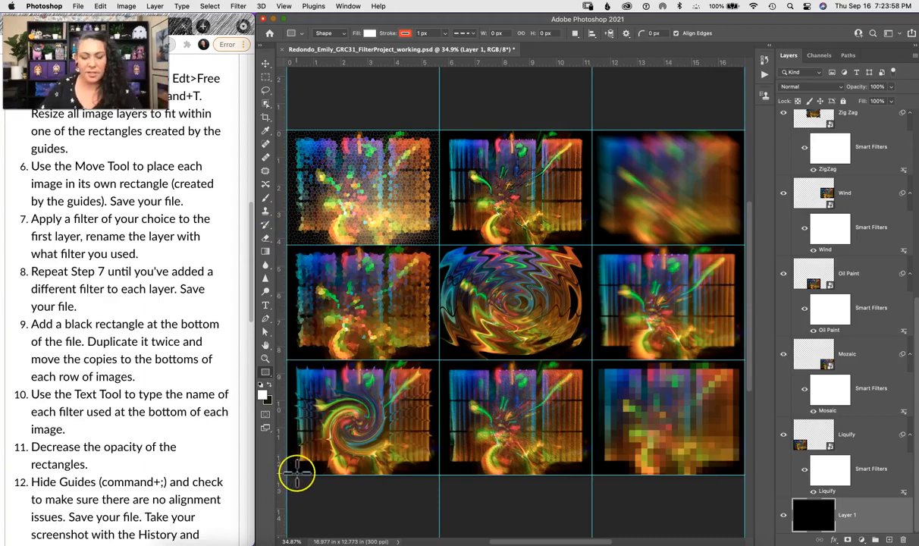
{"action": "key", "text": "super+minus"}
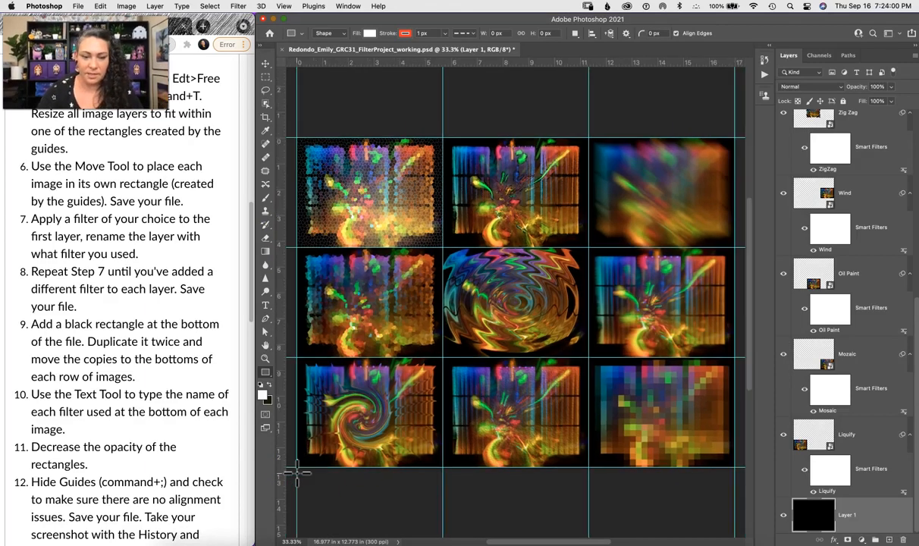
{"action": "left_click_drag", "start_coordinate": [304, 416], "coordinate": [739, 443]}
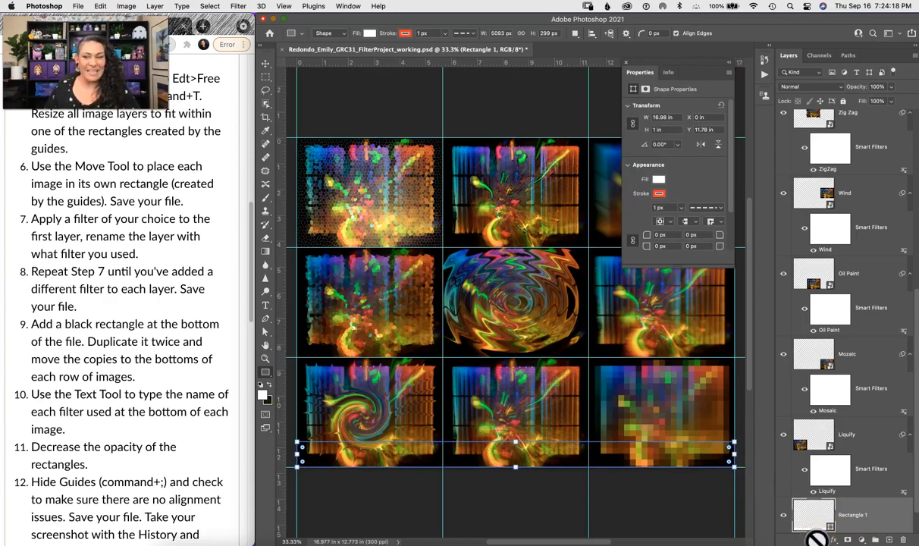
Move the rectangle shape layer to the top of the layer stack, above the Stained Glass layer
{"action": "mouse_move", "coordinate": [815, 536]}
{"action": "left_mouse_down"}
{"action": "mouse_move", "coordinate": [785, 497]}
{"action": "mouse_move", "coordinate": [792, 432]}
{"action": "mouse_move", "coordinate": [820, 342]}
{"action": "mouse_move", "coordinate": [758, 82]}
{"action": "mouse_move", "coordinate": [843, 470]}
{"action": "left_mouse_up"}
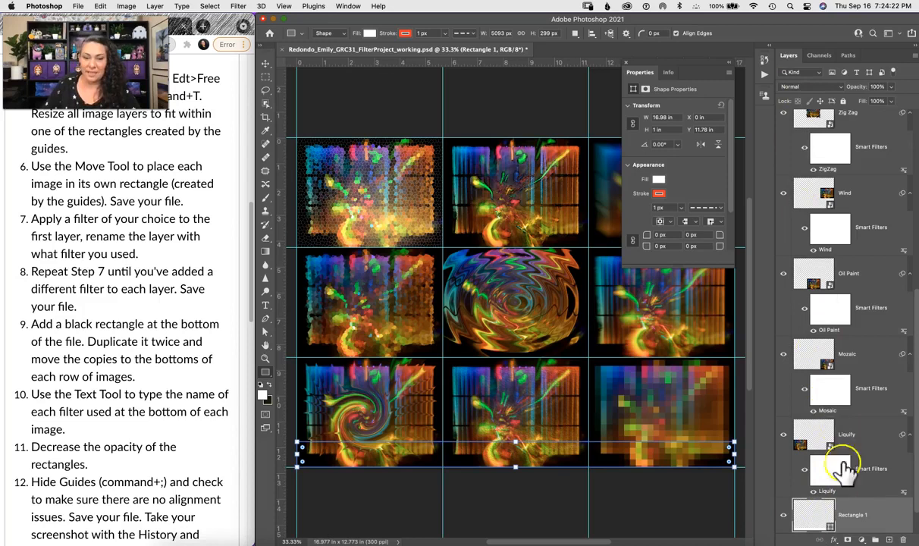
{"action": "left_click", "coordinate": [869, 515]}
{"action": "left_click_drag", "start_coordinate": [869, 515], "coordinate": [840, 113]}
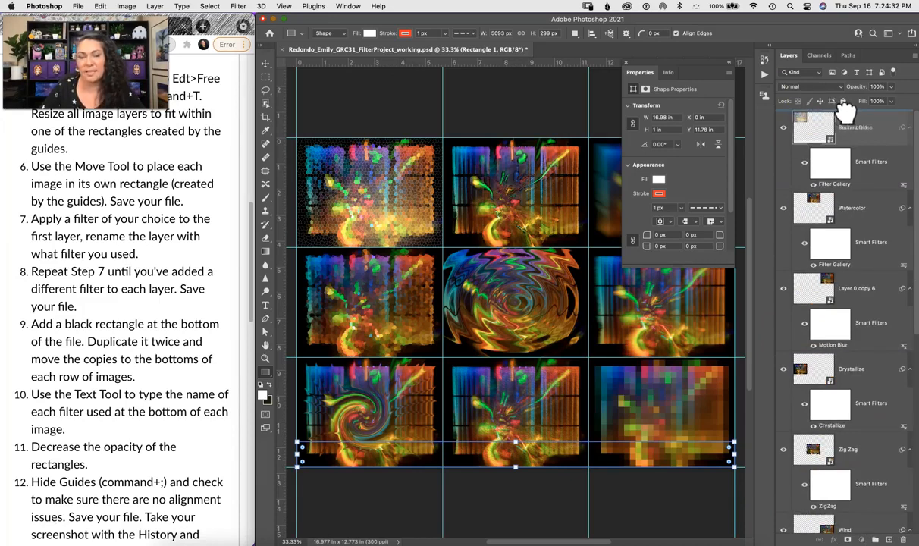
{"action": "left_click_drag", "start_coordinate": [846, 111], "coordinate": [846, 114]}
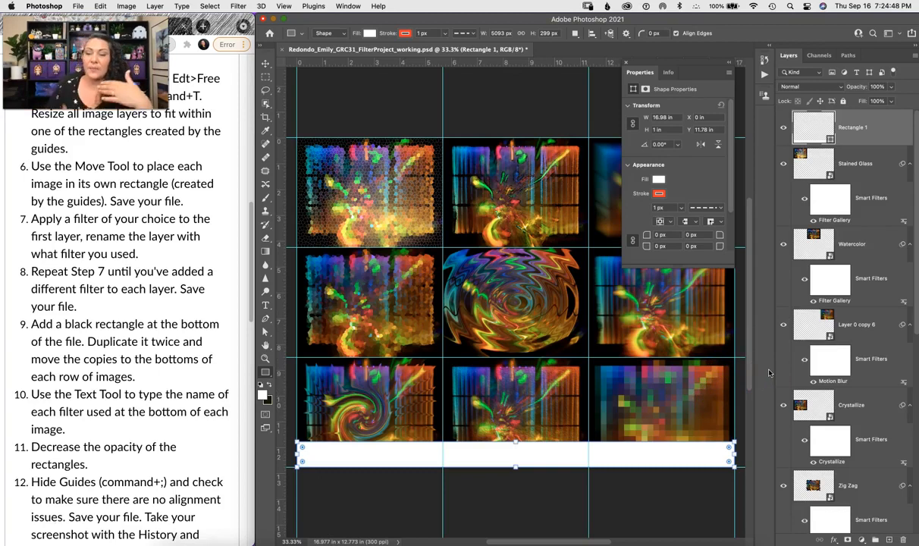
Set the rectangle's fill to black (000000) and remove its stroke
{"action": "left_click", "coordinate": [368, 33]}
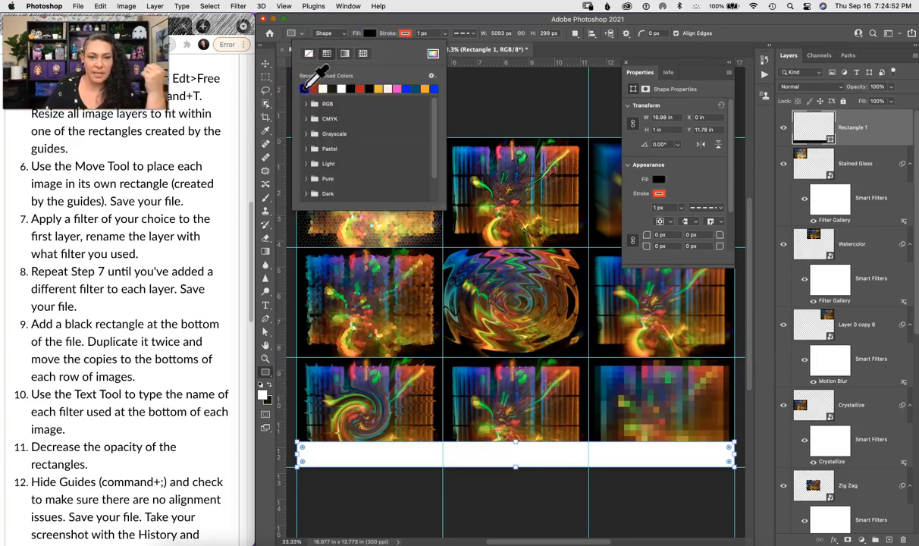
{"action": "left_click", "coordinate": [305, 88]}
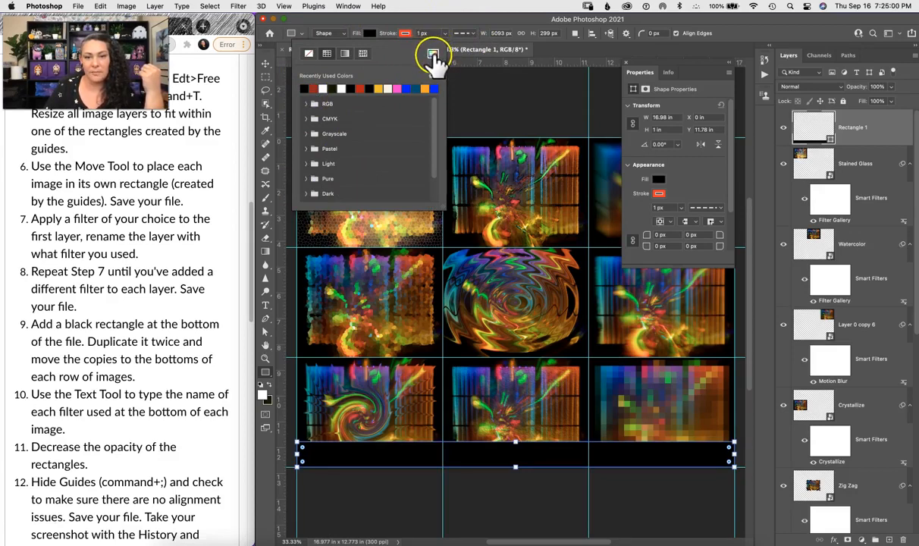
{"action": "left_click", "coordinate": [433, 54]}
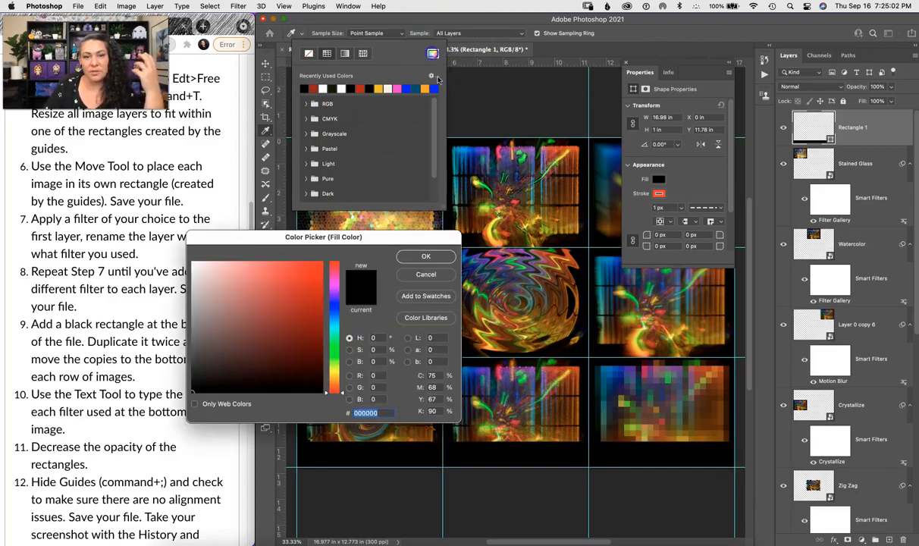
{"action": "left_click", "coordinate": [426, 256]}
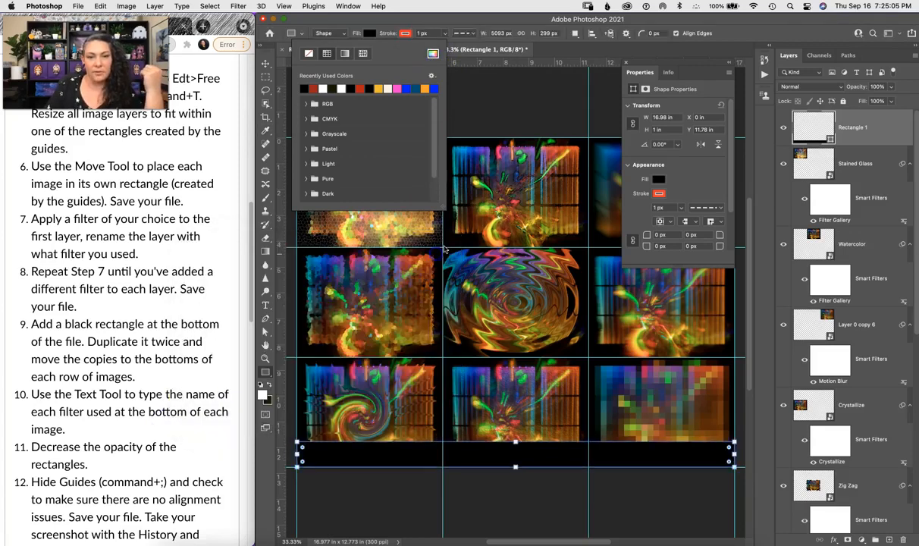
{"action": "left_click", "coordinate": [407, 33]}
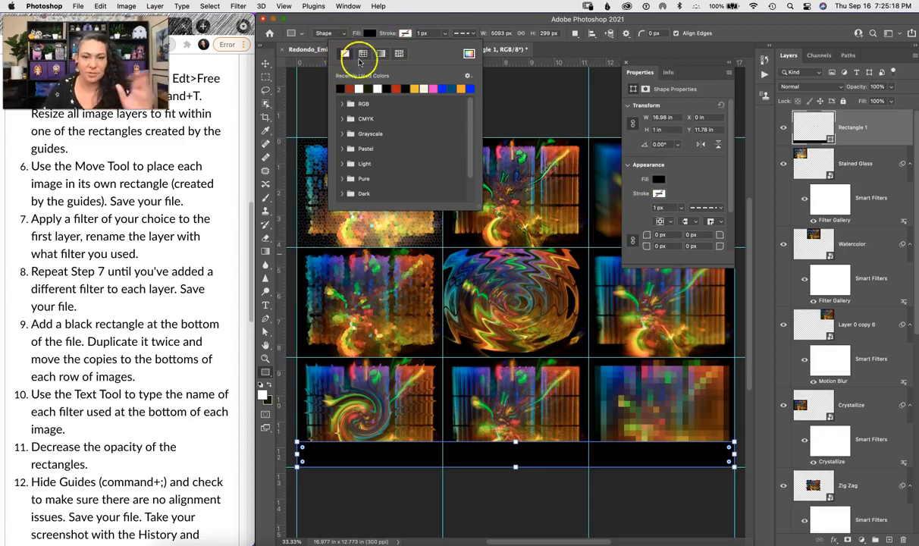
{"action": "left_click", "coordinate": [442, 22]}
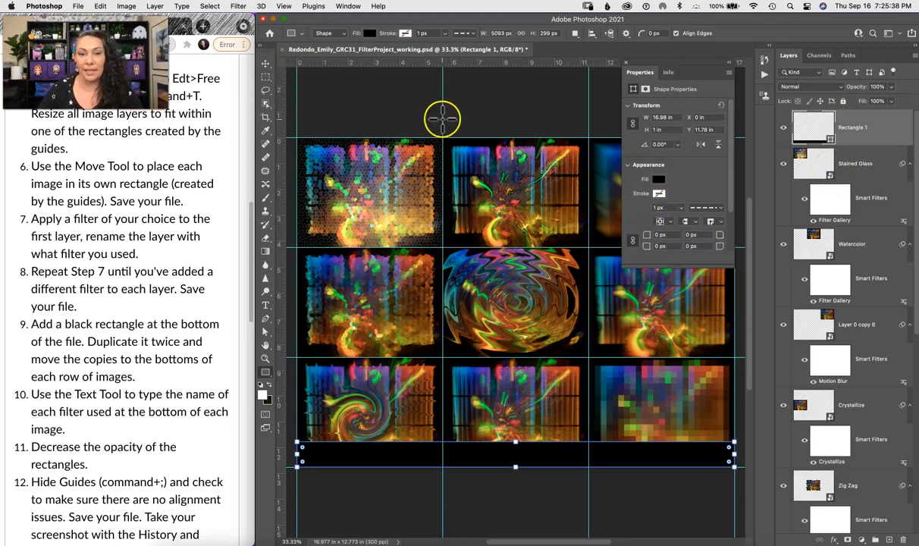
Duplicate the black rectangle twice, placing the copies along the bottoms of the middle and top image rows
{"action": "left_click", "coordinate": [265, 64]}
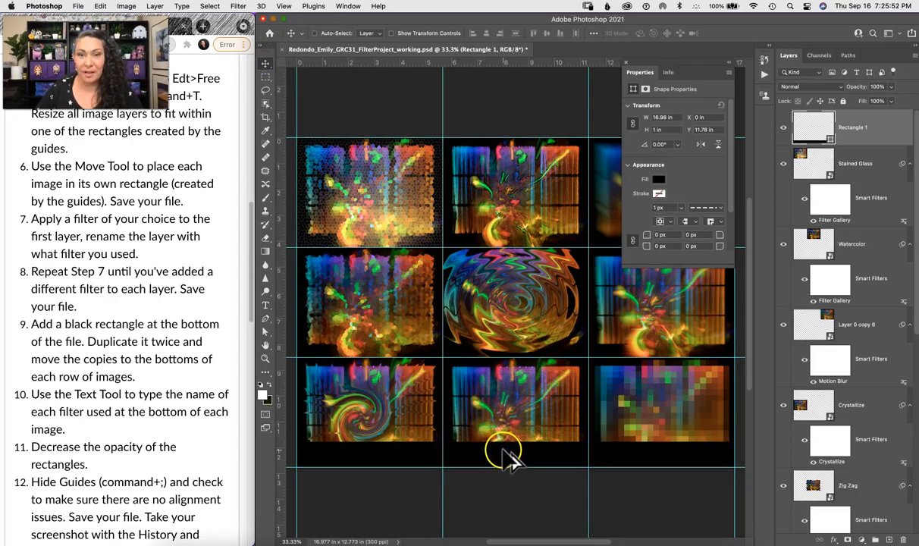
{"action": "left_click_drag", "start_coordinate": [528, 448], "coordinate": [528, 347]}
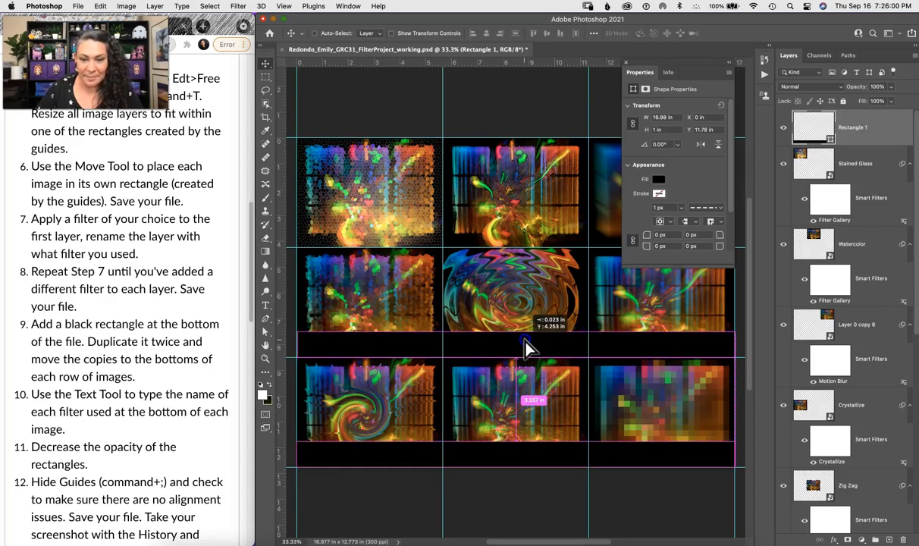
{"action": "left_click_drag", "start_coordinate": [528, 347], "coordinate": [535, 352]}
{"action": "left_click", "coordinate": [523, 347]}
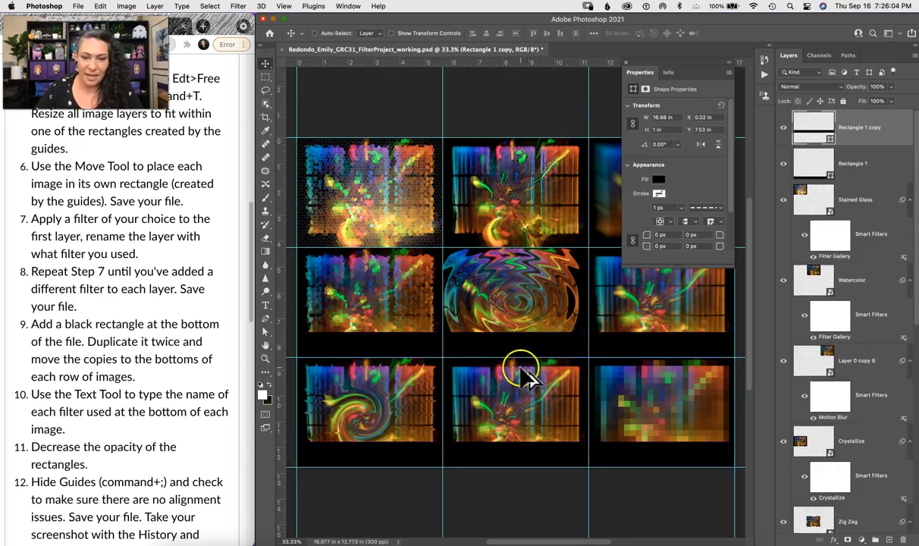
{"action": "left_click_drag", "start_coordinate": [518, 350], "coordinate": [515, 234]}
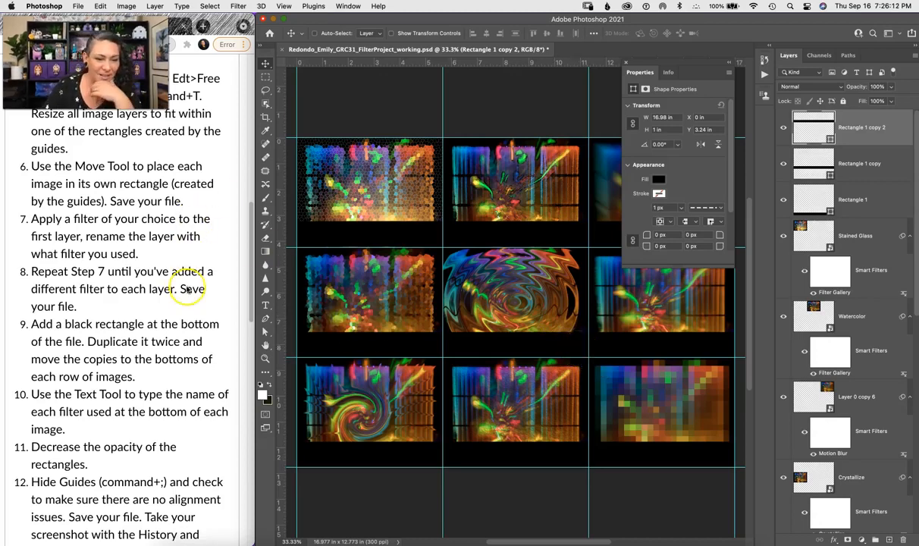
Review assignment steps 9 to 13 in Chrome, return to Photoshop and activate the Type tool
{"action": "left_click", "coordinate": [248, 218]}
{"action": "left_click_drag", "start_coordinate": [248, 218], "coordinate": [248, 261]}
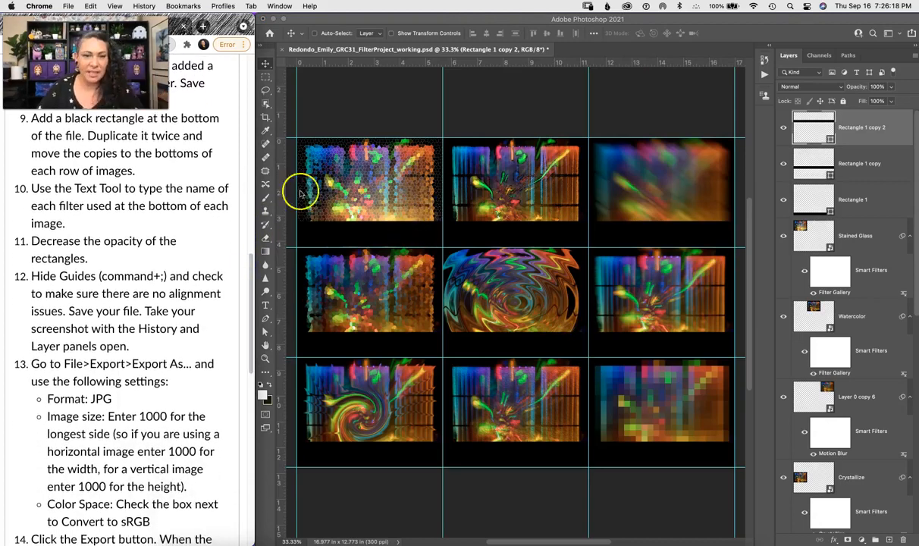
{"action": "left_click", "coordinate": [265, 305]}
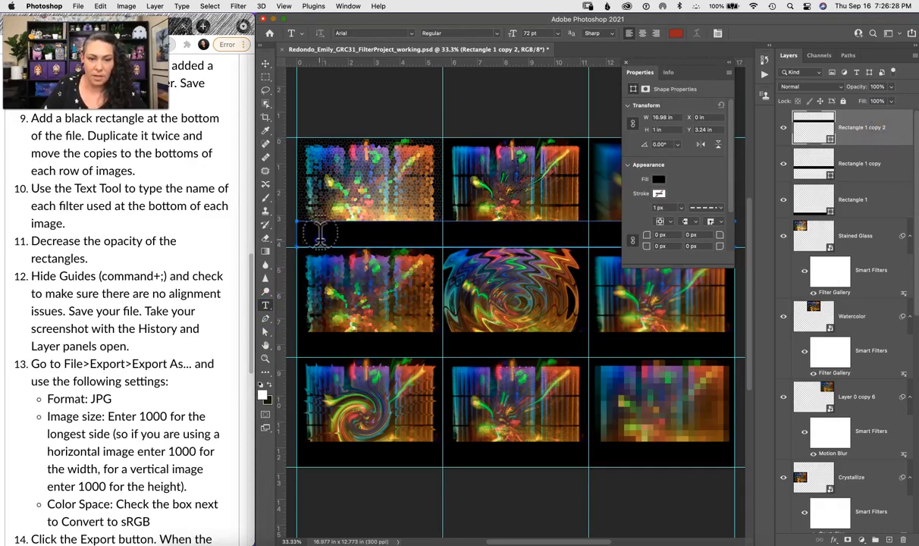
{"action": "left_click", "coordinate": [320, 232]}
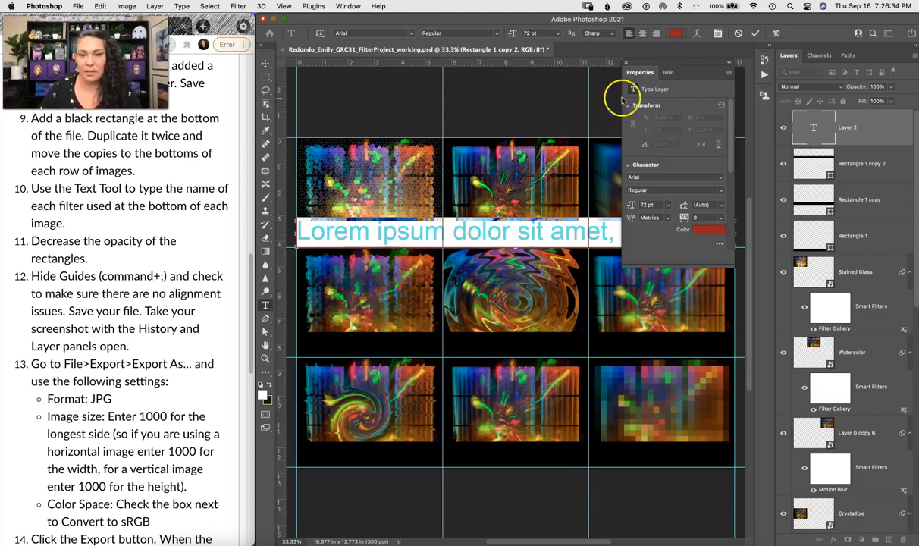
{"action": "left_click", "coordinate": [754, 33]}
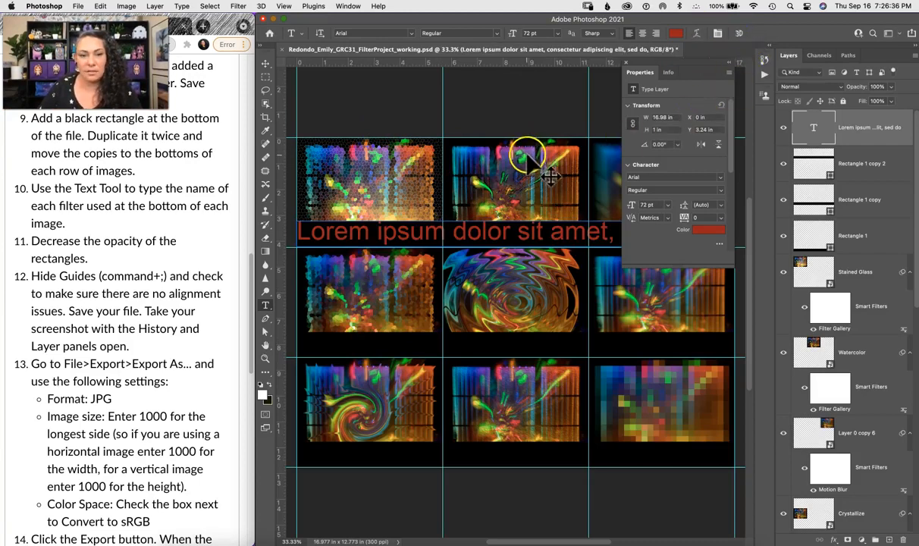
{"action": "key", "text": "Delete"}
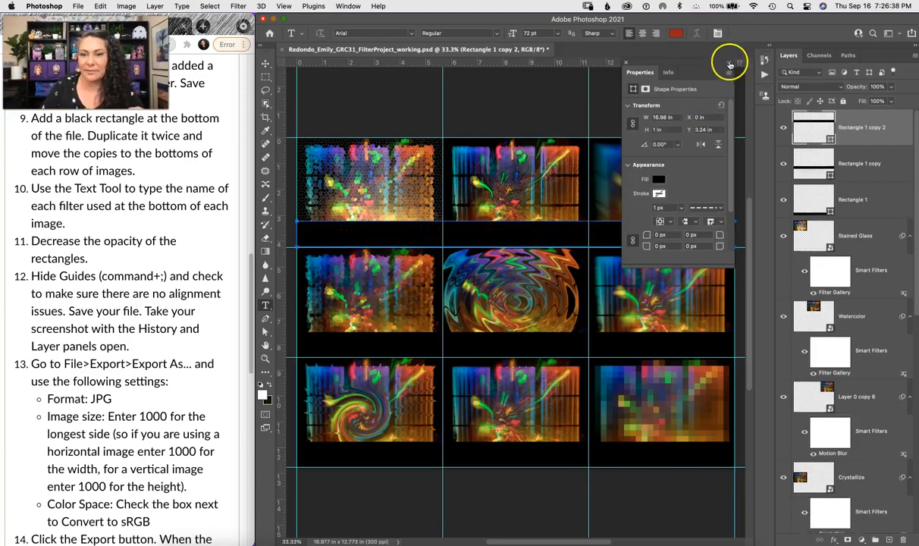
Collapse the shape properties and add the text "Stained Glass" over the first image in the top row
{"action": "left_click", "coordinate": [728, 64]}
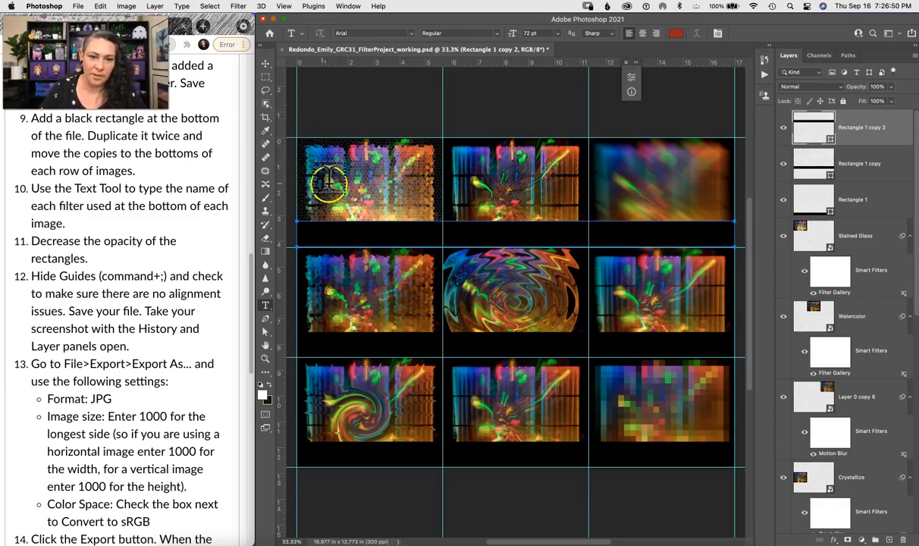
{"action": "left_click", "coordinate": [322, 197]}
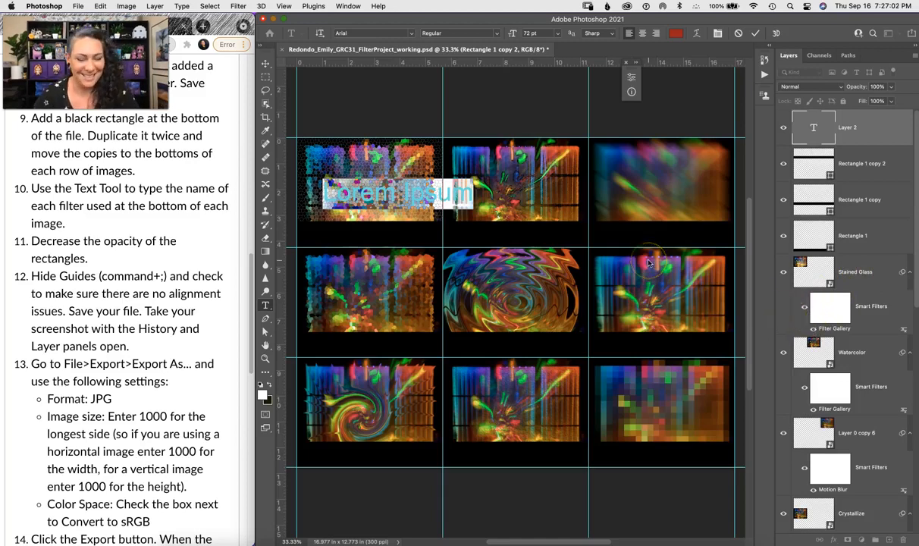
{"action": "key", "text": "BackSpace"}
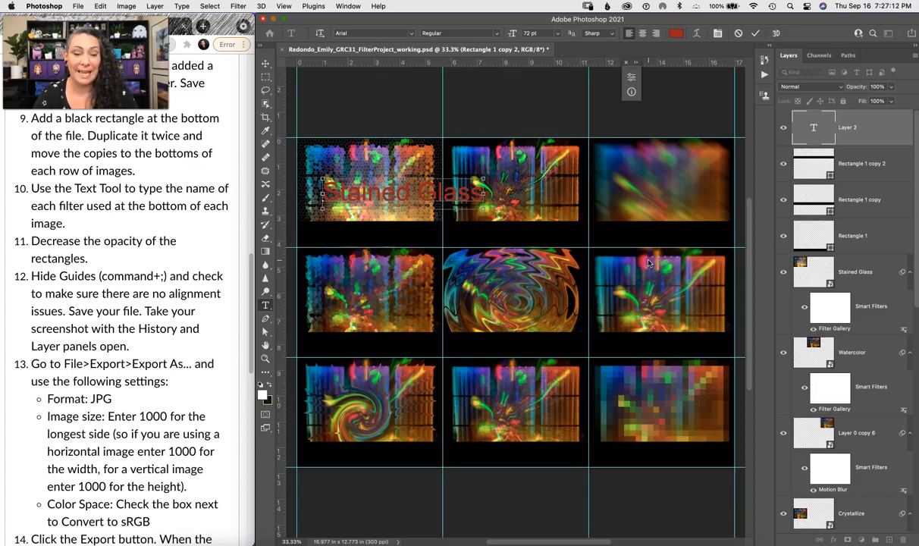
Set the color of the entire "Stained Glass" text to white (ffffff)
{"action": "key", "text": "super+a"}
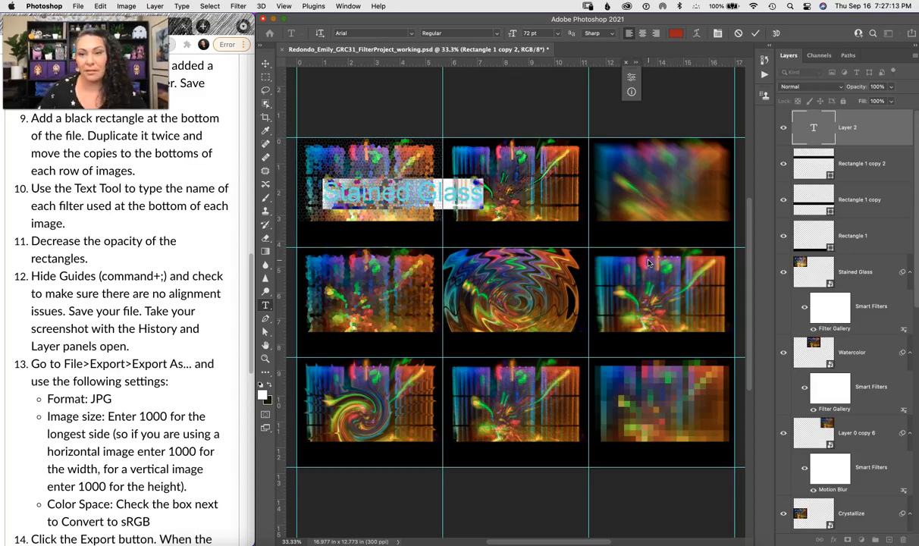
{"action": "left_click", "coordinate": [675, 34]}
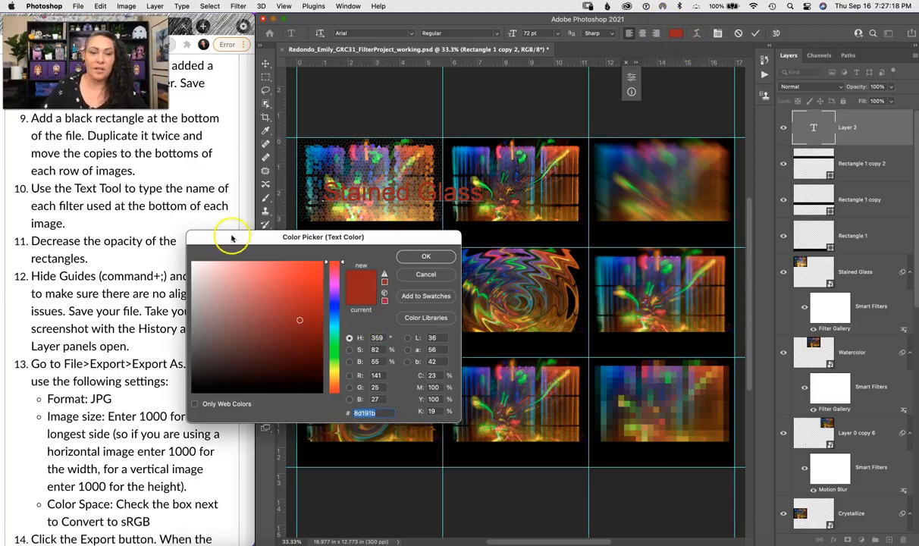
{"action": "left_click_drag", "start_coordinate": [205, 281], "coordinate": [186, 259]}
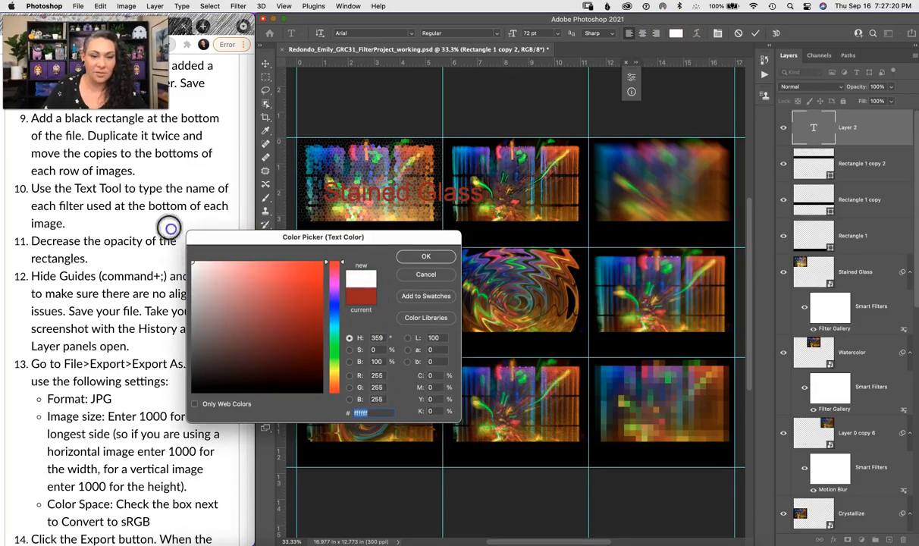
{"action": "left_click", "coordinate": [424, 256]}
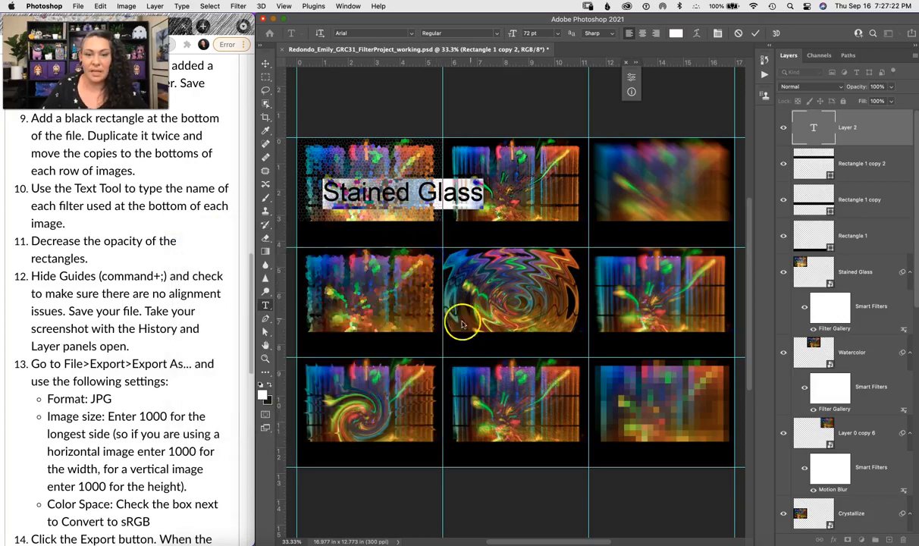
Change the font of the "Stained Glass" text to Impact
{"action": "left_click", "coordinate": [413, 34]}
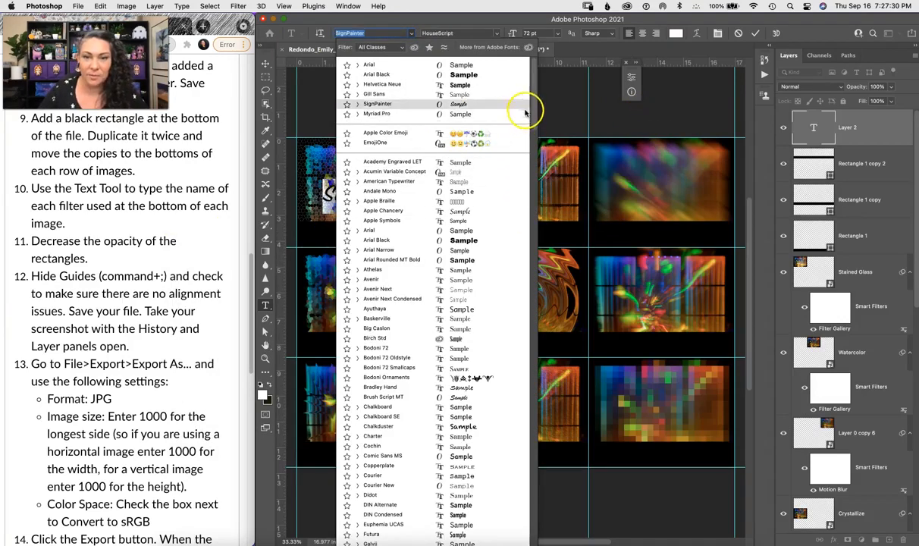
{"action": "left_click_drag", "start_coordinate": [532, 109], "coordinate": [536, 174]}
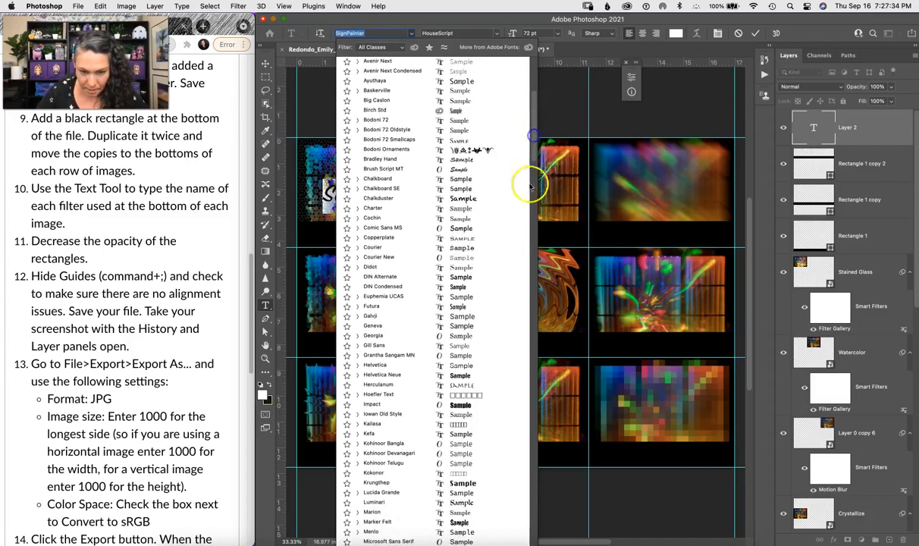
{"action": "left_click", "coordinate": [458, 404]}
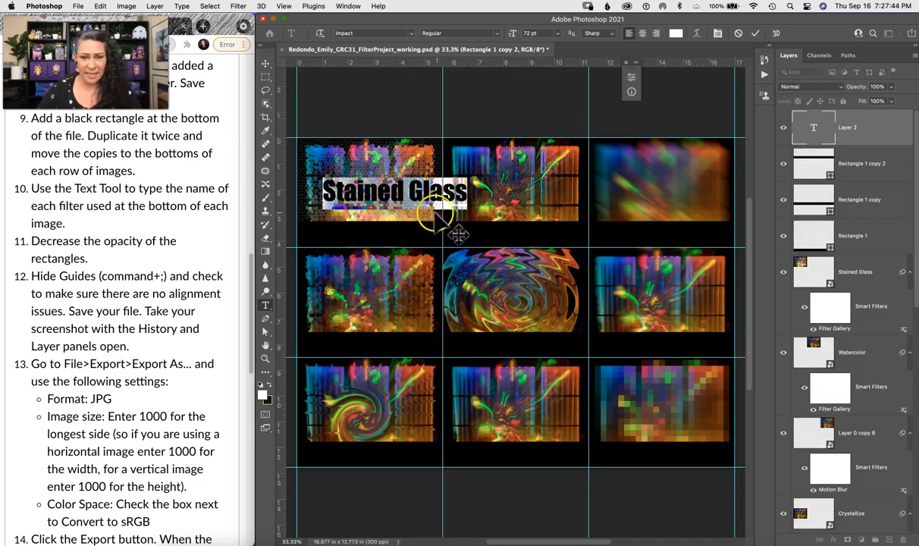
Try font sizes of 60 pt and 48 pt on the "Stained Glass" text, and set it to 50 pt
{"action": "left_click", "coordinate": [558, 36]}
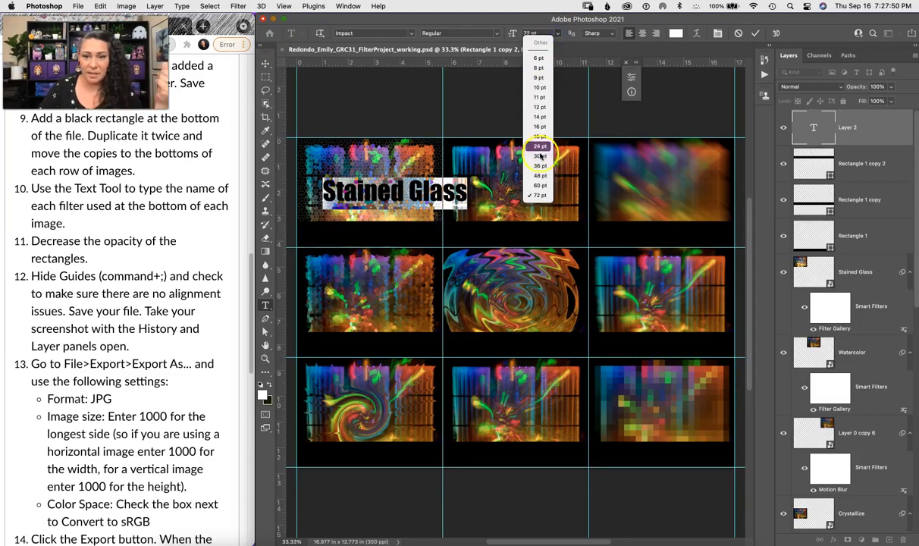
{"action": "left_click", "coordinate": [542, 181]}
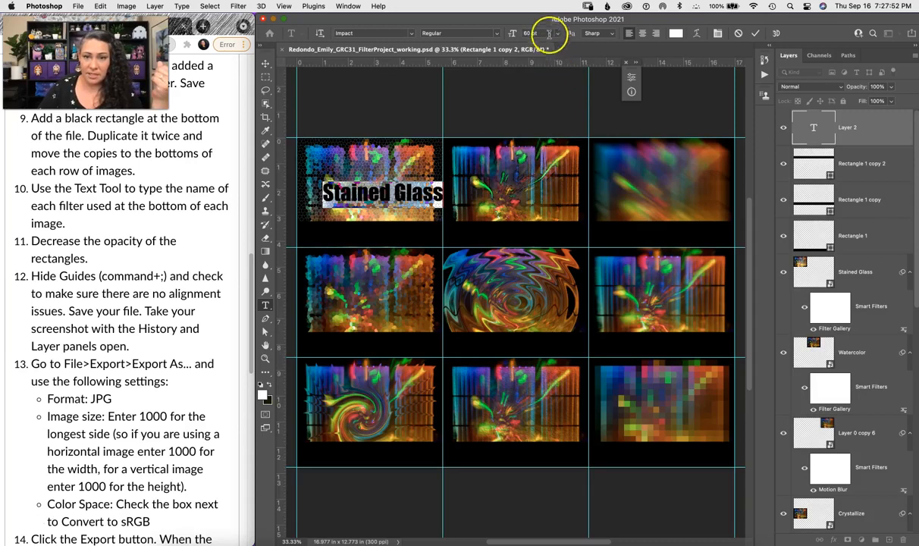
{"action": "left_click", "coordinate": [557, 33]}
{"action": "left_click", "coordinate": [540, 175]}
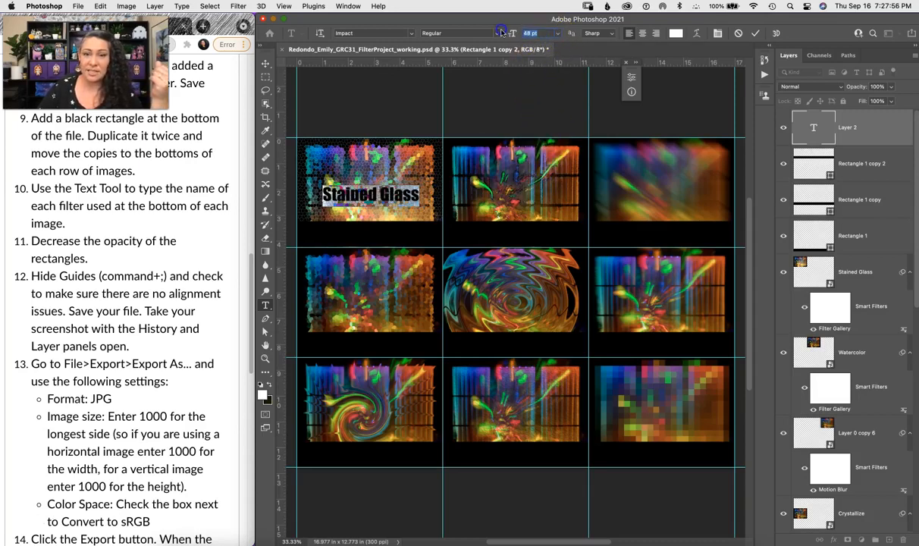
{"action": "type", "text": "50"}
{"action": "key", "text": "Return"}
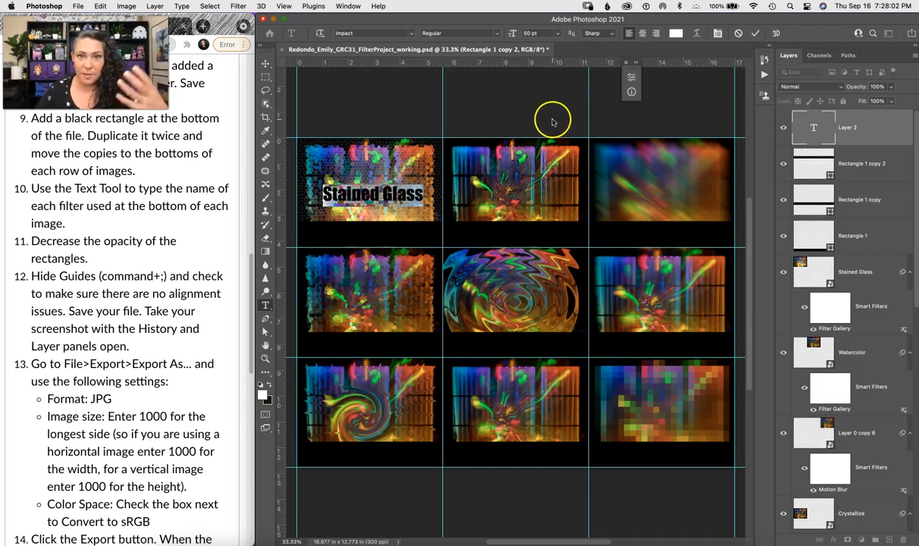
Move the "Stained Glass" label down onto the black bar beneath the first image in the top row
{"action": "left_click", "coordinate": [265, 63]}
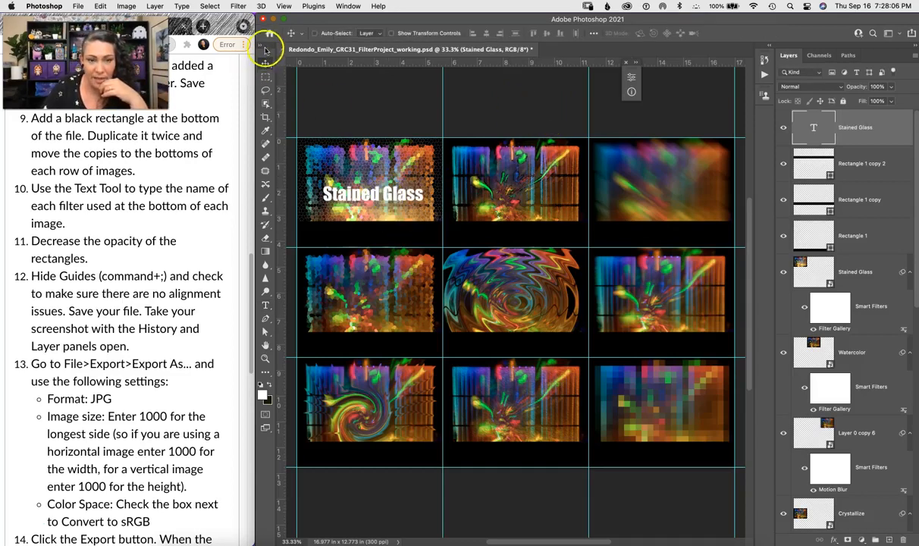
{"action": "left_click_drag", "start_coordinate": [405, 221], "coordinate": [385, 231]}
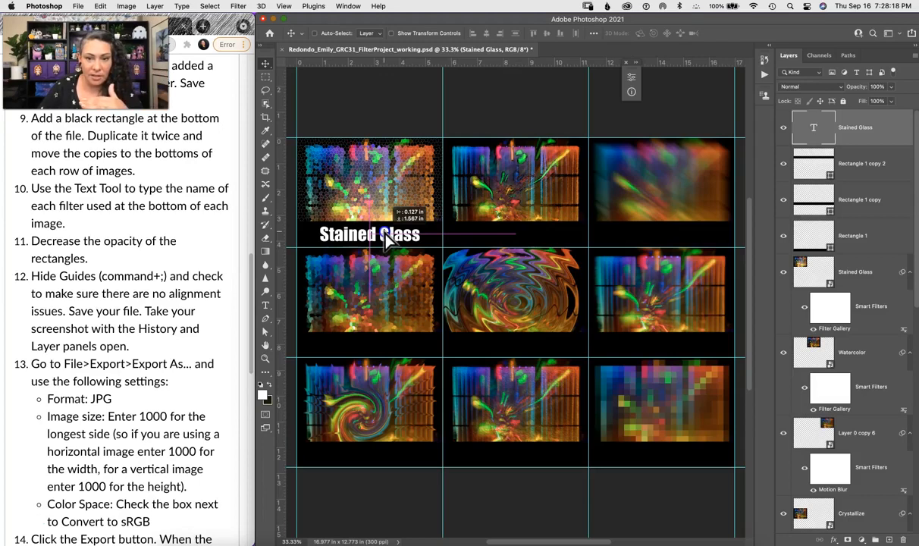
{"action": "left_click_drag", "start_coordinate": [384, 231], "coordinate": [384, 231]}
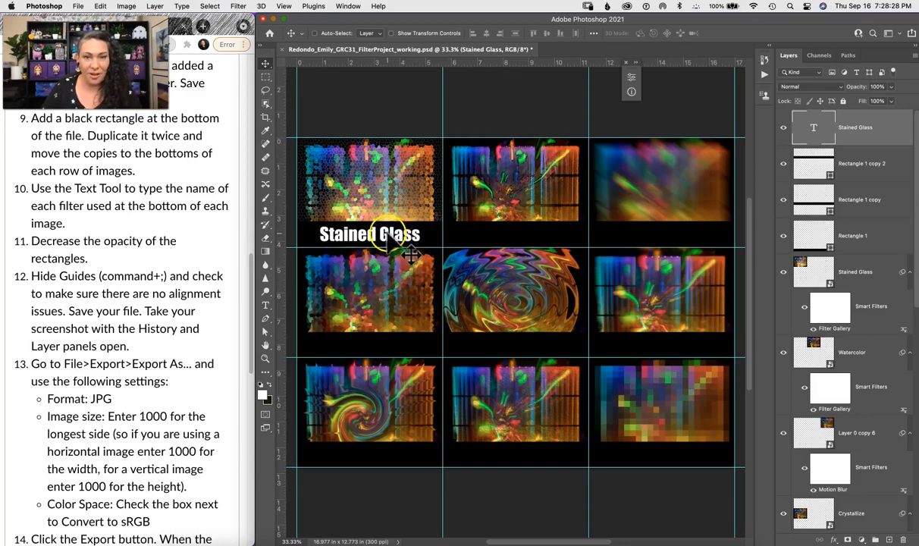
Duplicate the "Stained Glass" label beneath the middle image of the top row and change the copy's text to "Watercolor"
{"action": "left_click_drag", "start_coordinate": [369, 235], "coordinate": [507, 235]}
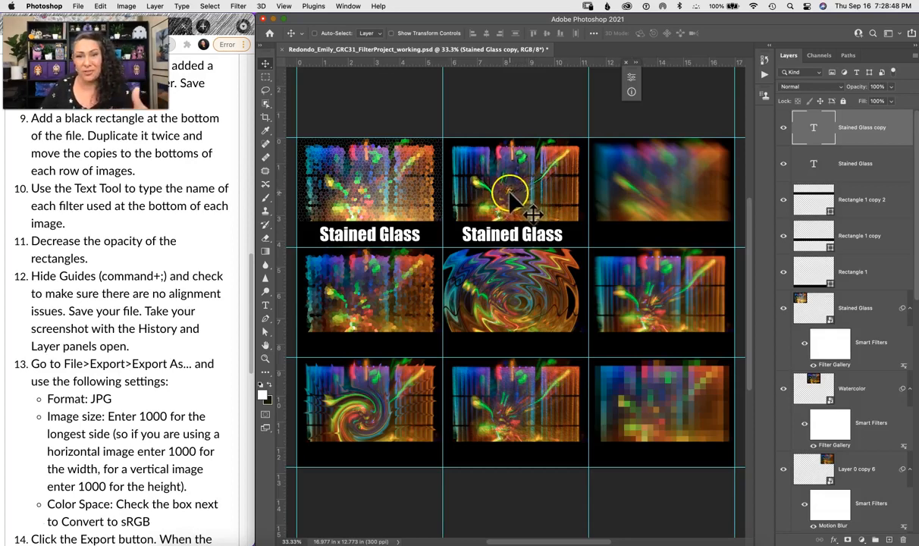
{"action": "right_click", "coordinate": [510, 183]}
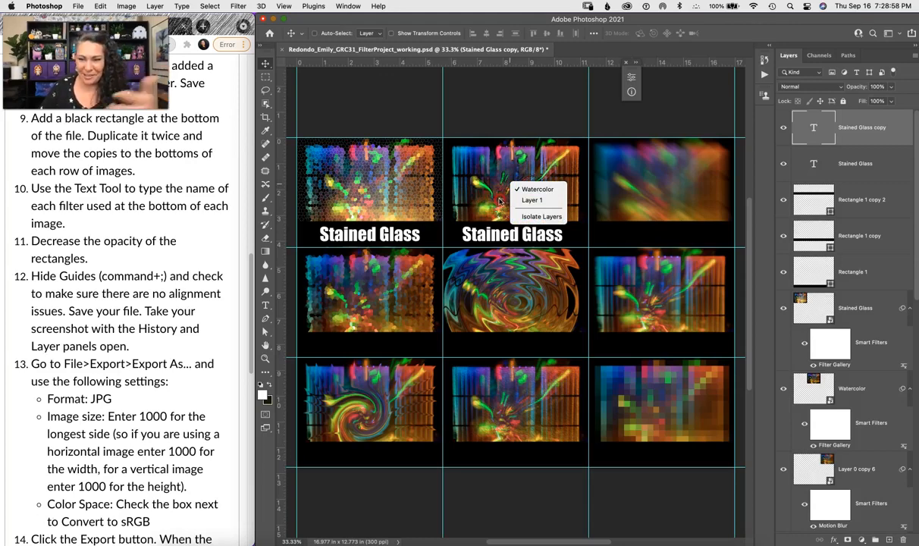
{"action": "key", "text": "Escape"}
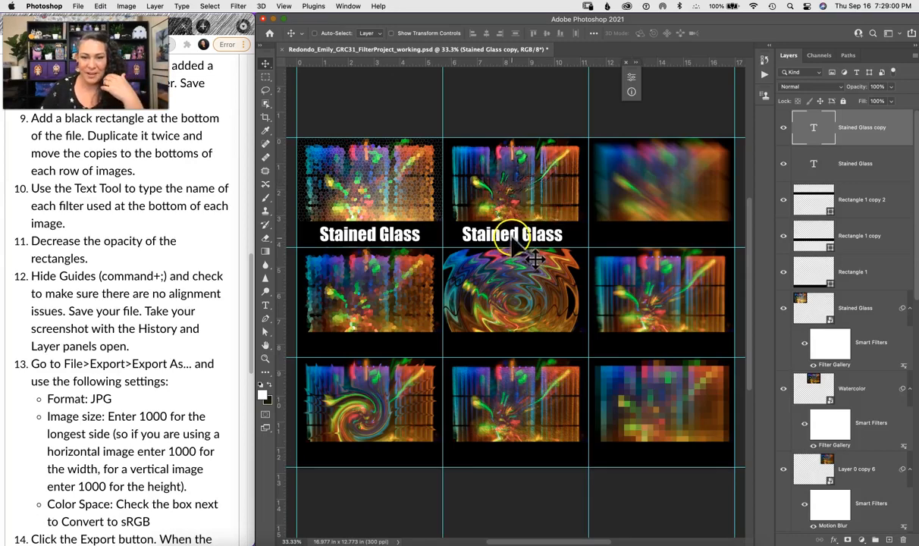
{"action": "double_click", "coordinate": [496, 234]}
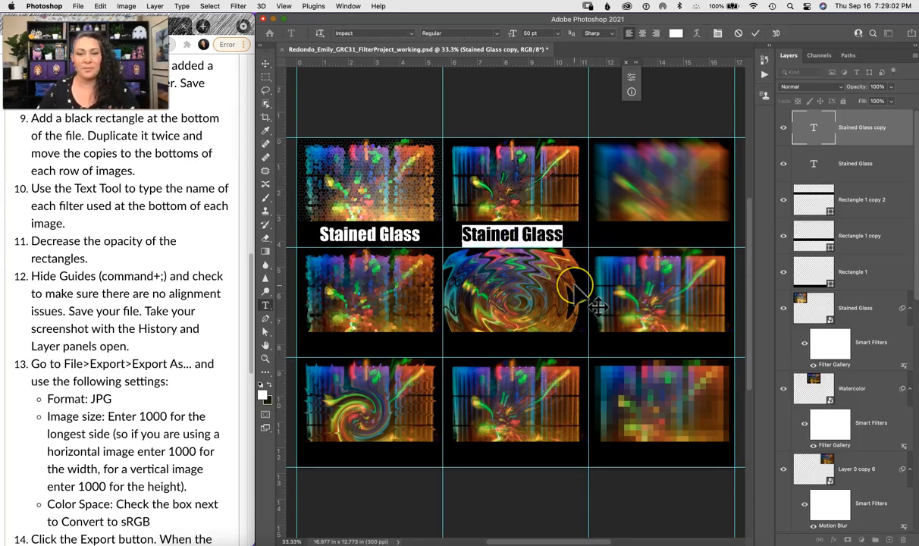
{"action": "type", "text": "Watercolor"}
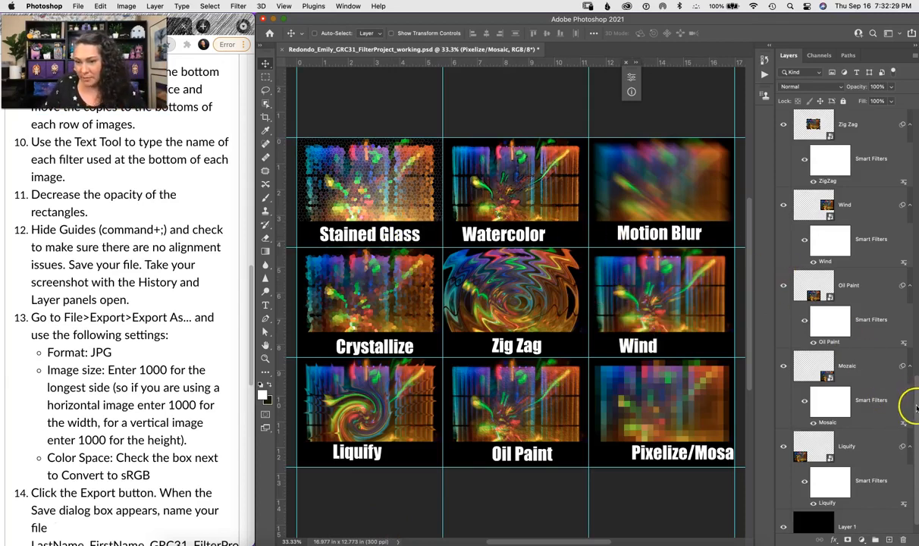
Try left and right alignment on the Stained Glass, Crystallize and Liquify text layers, and align them by their horizontal centers
{"action": "left_click_drag", "start_coordinate": [915, 406], "coordinate": [914, 95]}
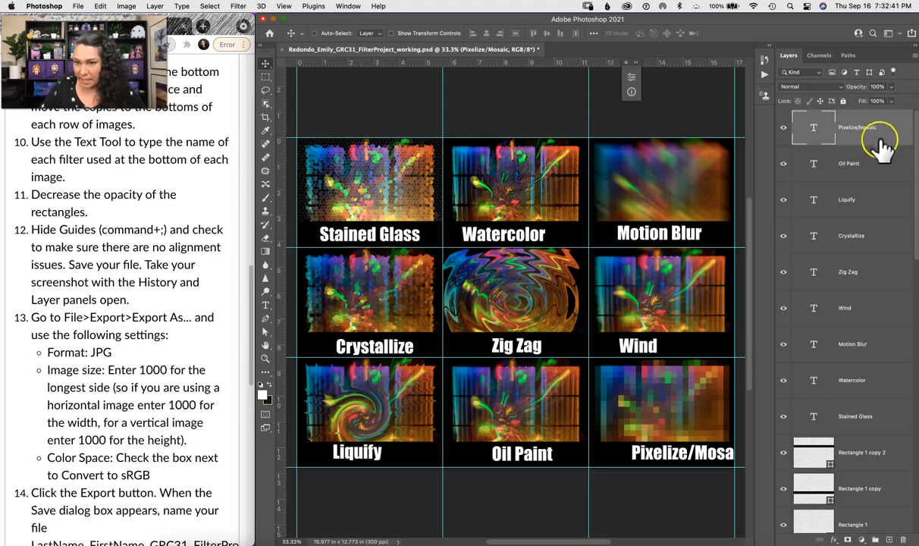
{"action": "left_click", "coordinate": [871, 416]}
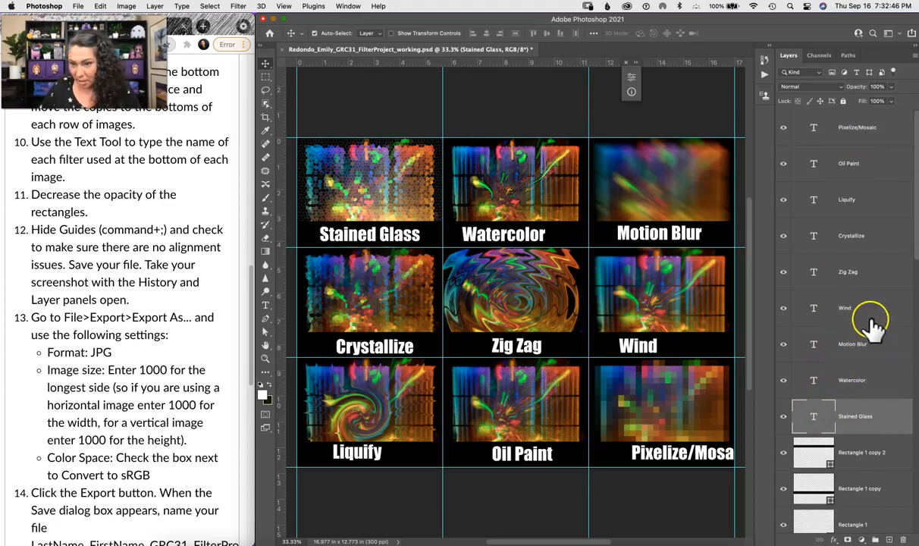
{"action": "left_click", "coordinate": [879, 236], "text": "super"}
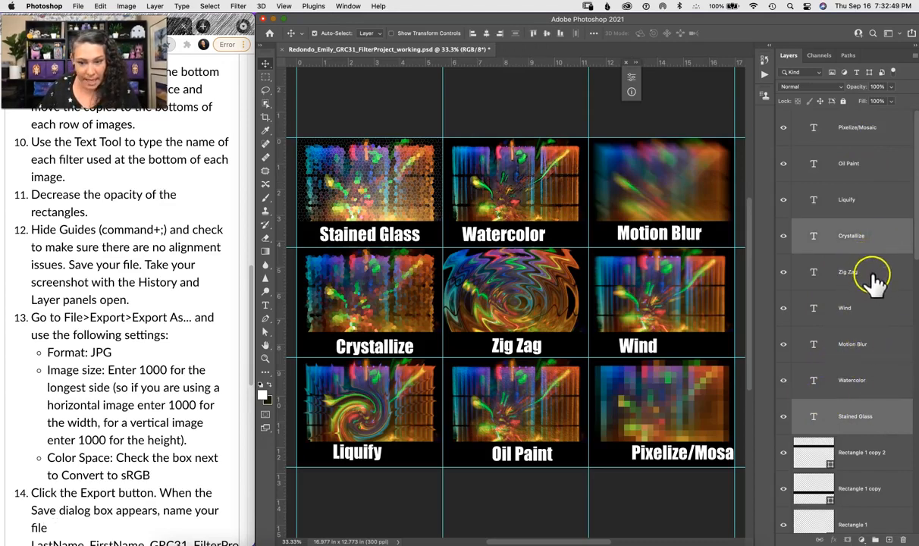
{"action": "left_click", "coordinate": [870, 204], "text": "super"}
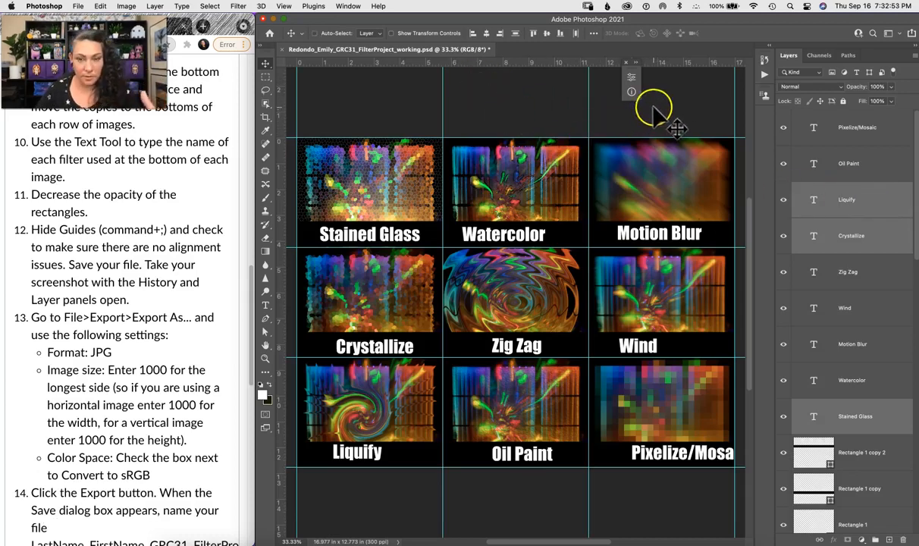
{"action": "left_click", "coordinate": [471, 34]}
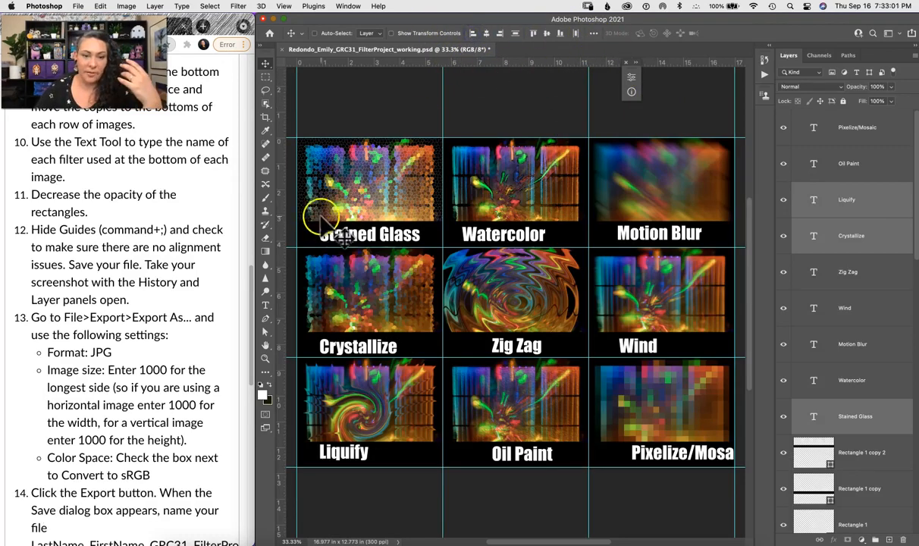
{"action": "left_click", "coordinate": [485, 35]}
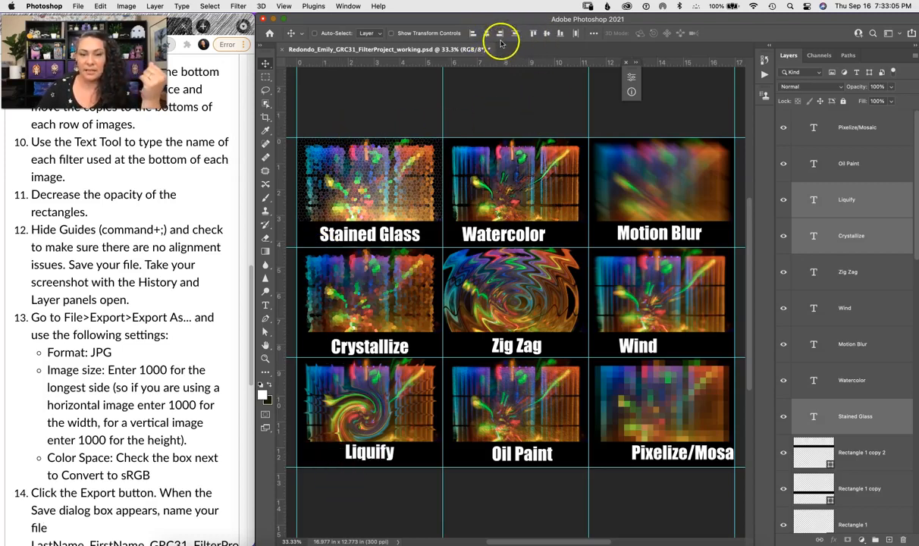
{"action": "left_click", "coordinate": [500, 34]}
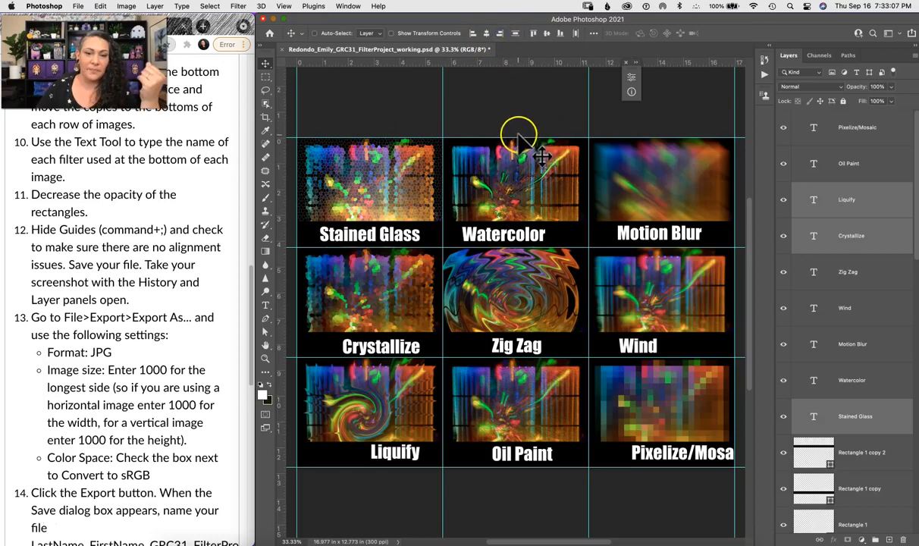
{"action": "left_click", "coordinate": [486, 34]}
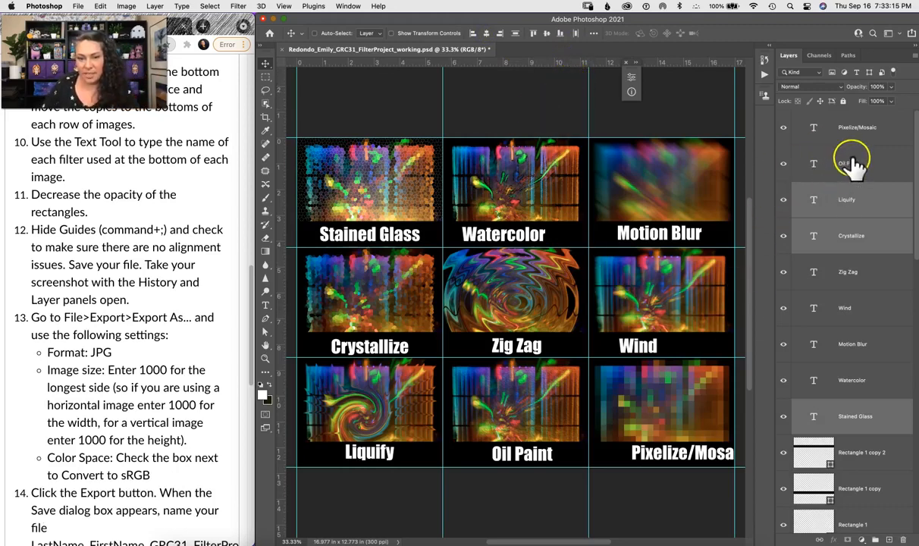
Align the Watercolor, Zig Zag and Oil Paint text layers by their horizontal centers
{"action": "left_click", "coordinate": [866, 379]}
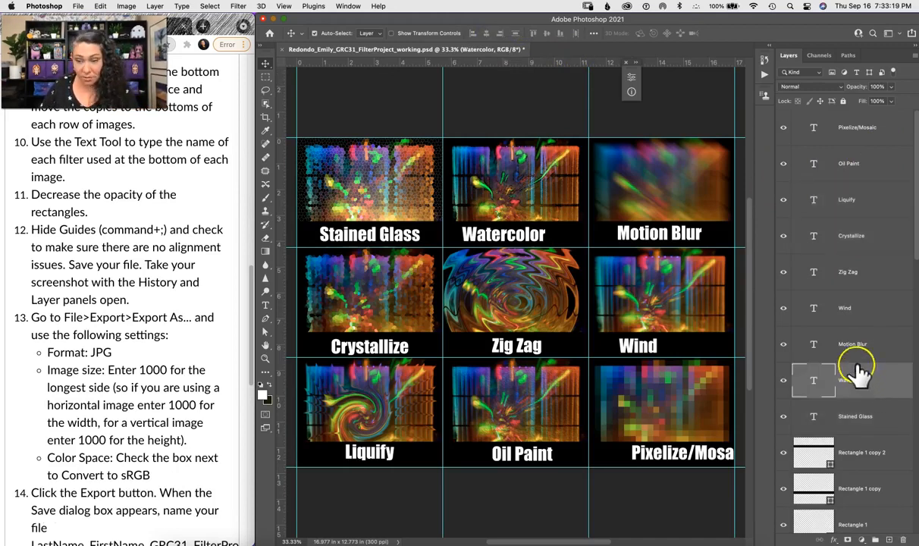
{"action": "left_click", "coordinate": [866, 273], "text": "super"}
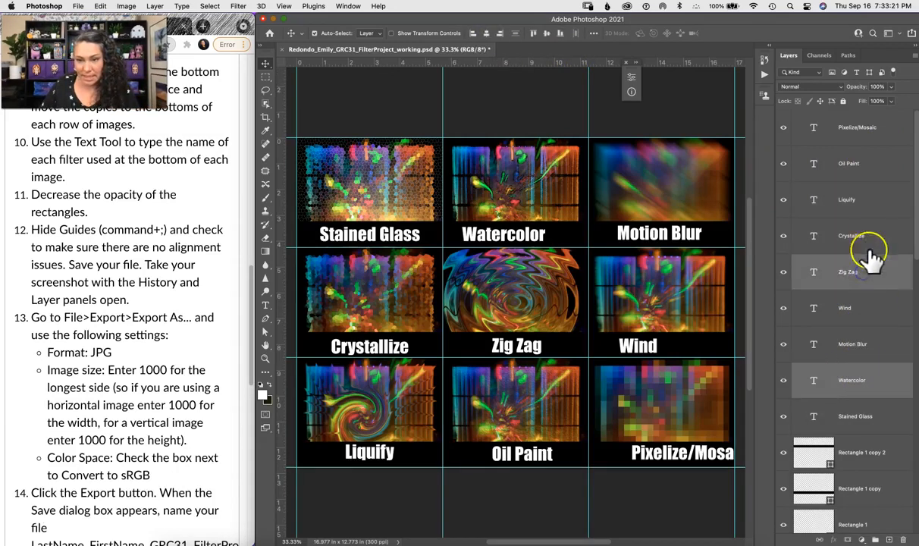
{"action": "left_click", "coordinate": [868, 165], "text": "super"}
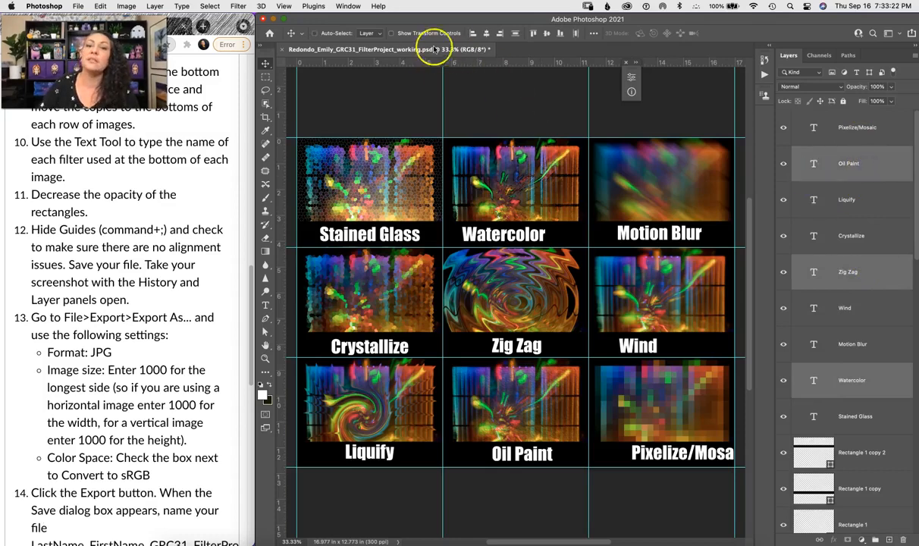
{"action": "left_click", "coordinate": [485, 33]}
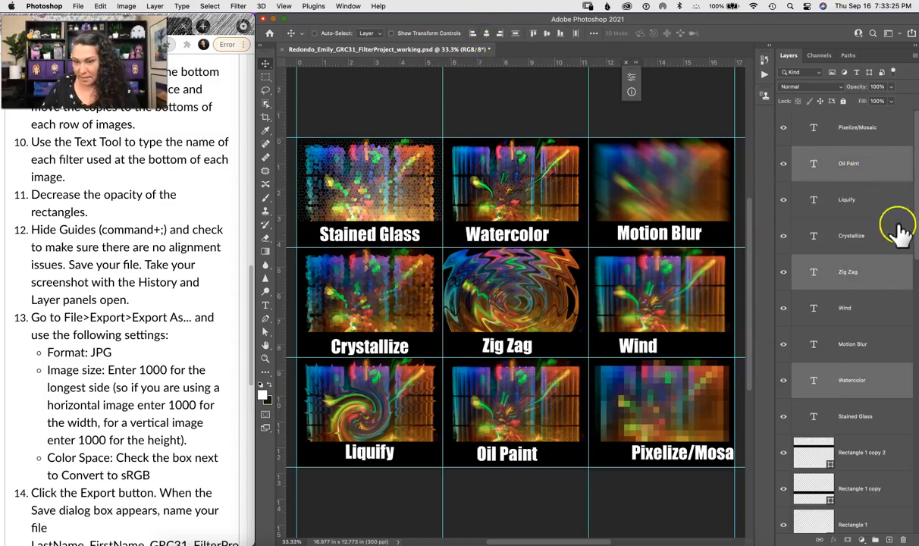
Align the Motion Blur, Wind and Pixelize/Mosaic text layers by their horizontal centers and move them together to sit centered under the third-column images
{"action": "left_click", "coordinate": [868, 346]}
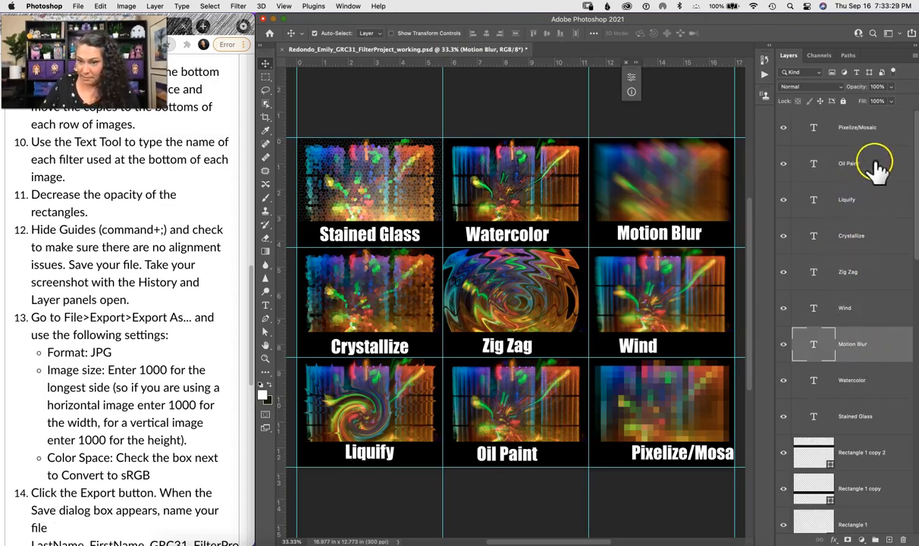
{"action": "left_click", "coordinate": [869, 309], "text": "shift"}
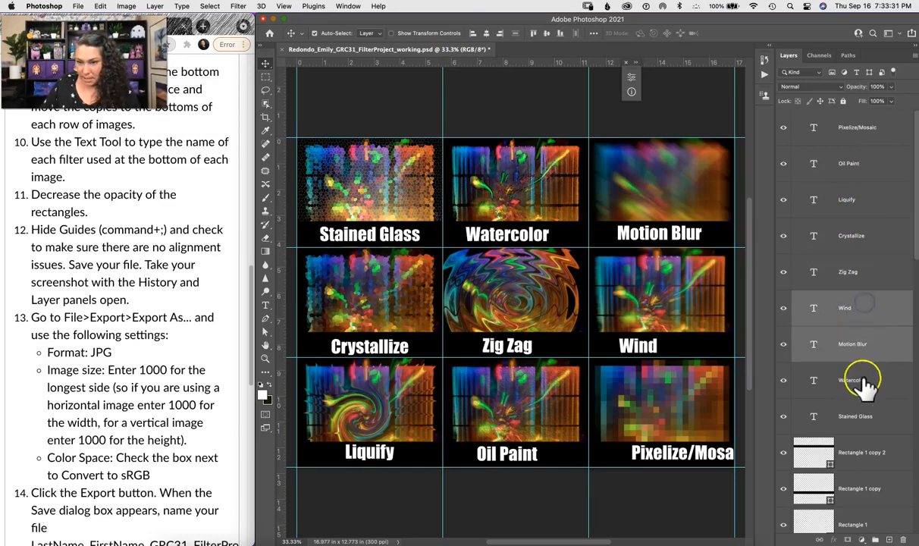
{"action": "left_click", "coordinate": [883, 129], "text": "super"}
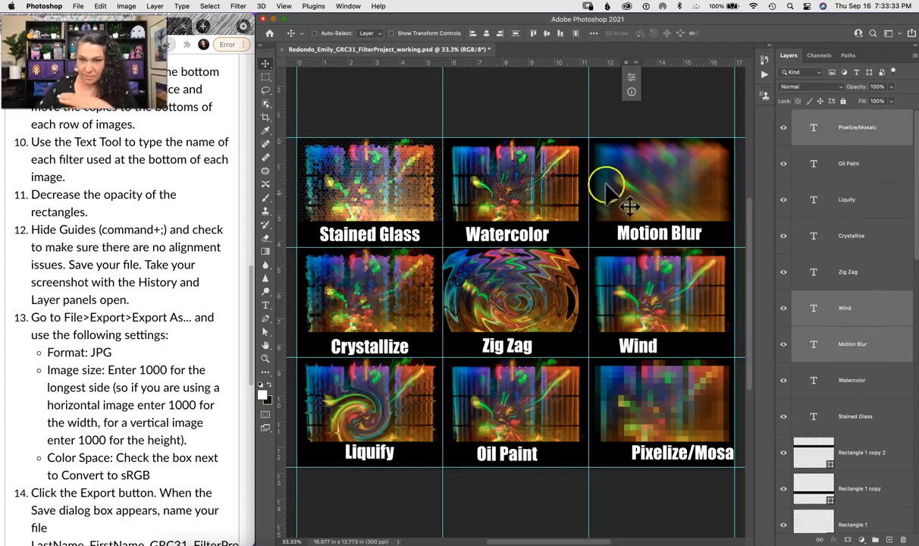
{"action": "left_click", "coordinate": [483, 34]}
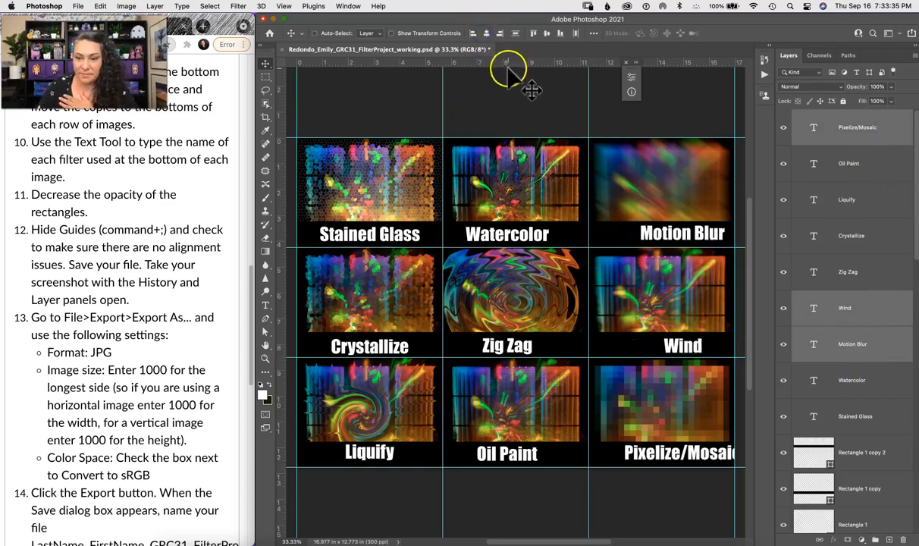
{"action": "left_click_drag", "start_coordinate": [692, 230], "coordinate": [672, 234]}
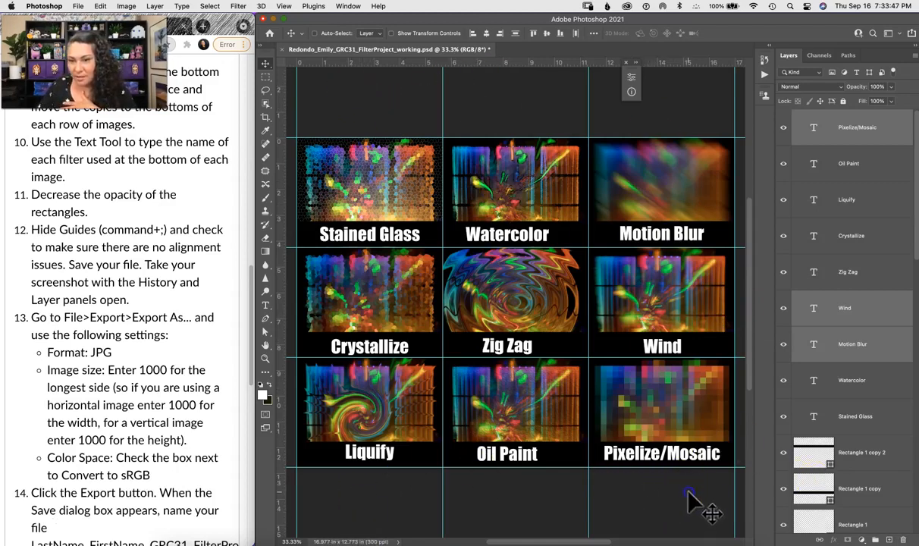
Move the Watercolor, Zig Zag and Oil Paint labels together slightly right to center them under the middle-column images
{"action": "left_click", "coordinate": [873, 380]}
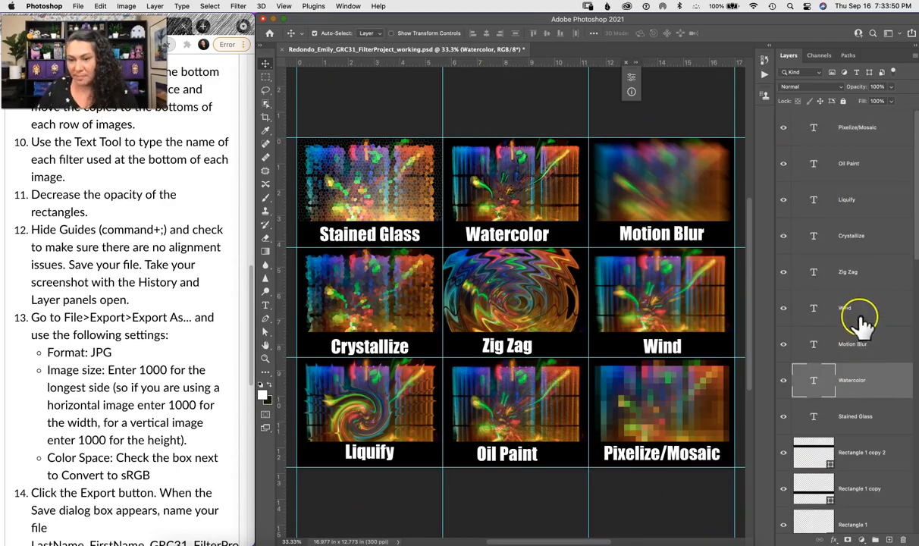
{"action": "left_click", "coordinate": [874, 272], "text": "super"}
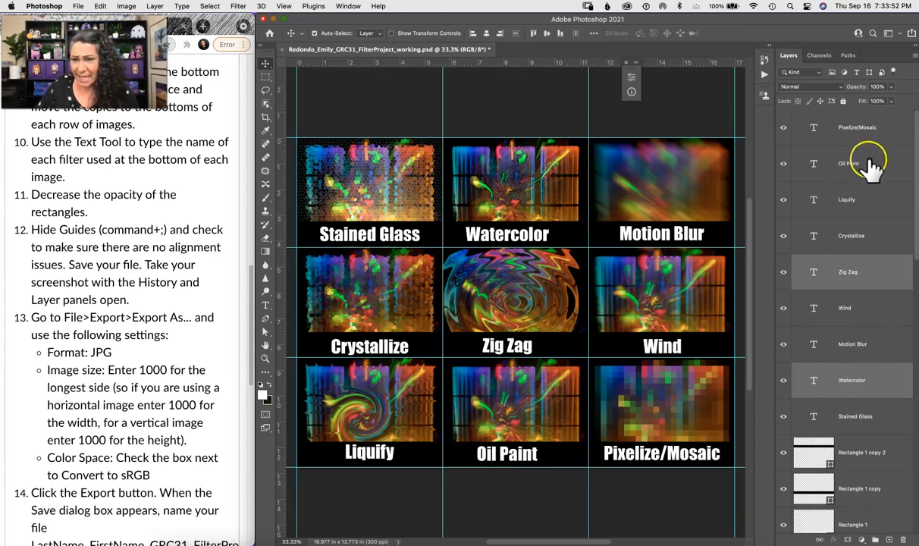
{"action": "left_click", "coordinate": [872, 163], "text": "super"}
{"action": "left_click_drag", "start_coordinate": [508, 236], "coordinate": [518, 236]}
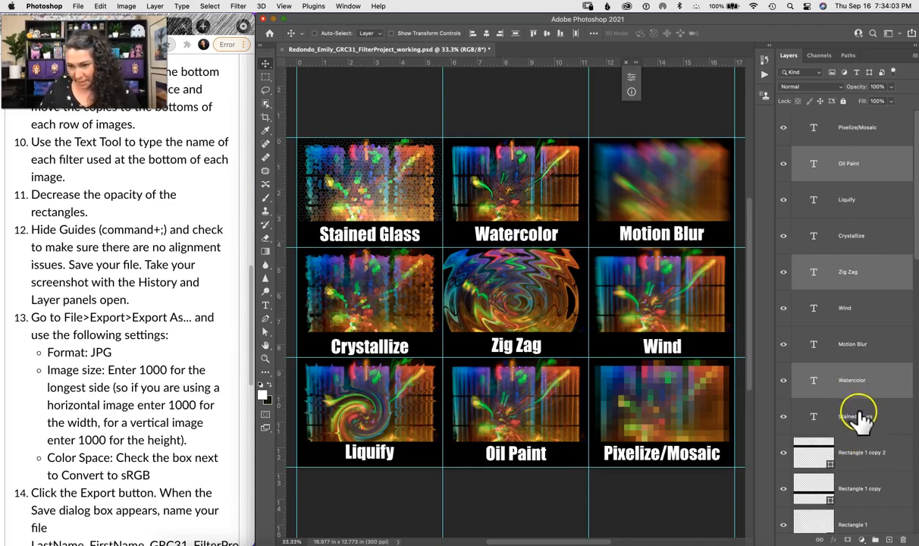
Select the Stained Glass, Crystallize and Liquify text layers together and adjust their position under the first-column images
{"action": "left_click", "coordinate": [824, 416]}
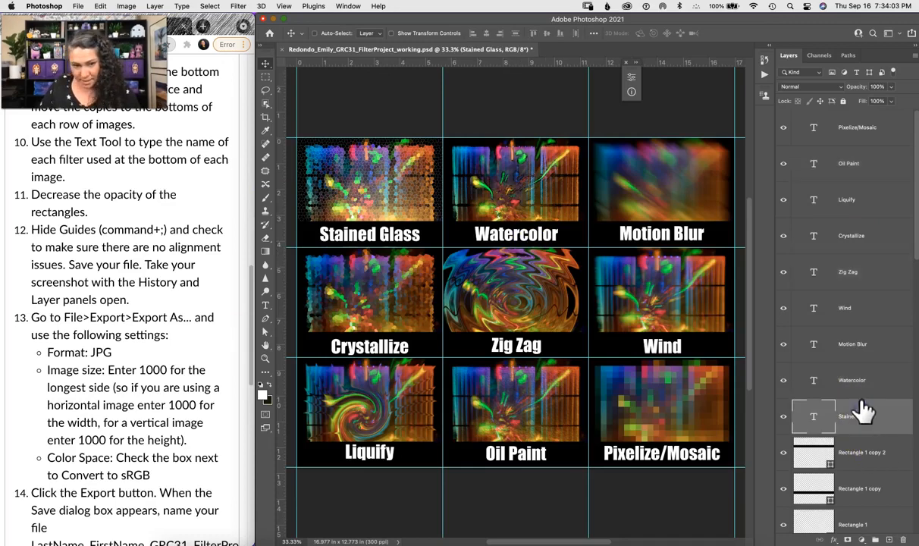
{"action": "left_click", "coordinate": [870, 241], "text": "super"}
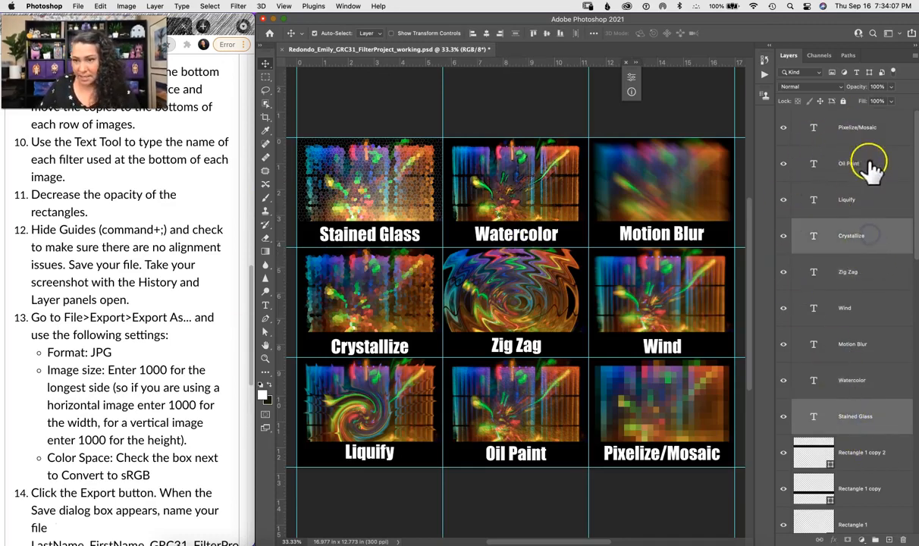
{"action": "left_click", "coordinate": [873, 200], "text": "super"}
{"action": "left_click_drag", "start_coordinate": [382, 235], "coordinate": [399, 236]}
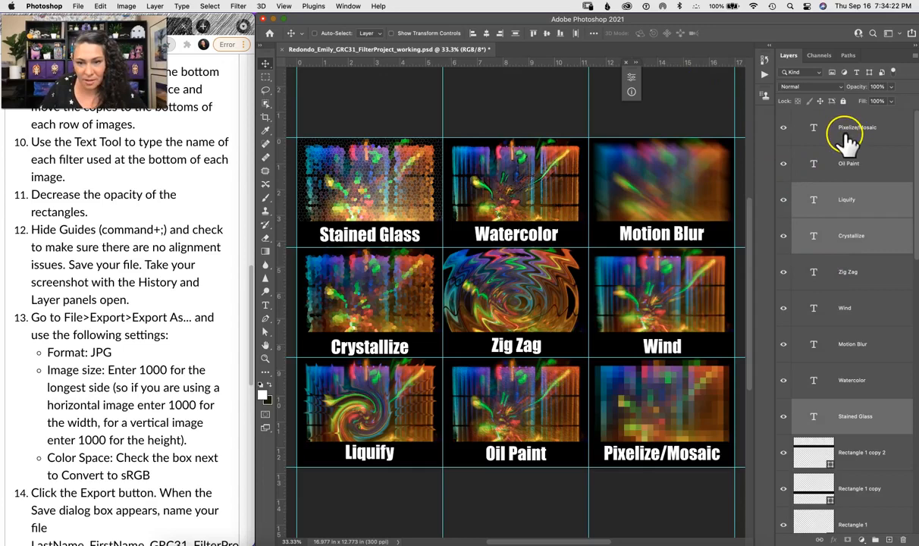
Align the top row's Stained Glass, Watercolor and Motion Blur text layers by their vertical centers
{"action": "left_click", "coordinate": [870, 416]}
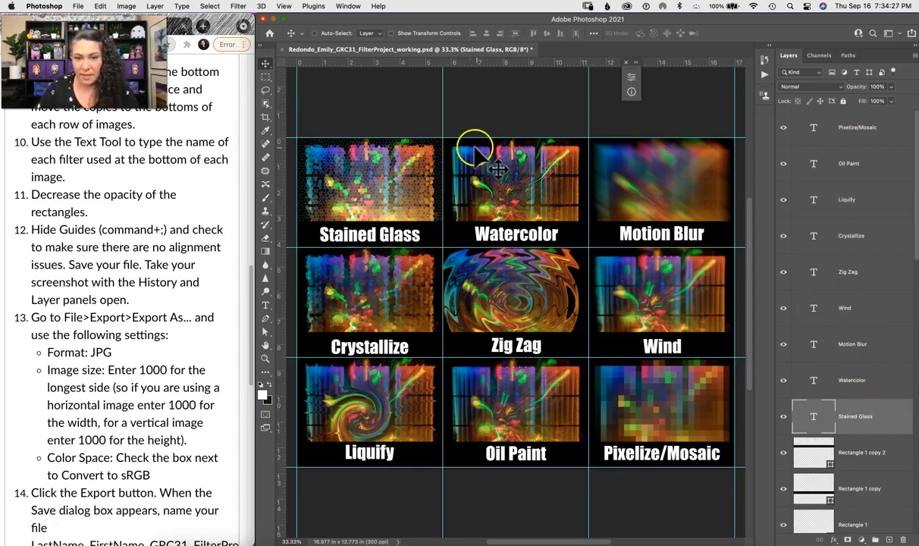
{"action": "left_click", "coordinate": [876, 381], "text": "shift"}
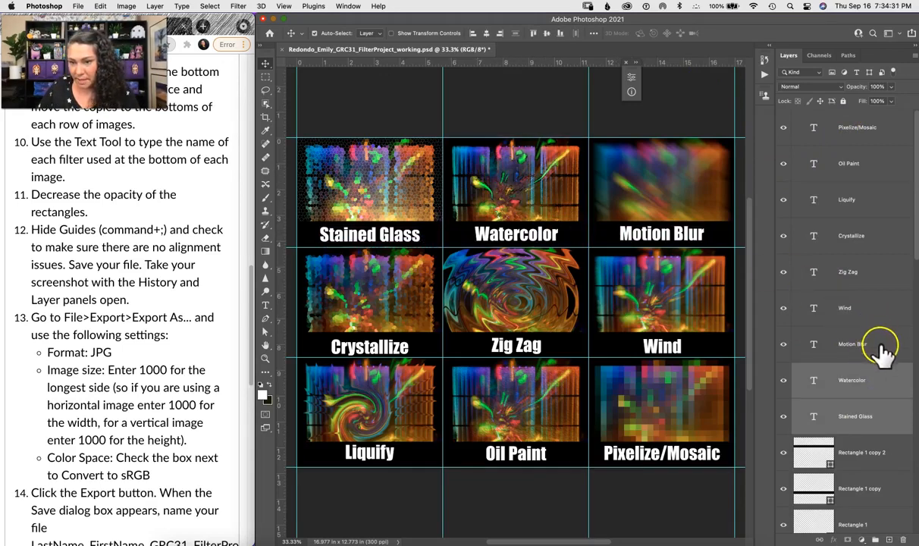
{"action": "left_click", "coordinate": [857, 345], "text": "shift"}
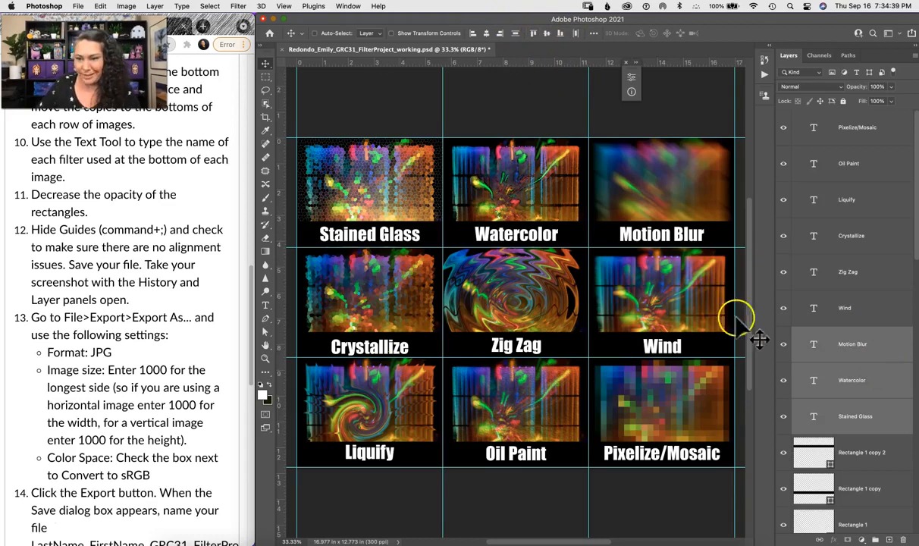
Align the Crystallize, Zig Zag and Wind text layers by their vertical centers and nudge them slightly up on the middle bar
{"action": "left_click", "coordinate": [878, 238]}
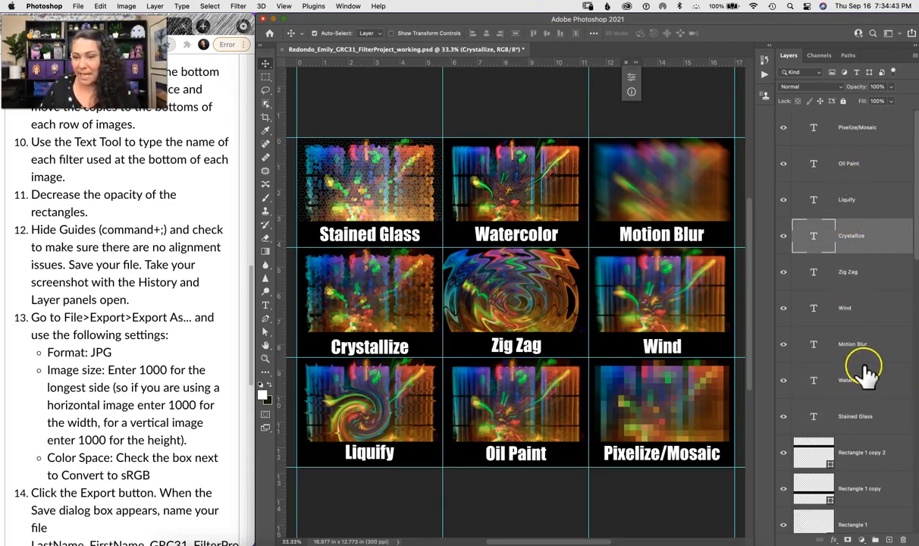
{"action": "left_click", "coordinate": [865, 271], "text": "shift"}
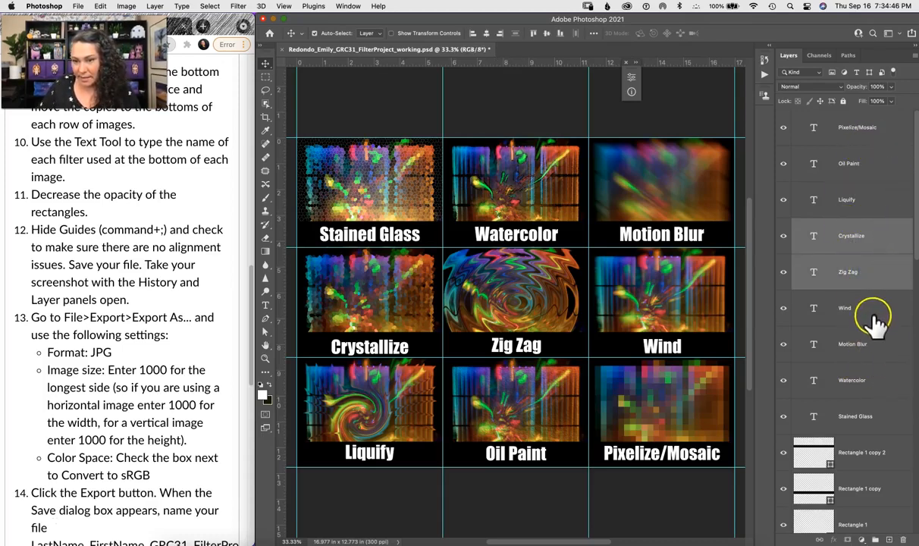
{"action": "left_click", "coordinate": [876, 314], "text": "shift"}
{"action": "left_click", "coordinate": [547, 34]}
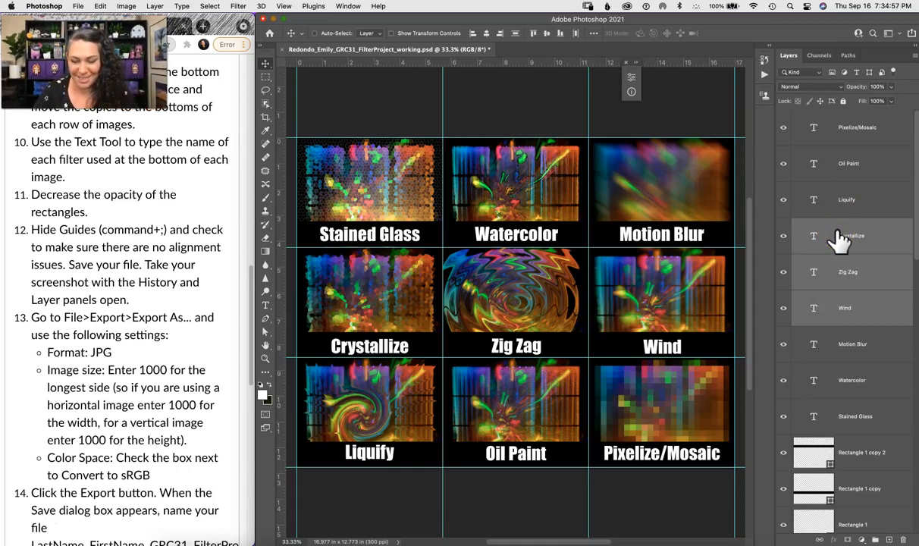
{"action": "key", "text": "Up"}
{"action": "key", "text": "Up"}
{"action": "key", "text": "Up"}
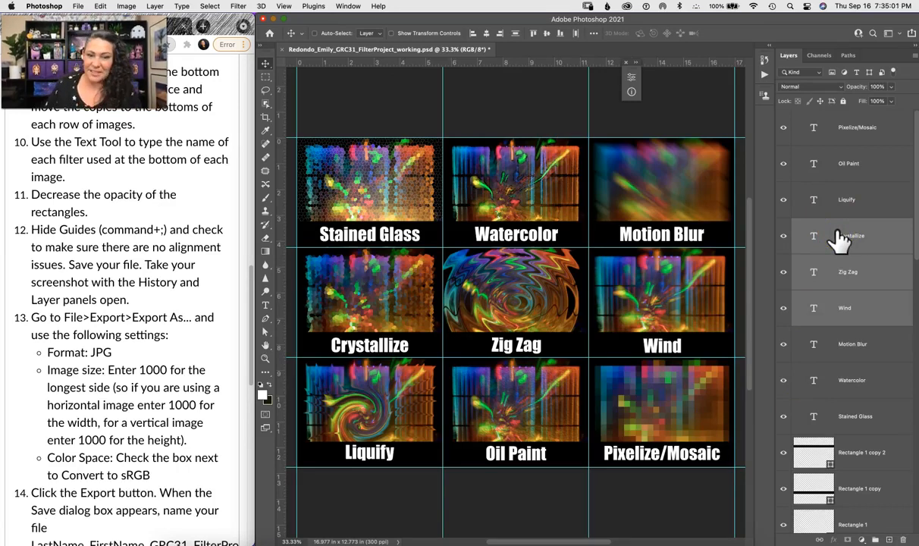
Align the Liquify, Oil Paint and Pixelize/Mosaic text layers by their vertical centers and nudge them slightly down on the bottom bar
{"action": "left_click_drag", "start_coordinate": [802, 204], "coordinate": [857, 174]}
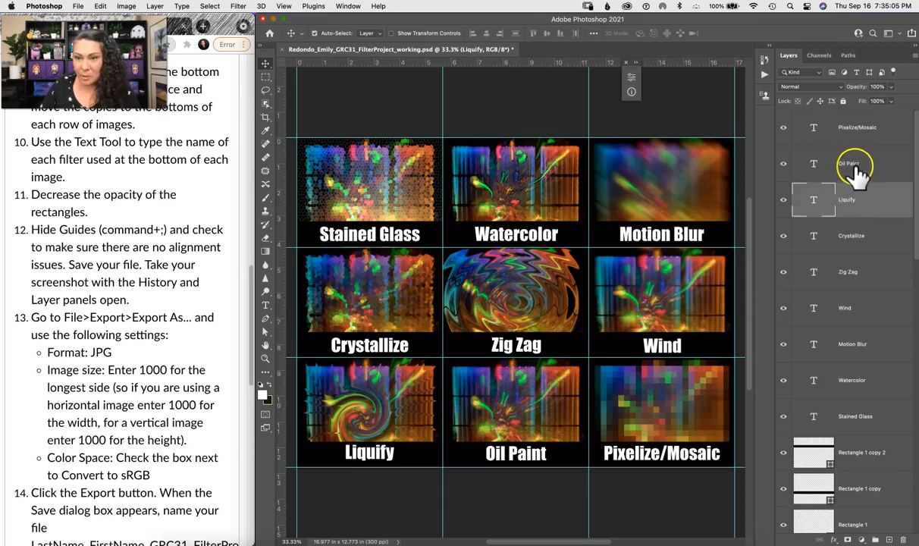
{"action": "left_click", "coordinate": [860, 163], "text": "shift"}
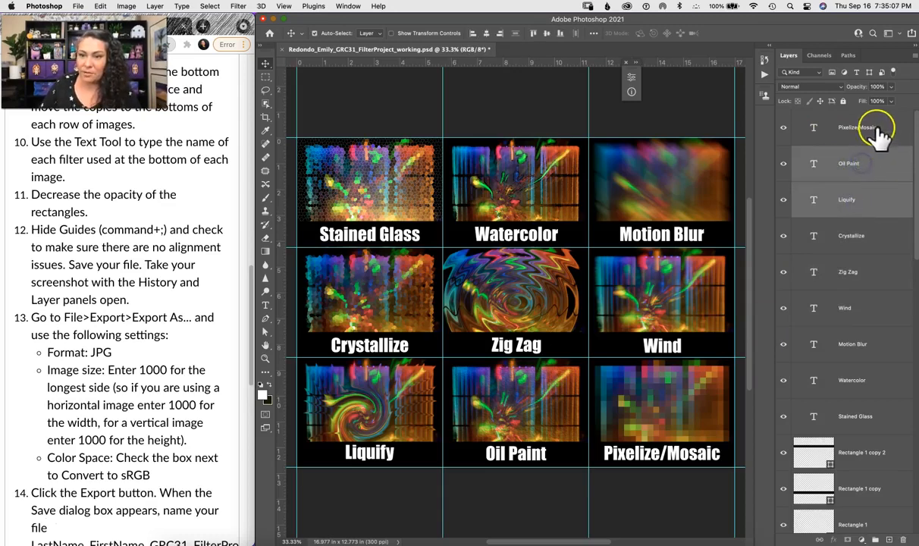
{"action": "left_click", "coordinate": [877, 133], "text": "shift"}
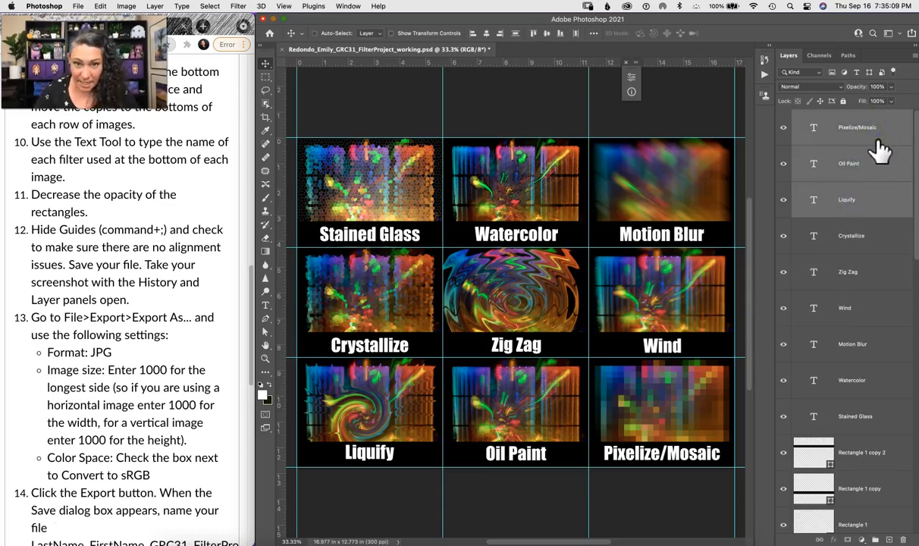
{"action": "left_click", "coordinate": [547, 35]}
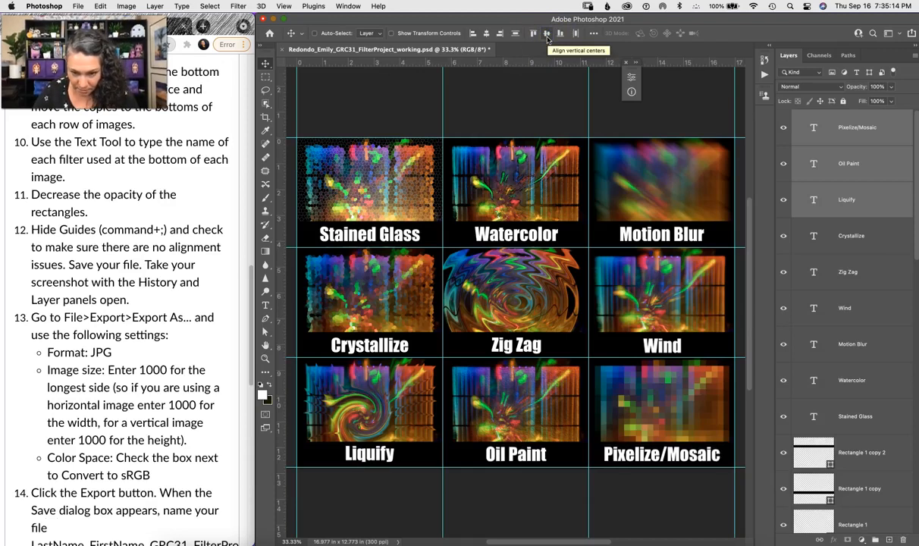
{"action": "key", "text": "shift+Down"}
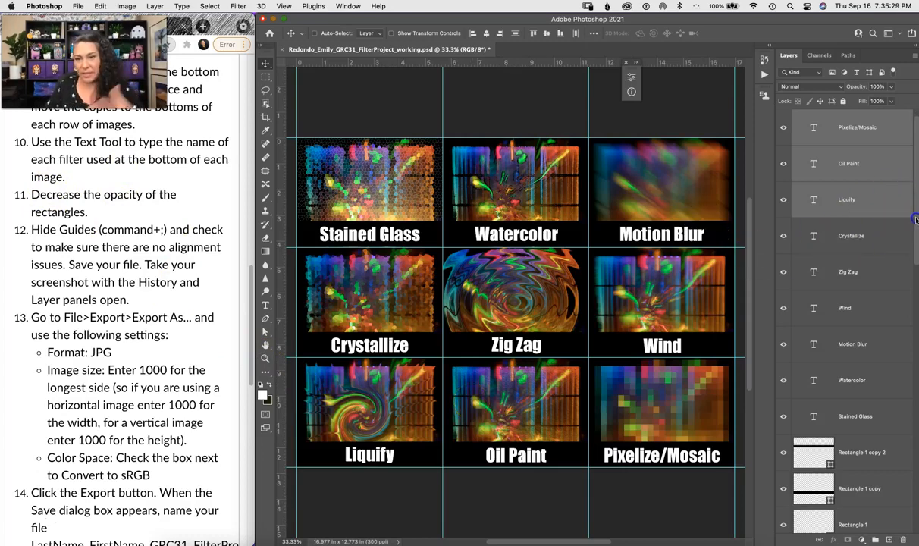
Lower the opacity of the Rectangle 1, Rectangle 1 copy and Rectangle 1 copy 2 layers to 55%
{"action": "left_click_drag", "start_coordinate": [915, 218], "coordinate": [916, 263]}
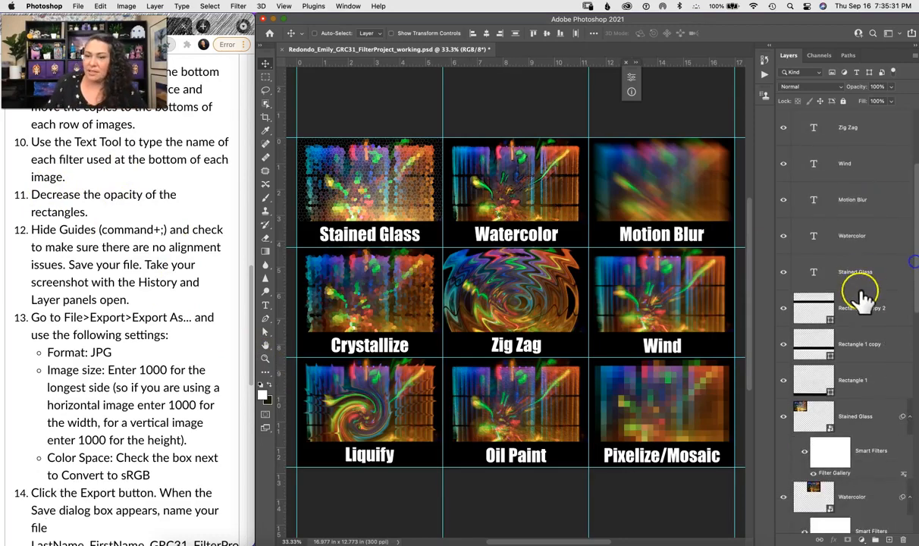
{"action": "left_click", "coordinate": [893, 314]}
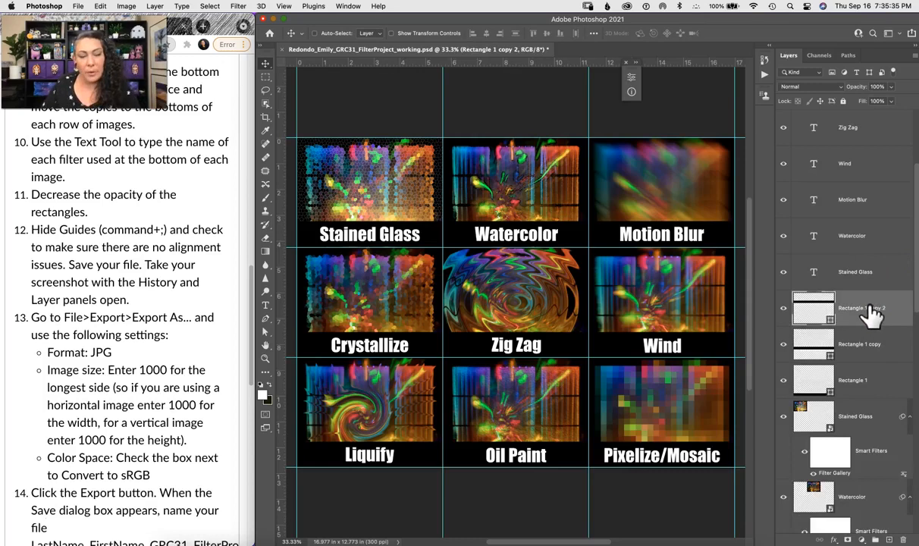
{"action": "left_click", "coordinate": [877, 380], "text": "shift"}
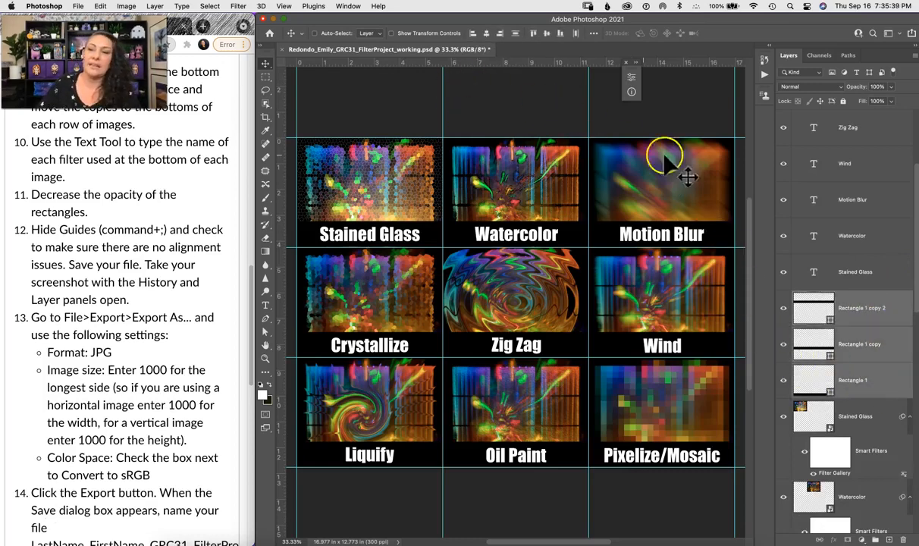
{"action": "left_click", "coordinate": [879, 87]}
{"action": "left_click", "coordinate": [891, 89]}
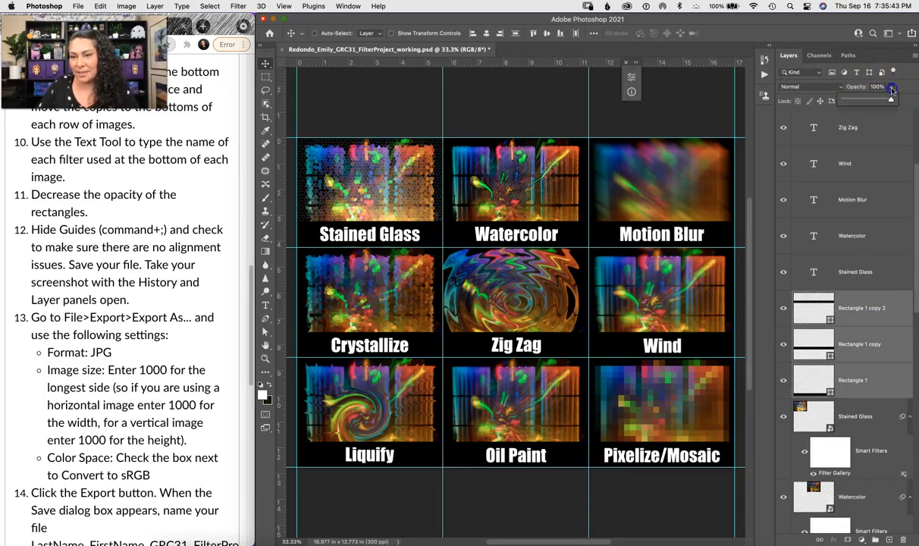
{"action": "left_click_drag", "start_coordinate": [893, 101], "coordinate": [891, 102]}
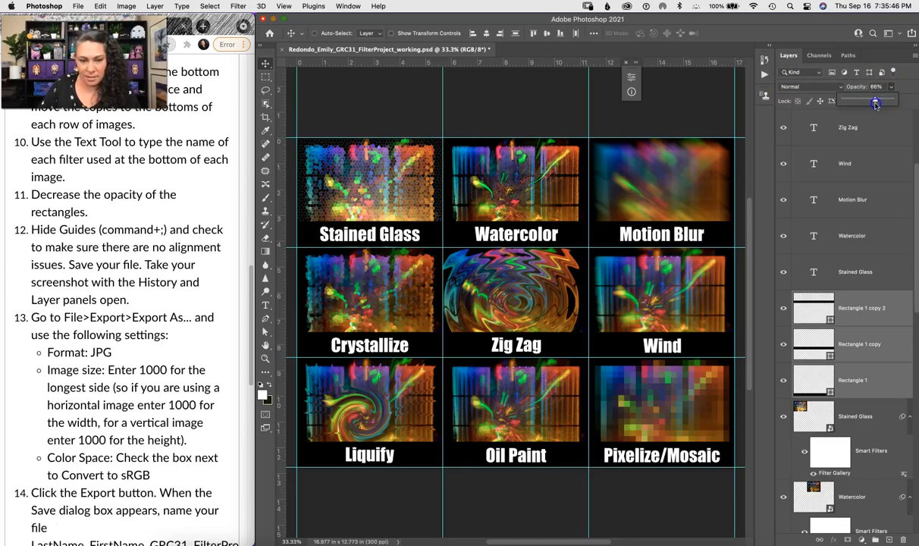
{"action": "left_click_drag", "start_coordinate": [875, 104], "coordinate": [873, 106]}
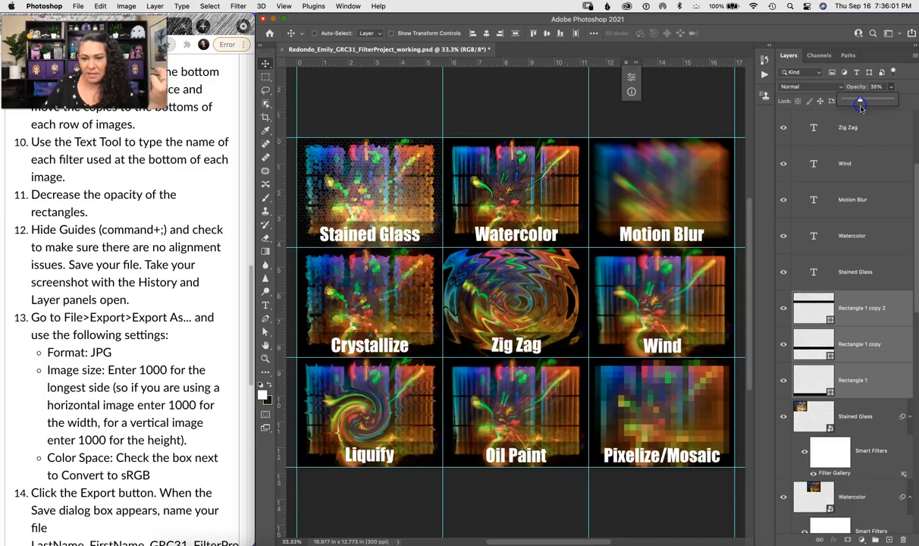
{"action": "left_click_drag", "start_coordinate": [861, 100], "coordinate": [869, 102]}
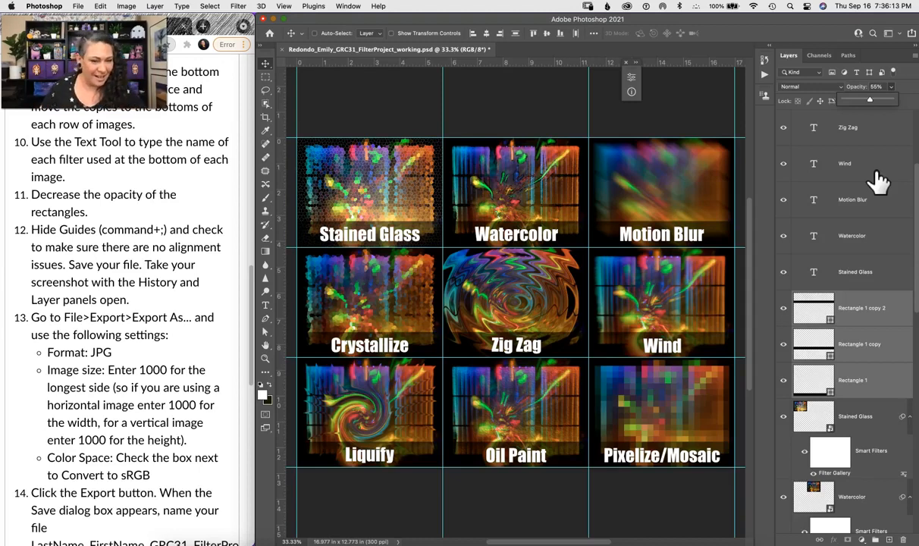
Consult instruction 12 about hiding guides in the browser, return to Photoshop and hide the document's guides
{"action": "left_click", "coordinate": [133, 208]}
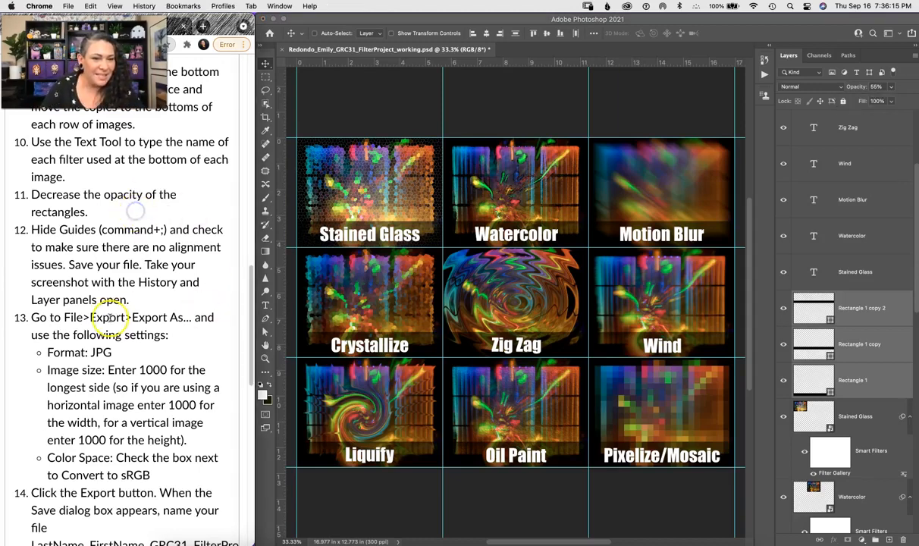
{"action": "left_click_drag", "start_coordinate": [31, 229], "coordinate": [82, 235]}
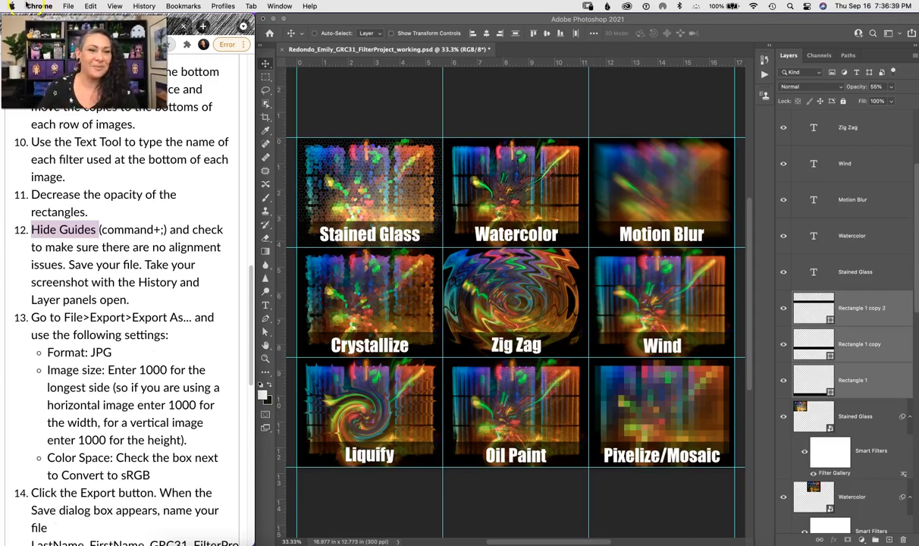
{"action": "left_click", "coordinate": [134, 265]}
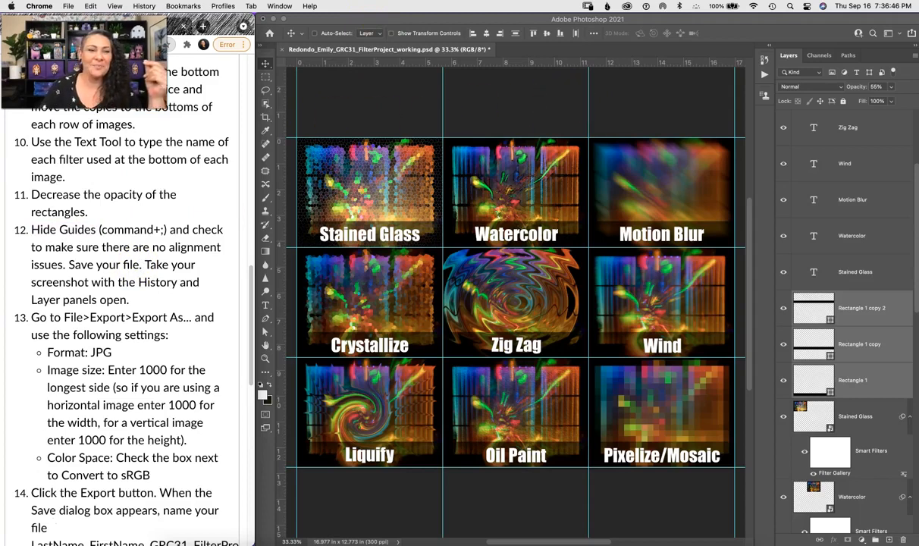
{"action": "left_click", "coordinate": [530, 111]}
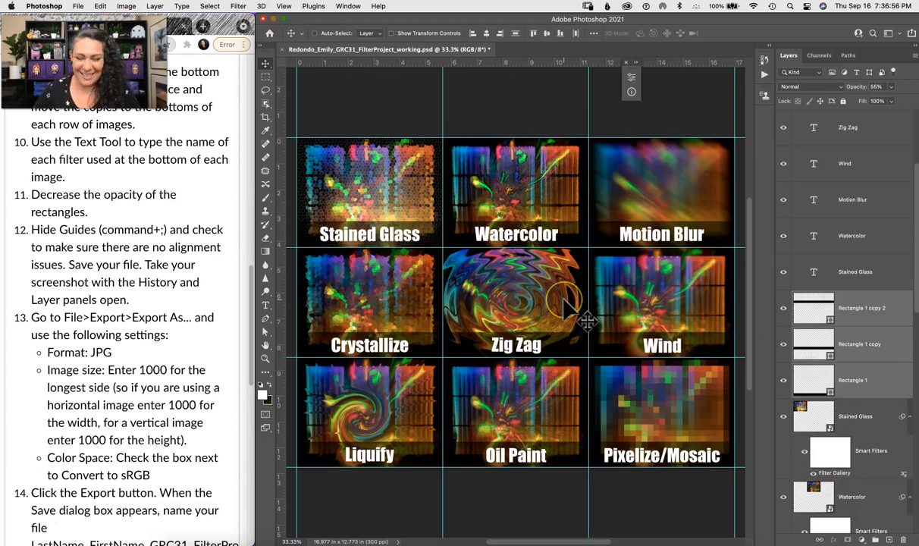
{"action": "key", "text": "super+semicolon"}
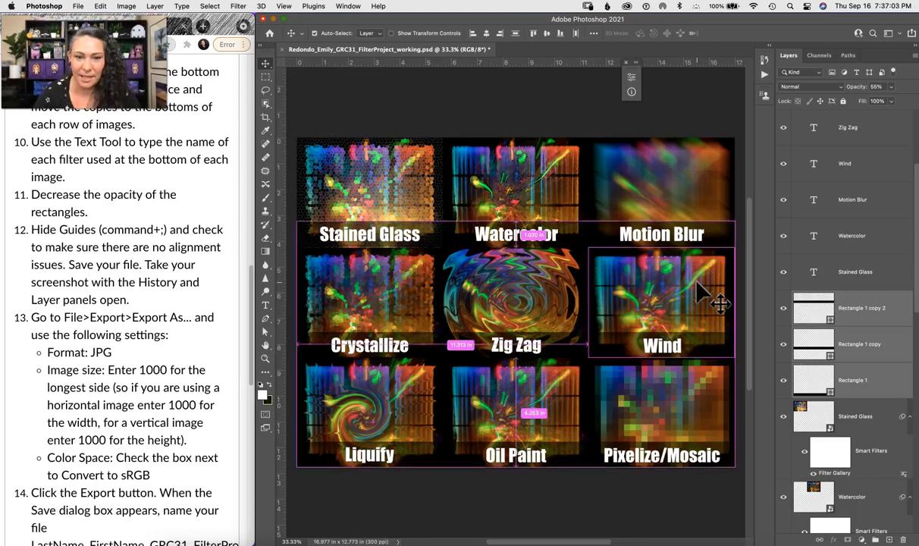
Select the Rectangle 1 copy 2 layer and nudge the top row's bar slightly into line with the Stained Glass image
{"action": "key", "text": "super+equal"}
{"action": "left_click_drag", "start_coordinate": [390, 262], "coordinate": [622, 334]}
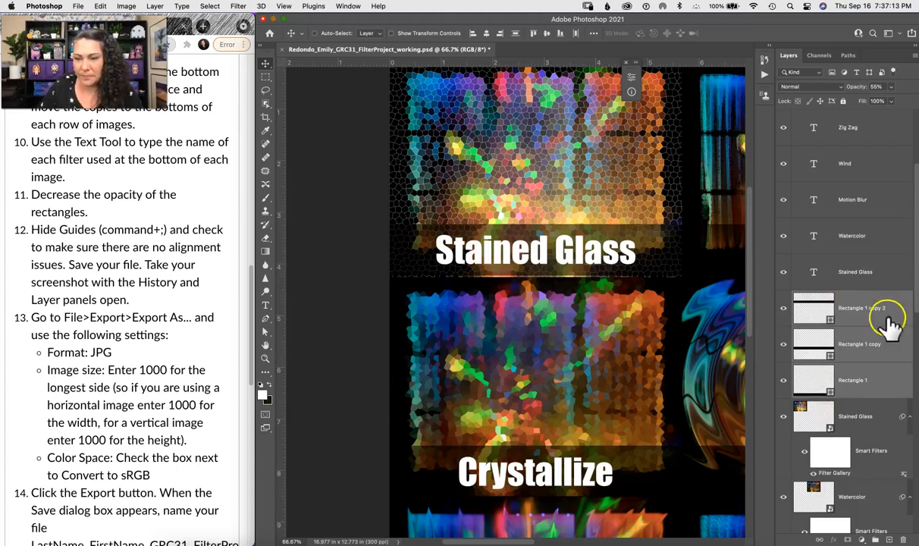
{"action": "left_click", "coordinate": [875, 277]}
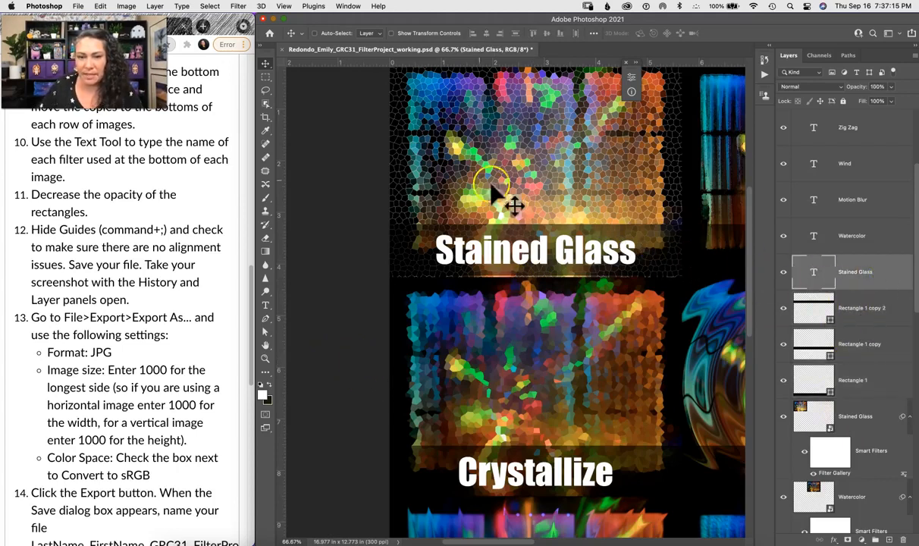
{"action": "right_click", "coordinate": [409, 250]}
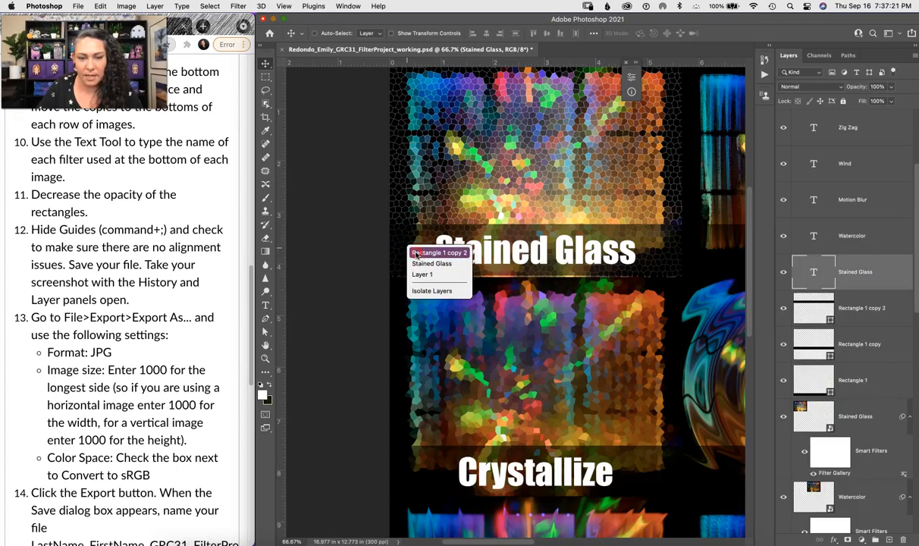
{"action": "left_click", "coordinate": [440, 252]}
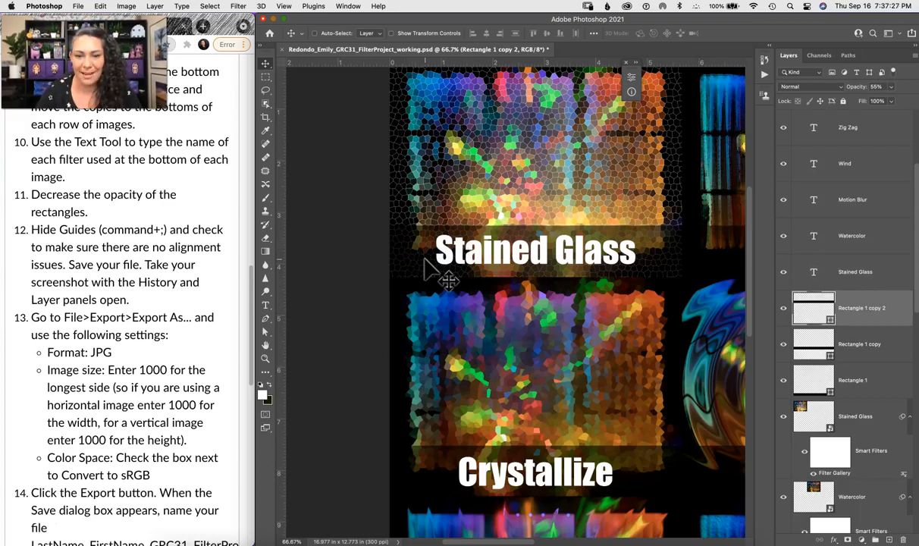
Inspect the bars, labels and image edges across the whole grid at close range for alignment issues
{"action": "key", "text": "super+minus"}
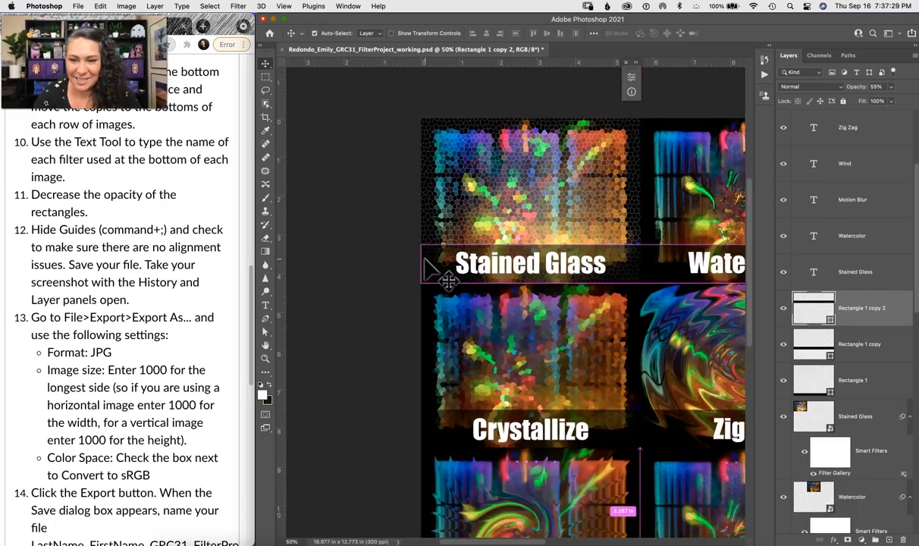
{"action": "key", "text": "super+minus"}
{"action": "key", "text": "super+minus"}
{"action": "left_click_drag", "start_coordinate": [618, 305], "coordinate": [533, 276]}
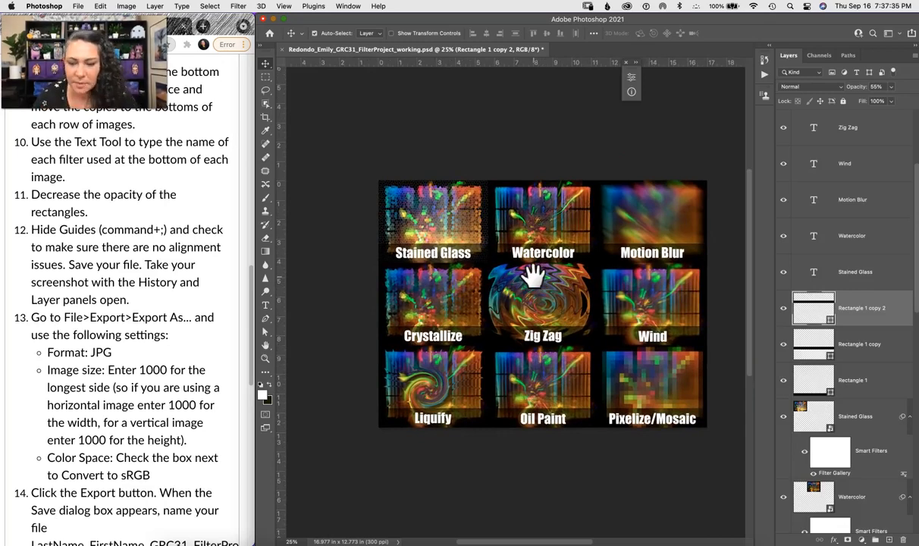
{"action": "key", "text": "super+plus"}
{"action": "key", "text": "super+plus"}
{"action": "key", "text": "super+plus"}
{"action": "key", "text": "super+plus"}
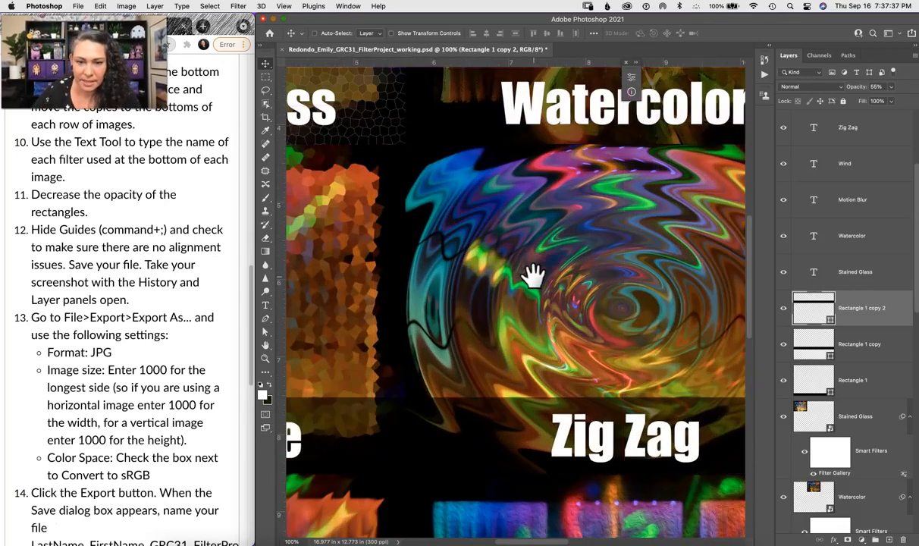
{"action": "left_click_drag", "start_coordinate": [399, 199], "coordinate": [678, 181]}
{"action": "left_click_drag", "start_coordinate": [678, 418], "coordinate": [660, 538]}
{"action": "mouse_move", "coordinate": [607, 143]}
{"action": "left_mouse_down"}
{"action": "mouse_move", "coordinate": [609, 363]}
{"action": "mouse_move", "coordinate": [621, 273]}
{"action": "mouse_move", "coordinate": [626, 369]}
{"action": "mouse_move", "coordinate": [597, 178]}
{"action": "mouse_move", "coordinate": [619, 349]}
{"action": "mouse_move", "coordinate": [597, 365]}
{"action": "mouse_move", "coordinate": [421, 303]}
{"action": "mouse_move", "coordinate": [611, 365]}
{"action": "mouse_move", "coordinate": [504, 349]}
{"action": "mouse_move", "coordinate": [636, 277]}
{"action": "mouse_move", "coordinate": [627, 345]}
{"action": "left_mouse_up"}
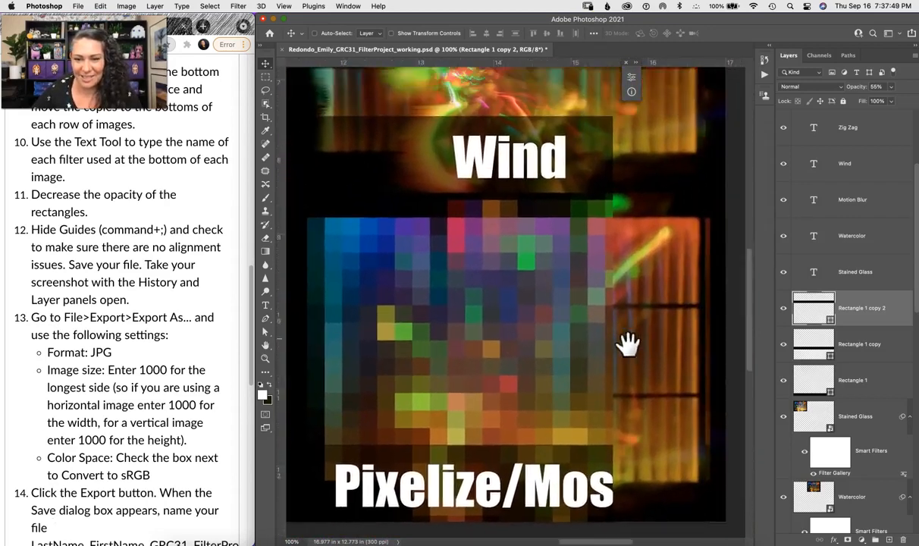
{"action": "left_click_drag", "start_coordinate": [623, 218], "coordinate": [682, 483]}
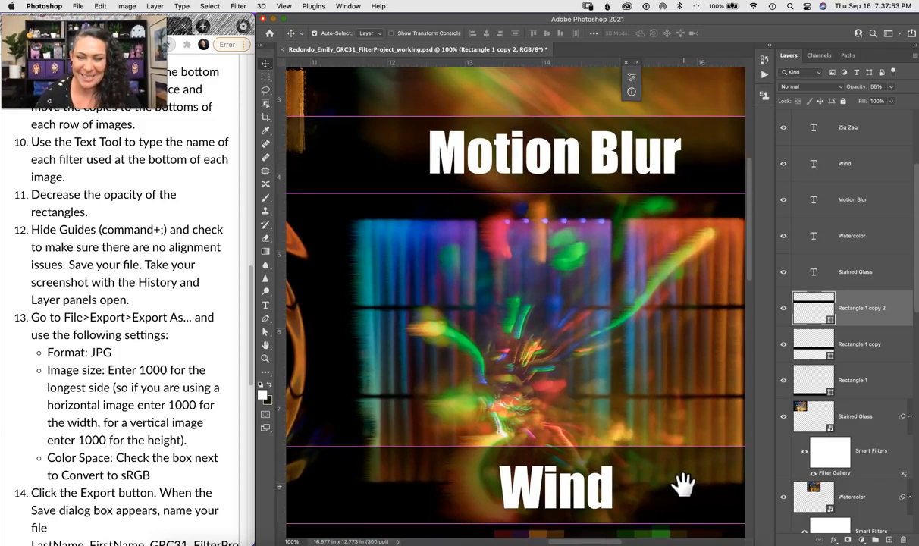
Fit the whole grid in view and save the working document
{"action": "key", "text": "super+0"}
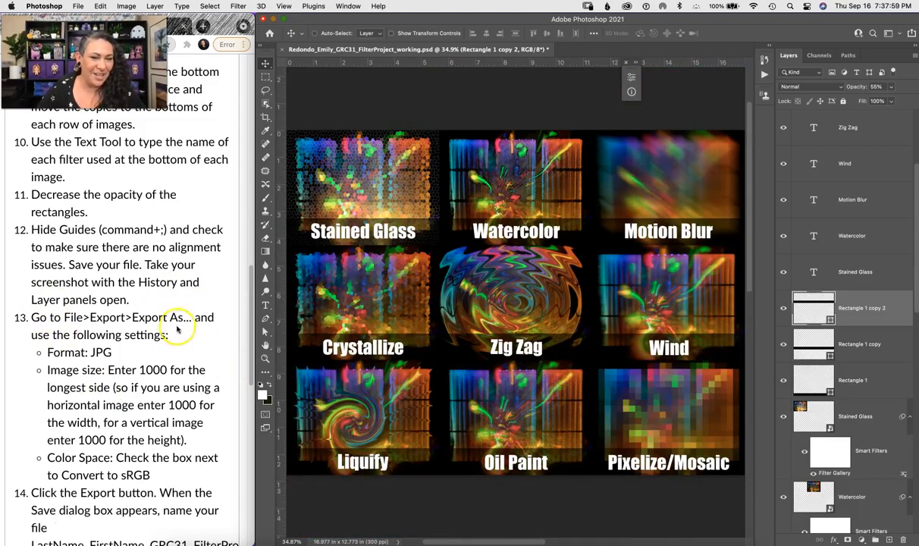
{"action": "left_click_drag", "start_coordinate": [359, 219], "coordinate": [363, 208]}
{"action": "key", "text": "super+s"}
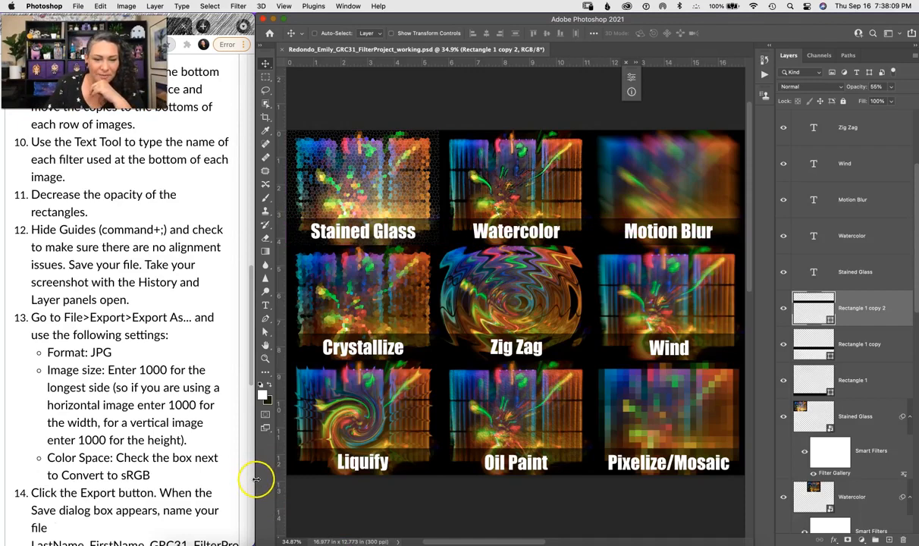
Widen the application window over the instructions and set the layer thumbnails to the smallest picture size
{"action": "left_click_drag", "start_coordinate": [243, 477], "coordinate": [95, 475]}
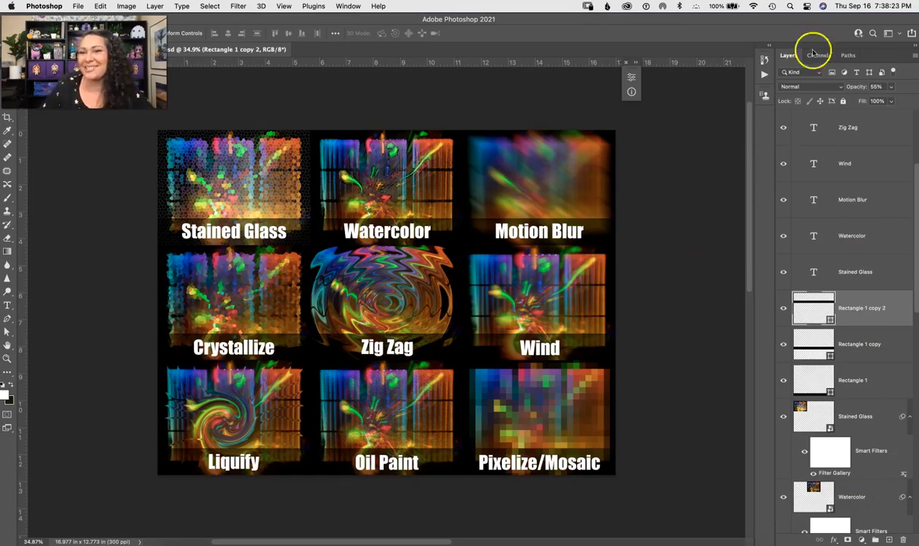
{"action": "left_click", "coordinate": [914, 60]}
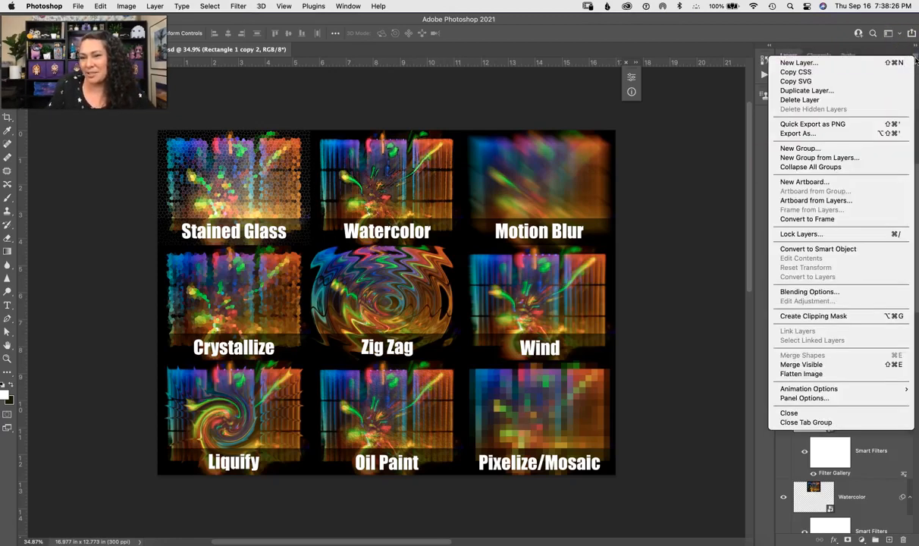
{"action": "left_click", "coordinate": [832, 399]}
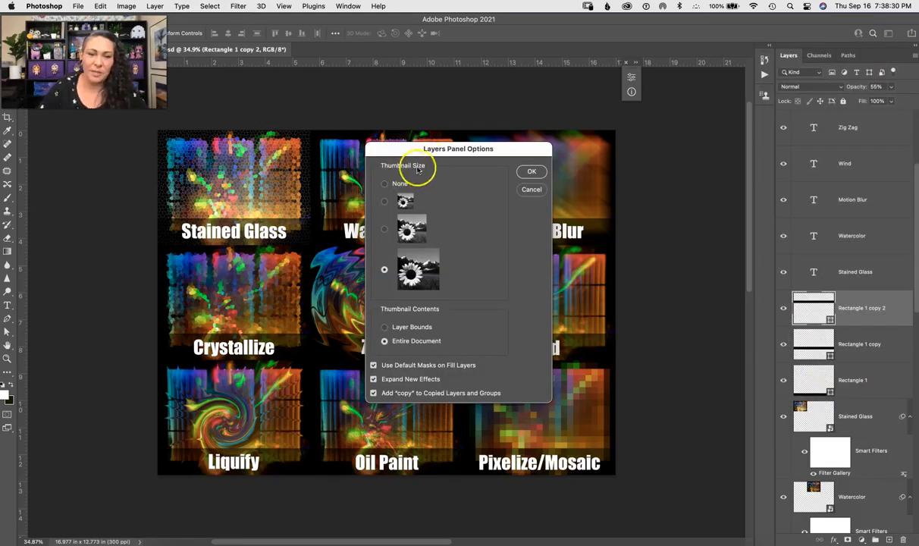
{"action": "left_click_drag", "start_coordinate": [441, 152], "coordinate": [701, 160]}
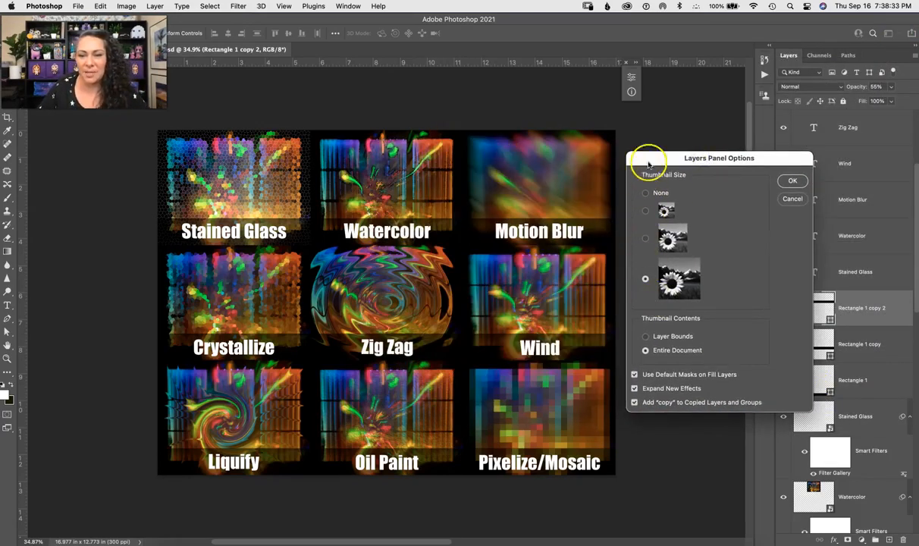
{"action": "left_click", "coordinate": [645, 212]}
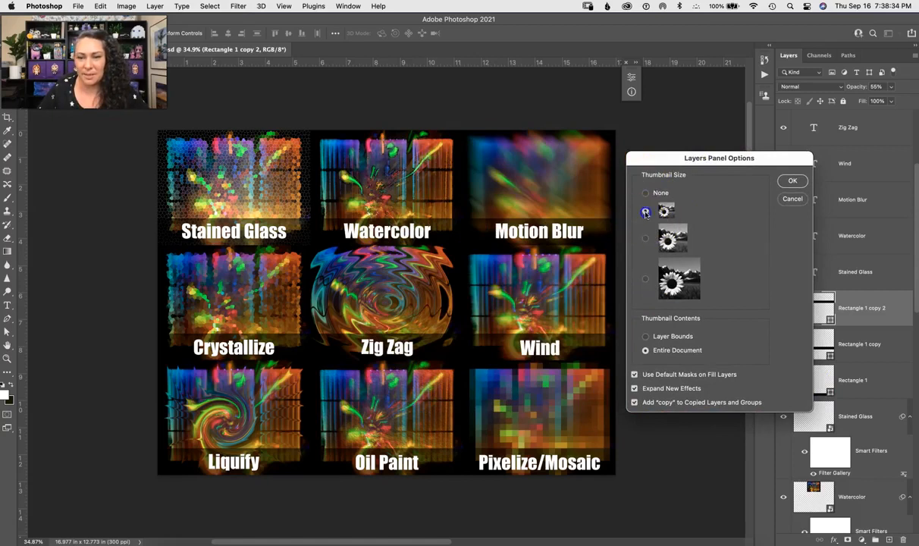
{"action": "left_click", "coordinate": [790, 182]}
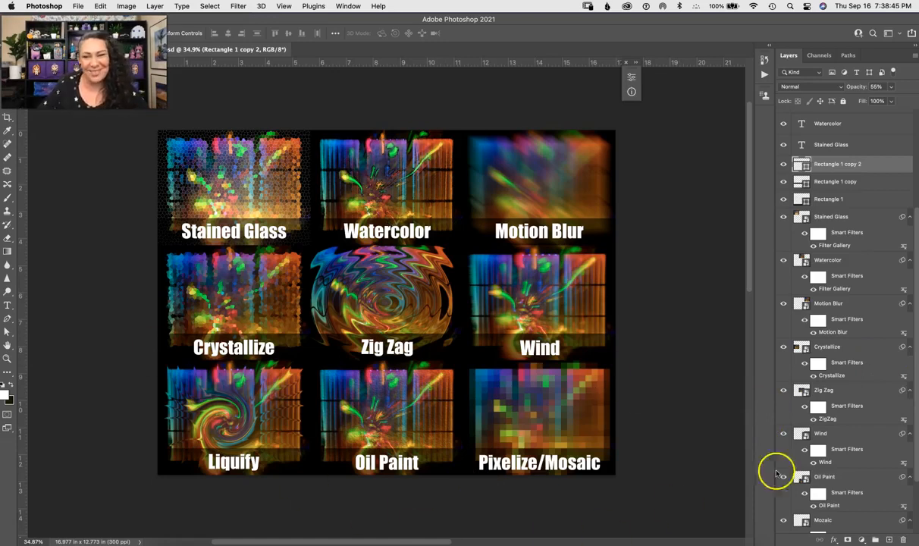
Show the layer list down to Layer 1 alongside the latest history states and take a screenshot of the screen
{"action": "left_click_drag", "start_coordinate": [915, 364], "coordinate": [915, 455]}
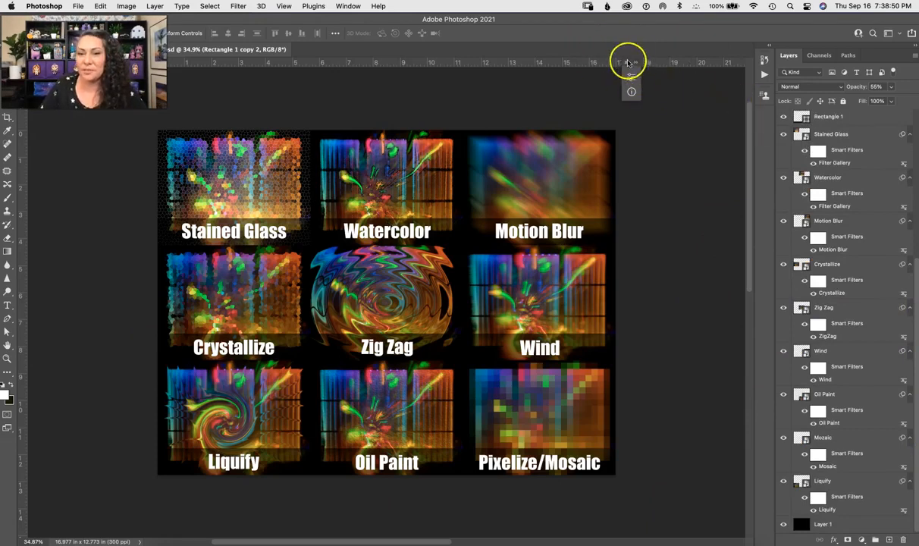
{"action": "left_click", "coordinate": [764, 60]}
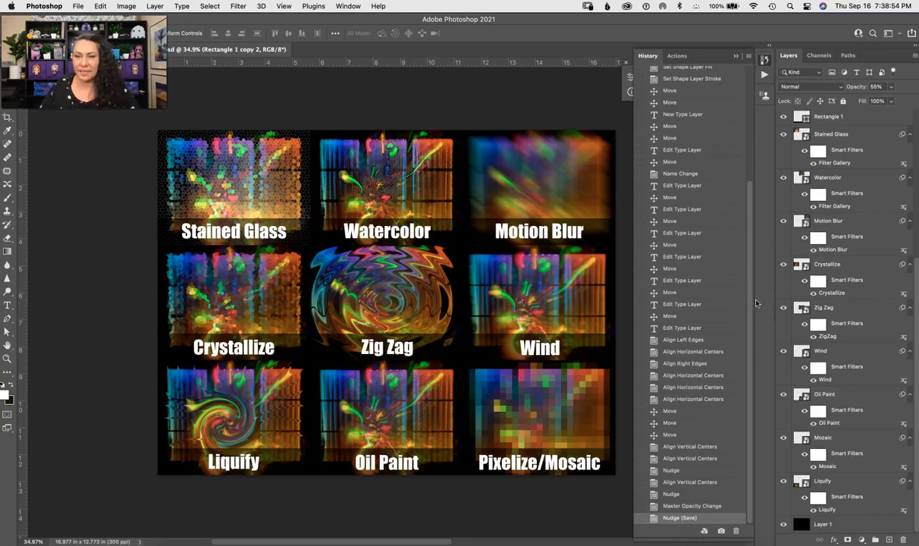
{"action": "left_click_drag", "start_coordinate": [749, 284], "coordinate": [746, 459]}
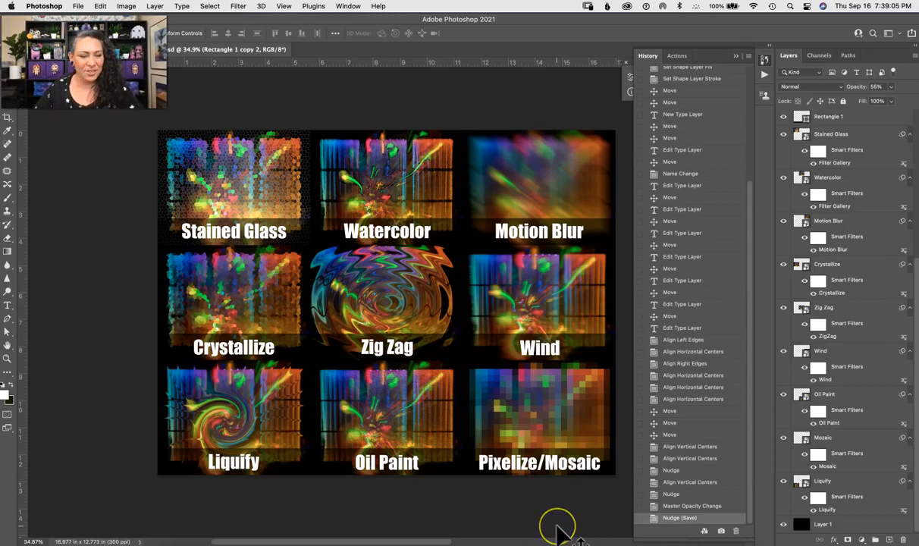
{"action": "key", "text": "super"}
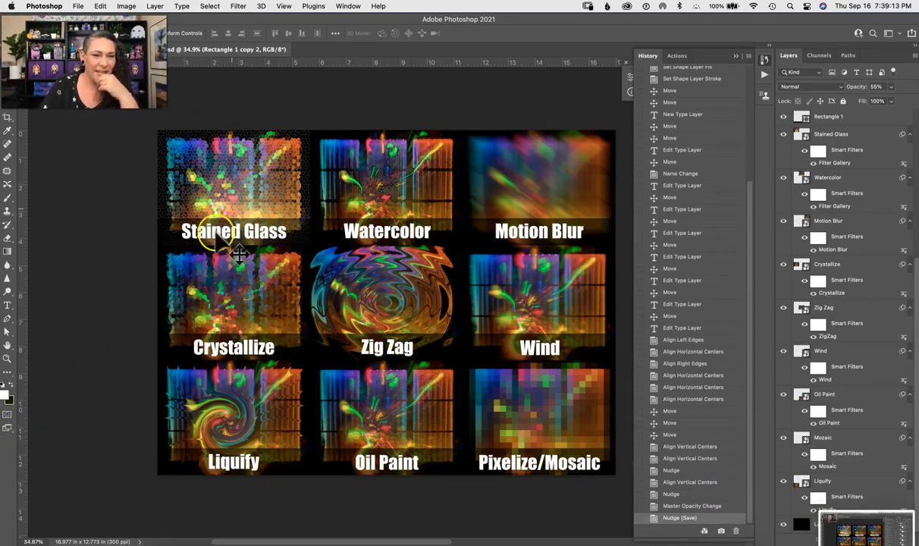
Narrow and reposition the application window so the written instructions beside it are uncovered
{"action": "left_click_drag", "start_coordinate": [328, 19], "coordinate": [402, 19]}
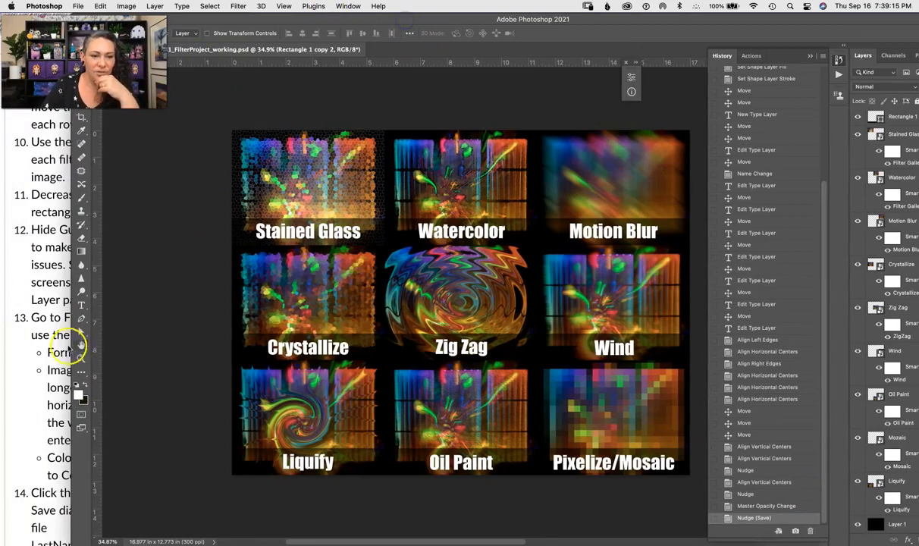
{"action": "left_click_drag", "start_coordinate": [75, 479], "coordinate": [334, 479]}
{"action": "left_click_drag", "start_coordinate": [758, 21], "coordinate": [677, 13]}
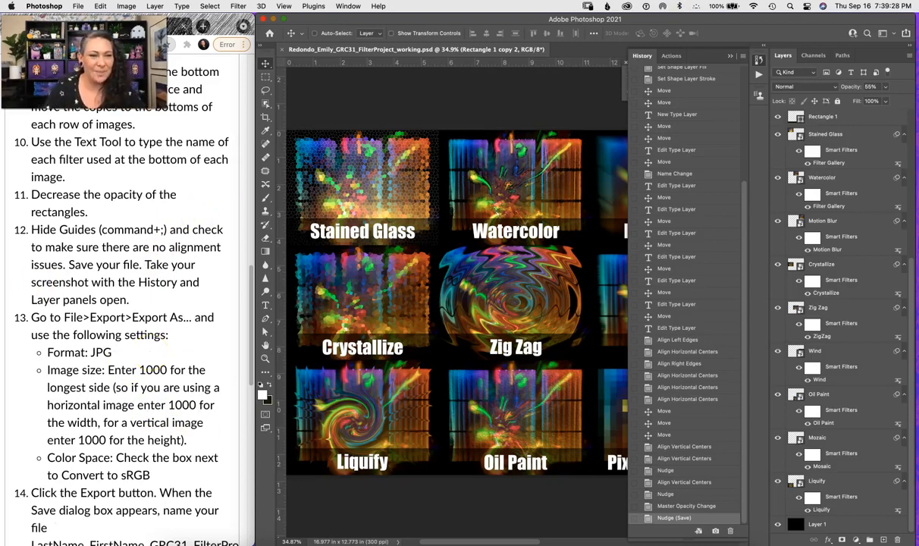
Start an Export As of the document, with the format set to JPG and the quality set to Great
{"action": "left_click", "coordinate": [78, 7]}
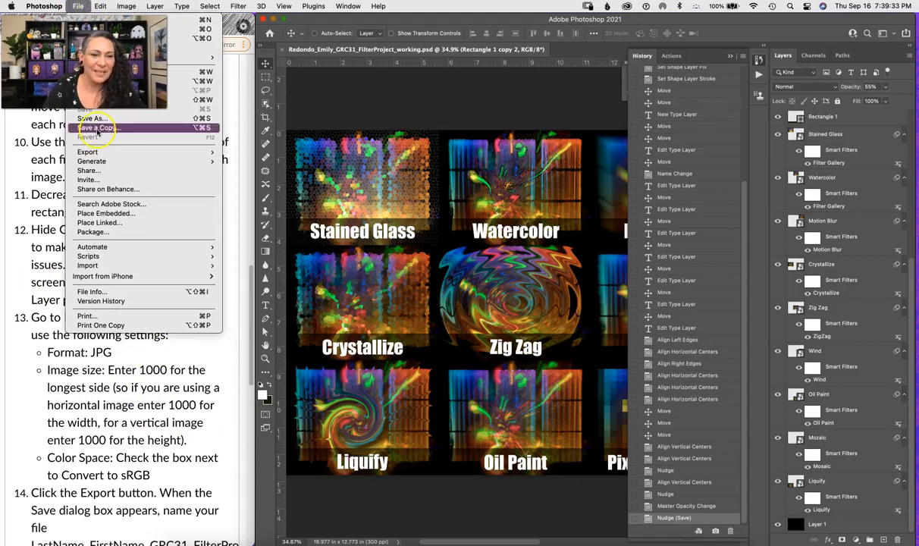
{"action": "mouse_move", "coordinate": [103, 155]}
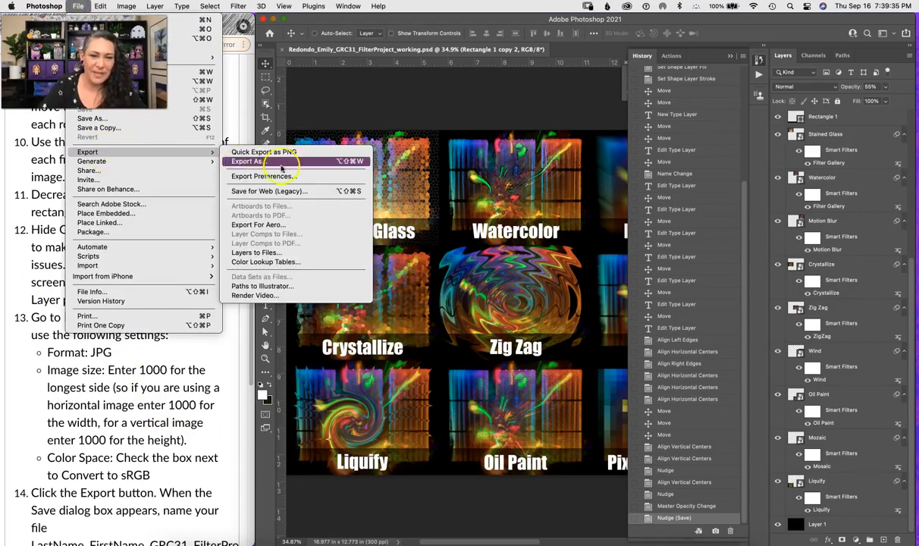
{"action": "left_click", "coordinate": [308, 162]}
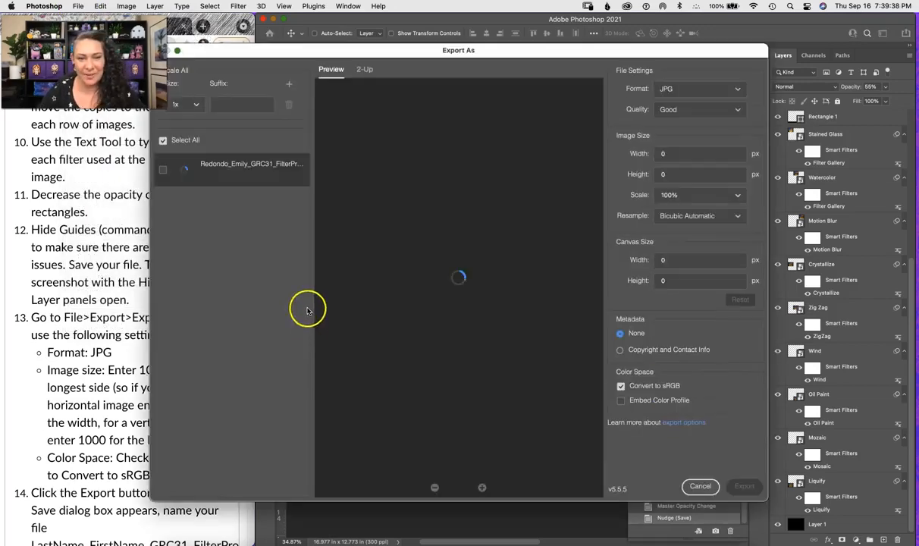
{"action": "left_click_drag", "start_coordinate": [338, 50], "coordinate": [441, 52]}
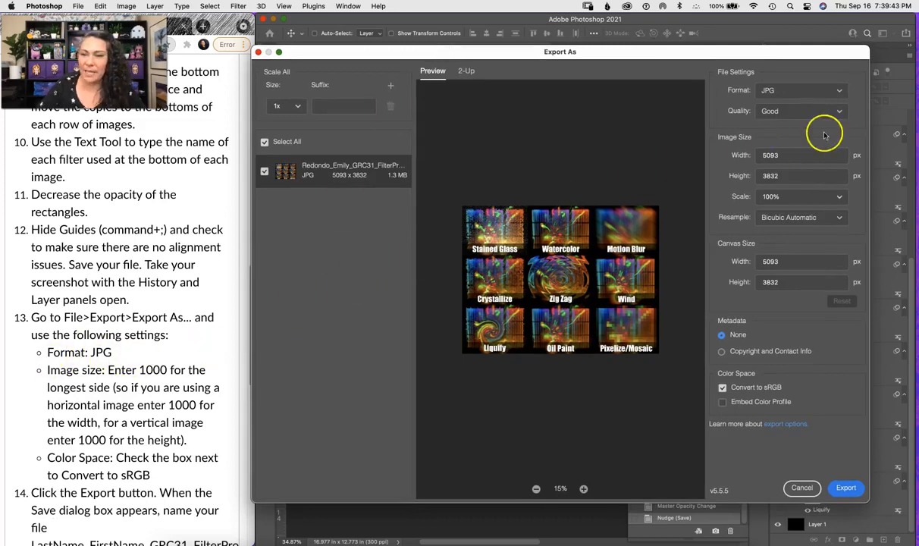
{"action": "left_click", "coordinate": [841, 97]}
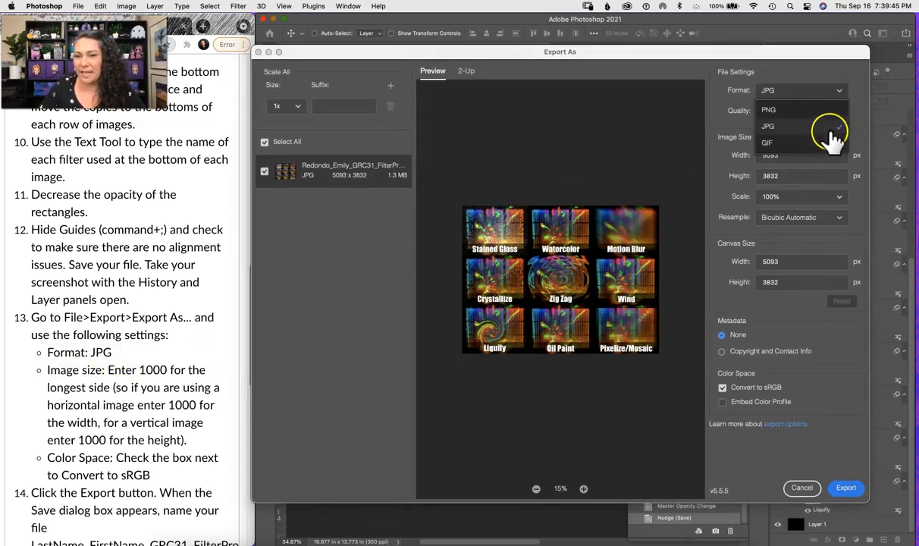
{"action": "left_click", "coordinate": [827, 133]}
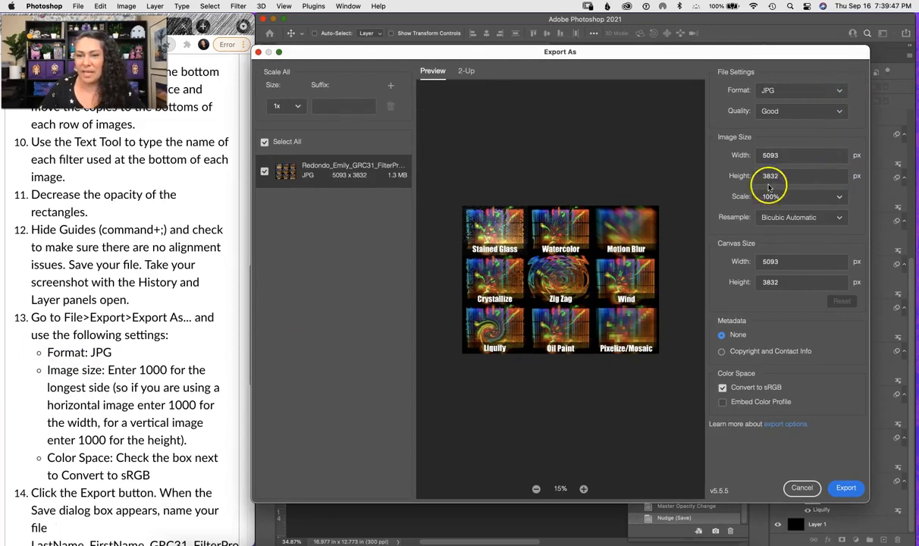
{"action": "left_click", "coordinate": [840, 114]}
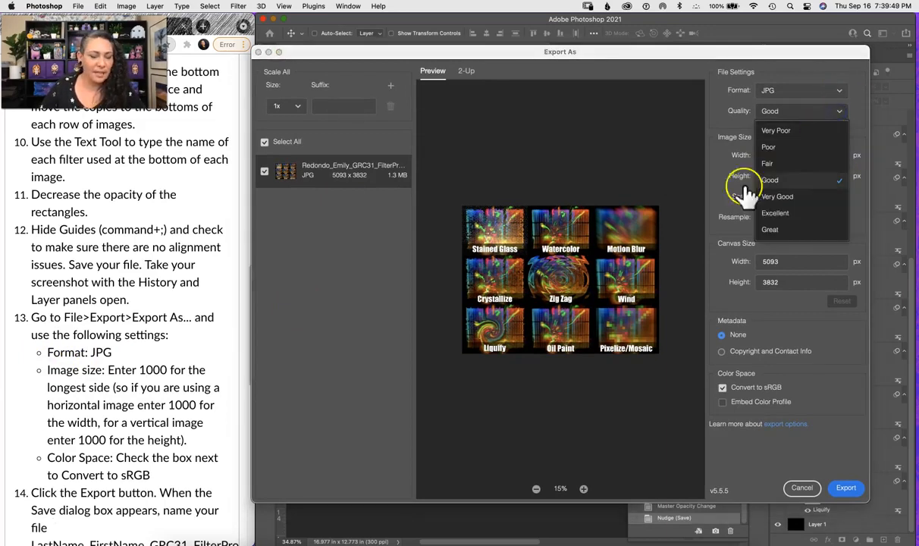
{"action": "left_click", "coordinate": [790, 229]}
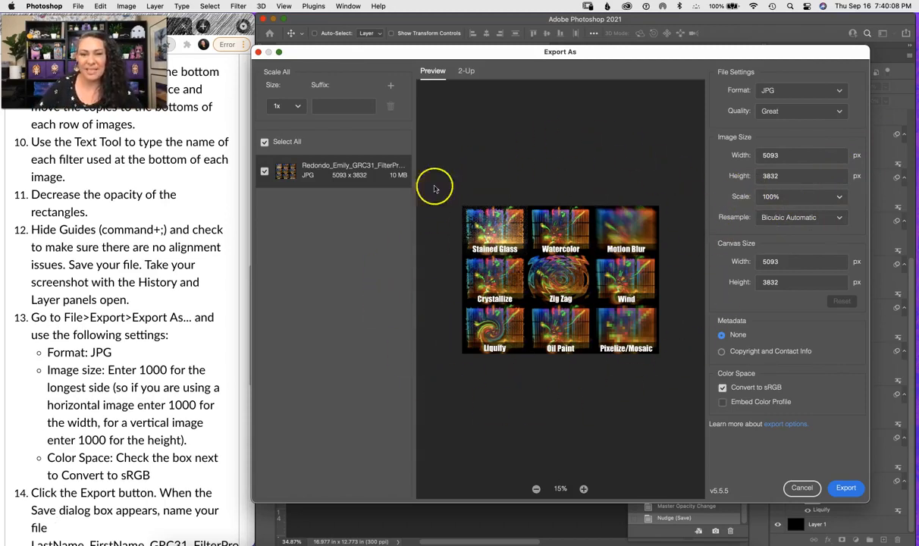
Set the exported image's width to 1000 px, keeping its proportions
{"action": "left_click", "coordinate": [785, 155]}
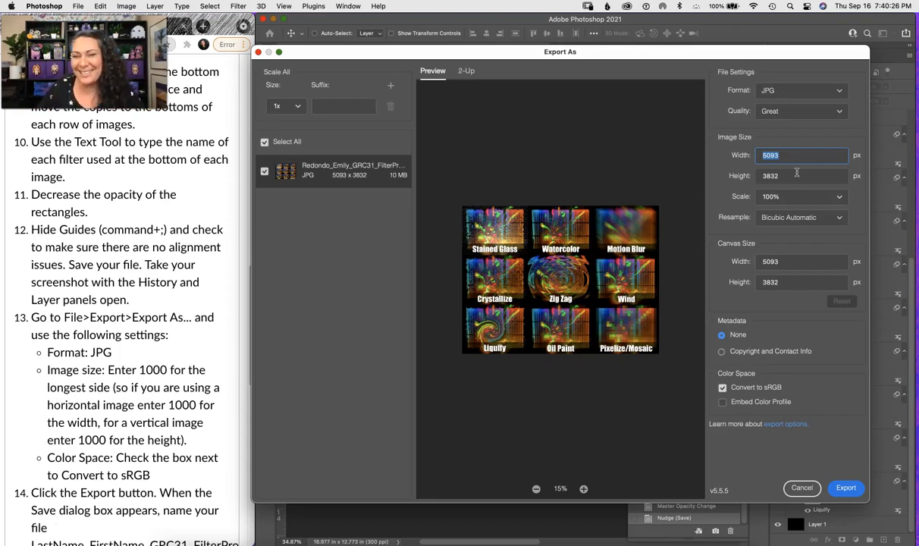
{"action": "left_click", "coordinate": [782, 179]}
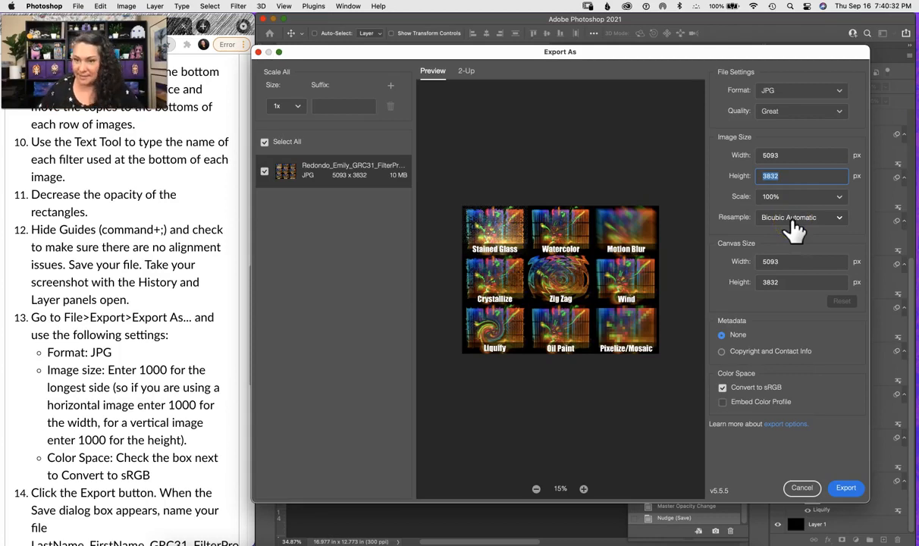
{"action": "left_click", "coordinate": [789, 154]}
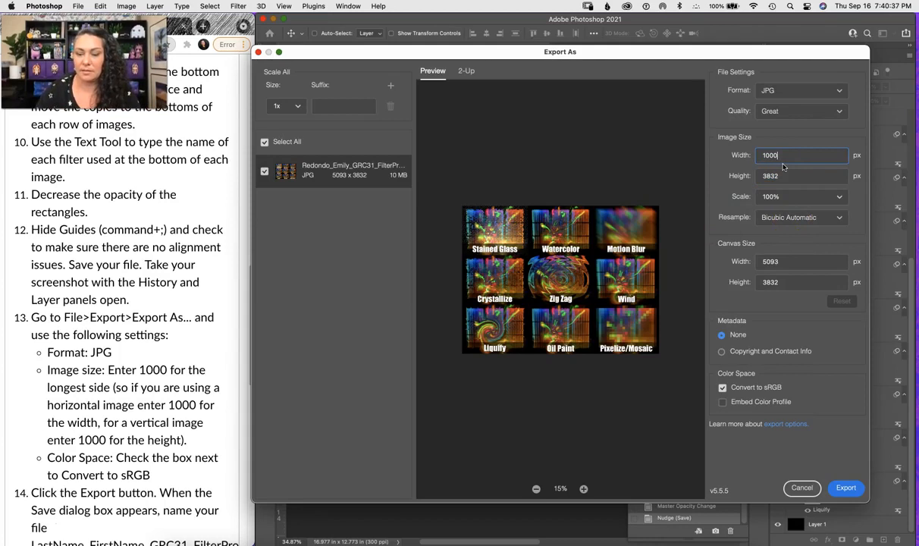
{"action": "key", "text": "Return"}
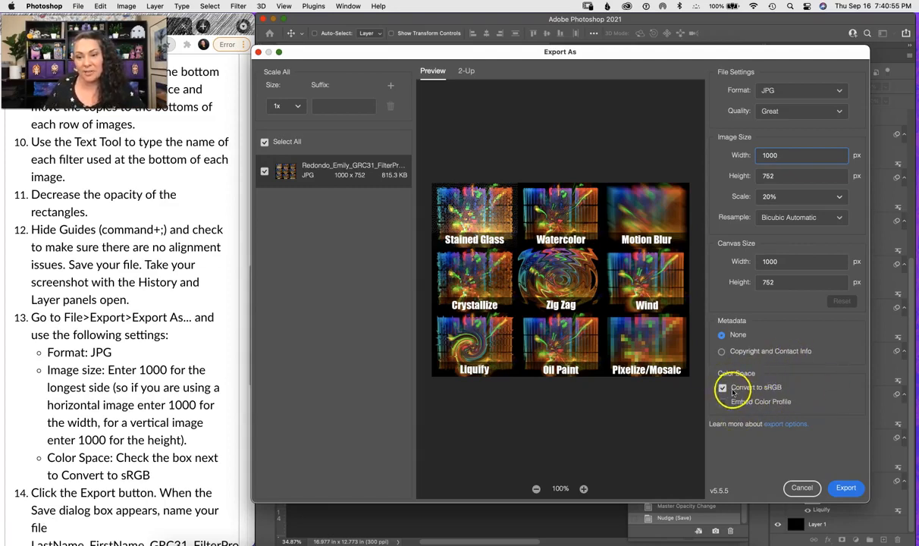
Export the JPG to the Filter Project folder with its file name ending in FilterProject_Canvas.jpg, replacing the existing file of that name
{"action": "left_click", "coordinate": [847, 487]}
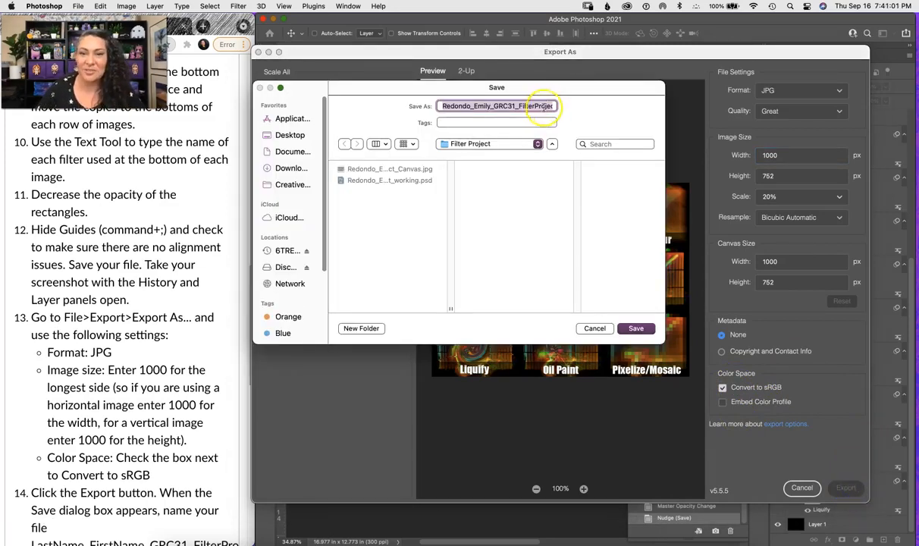
{"action": "left_click", "coordinate": [543, 106]}
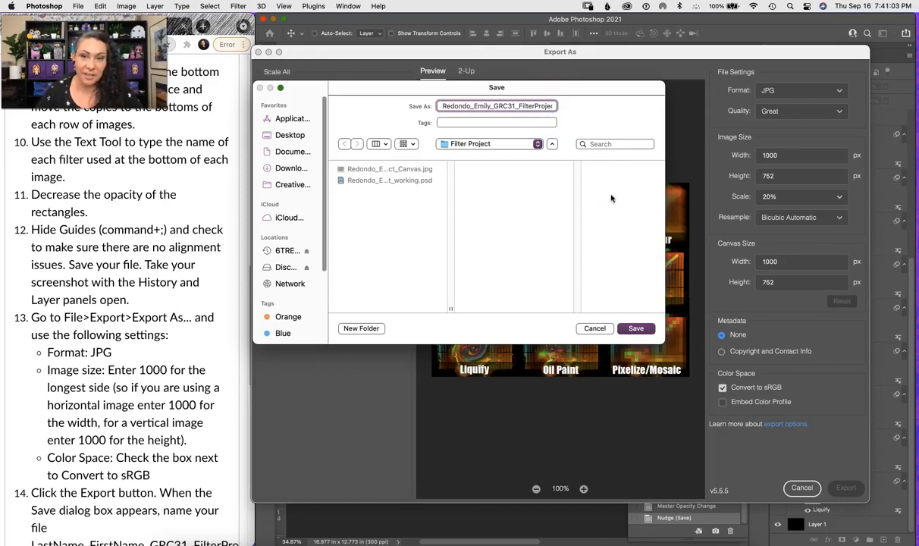
{"action": "mouse_move", "coordinate": [548, 106]}
{"action": "left_mouse_down"}
{"action": "mouse_move", "coordinate": [571, 108]}
{"action": "mouse_move", "coordinate": [556, 107]}
{"action": "left_mouse_up"}
{"action": "left_click", "coordinate": [526, 106]}
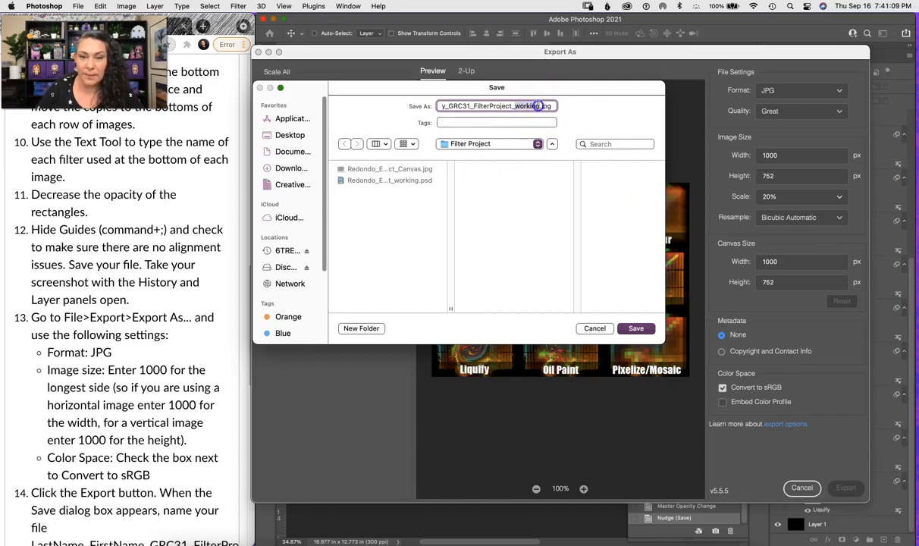
{"action": "type", "text": "Canvas"}
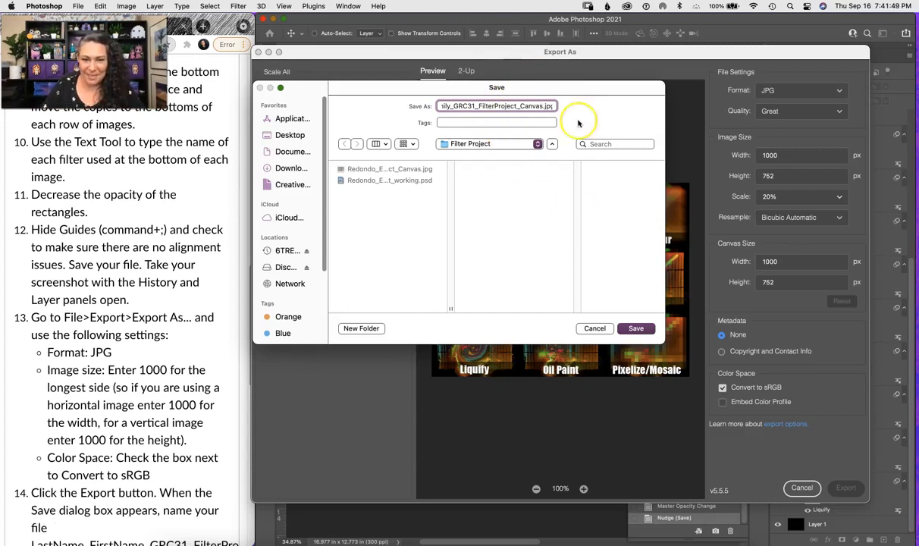
{"action": "left_click", "coordinate": [637, 331]}
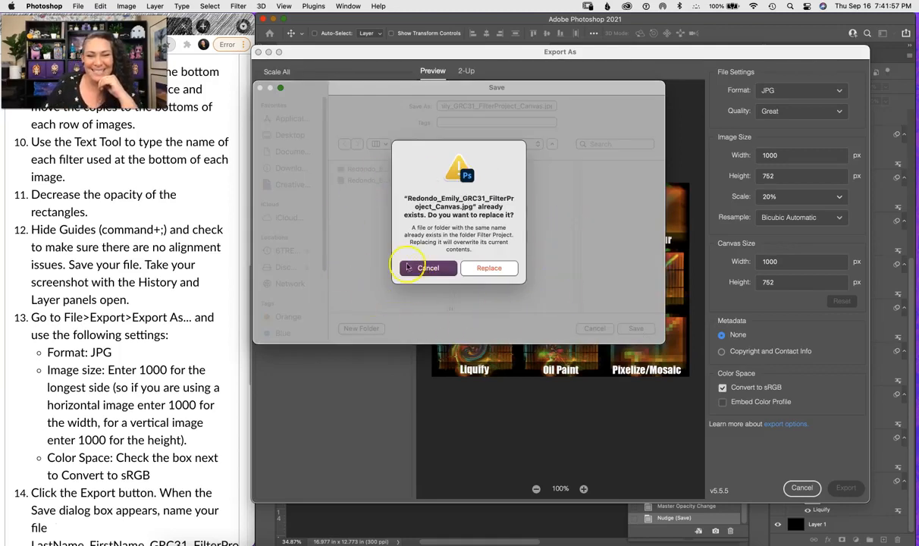
{"action": "left_click", "coordinate": [500, 271]}
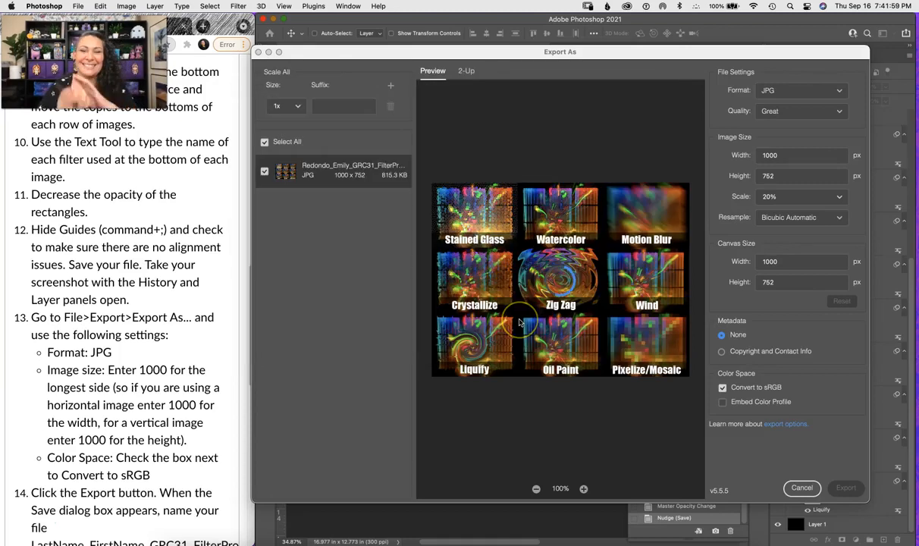